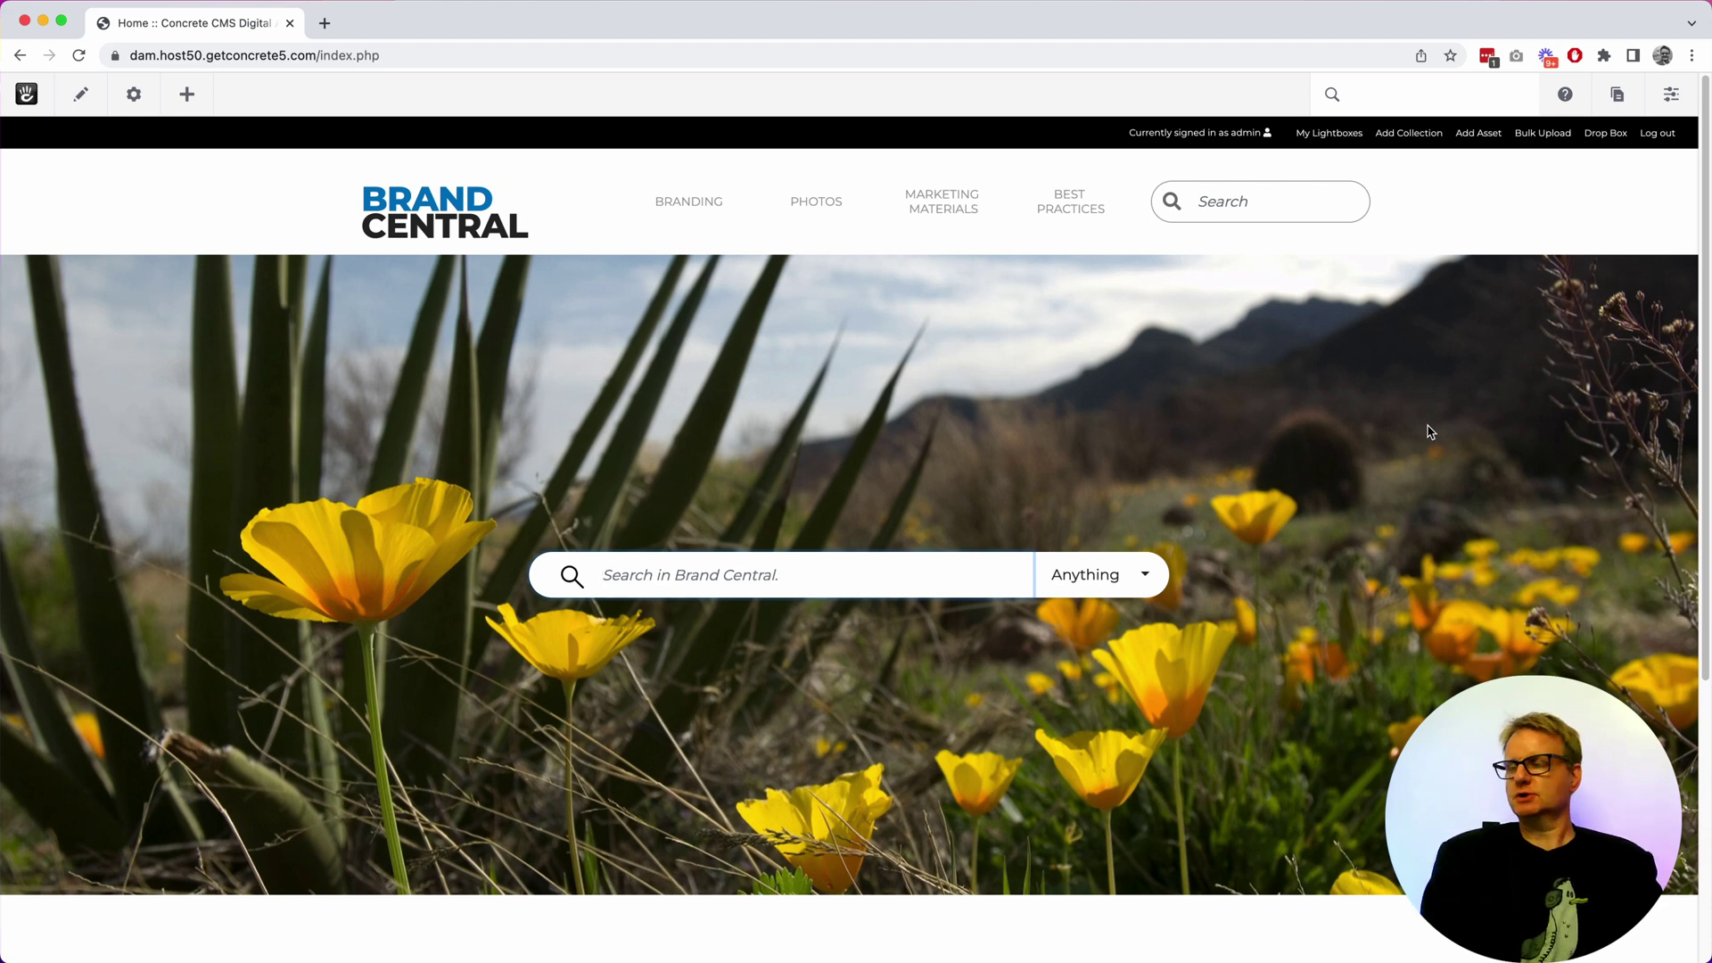
Search across all asset types and show the 27 results as a regular grid with file names
left_click(1125, 578)
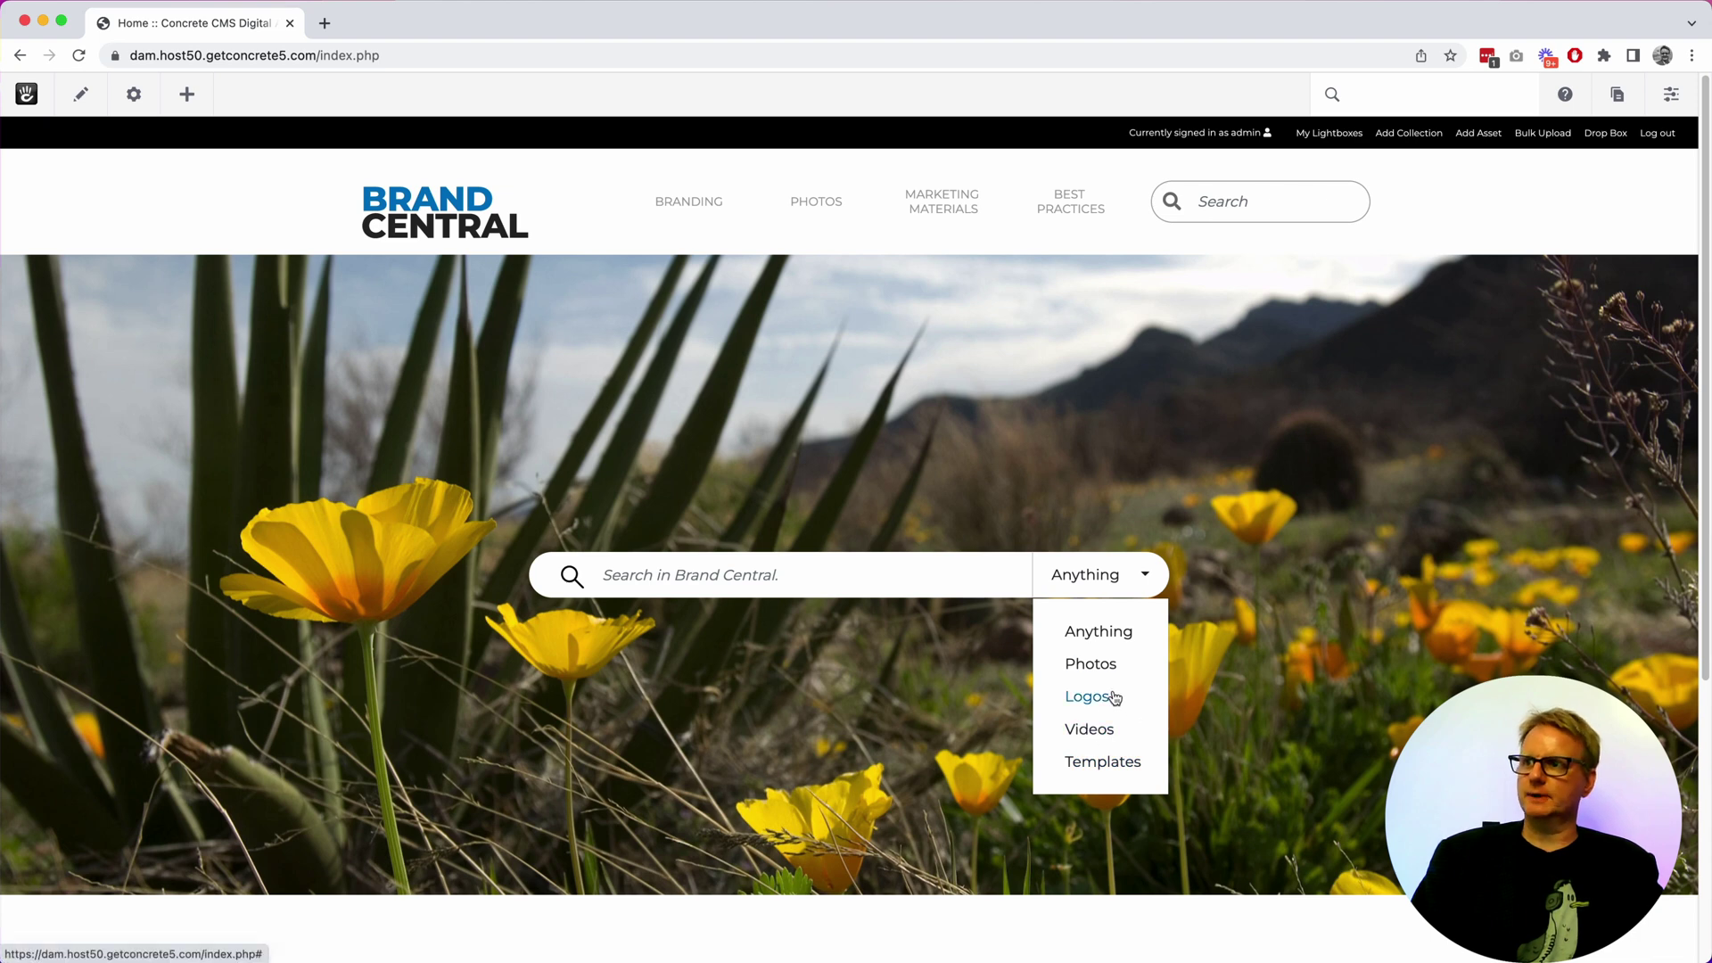
left_click(899, 579)
key("Return")
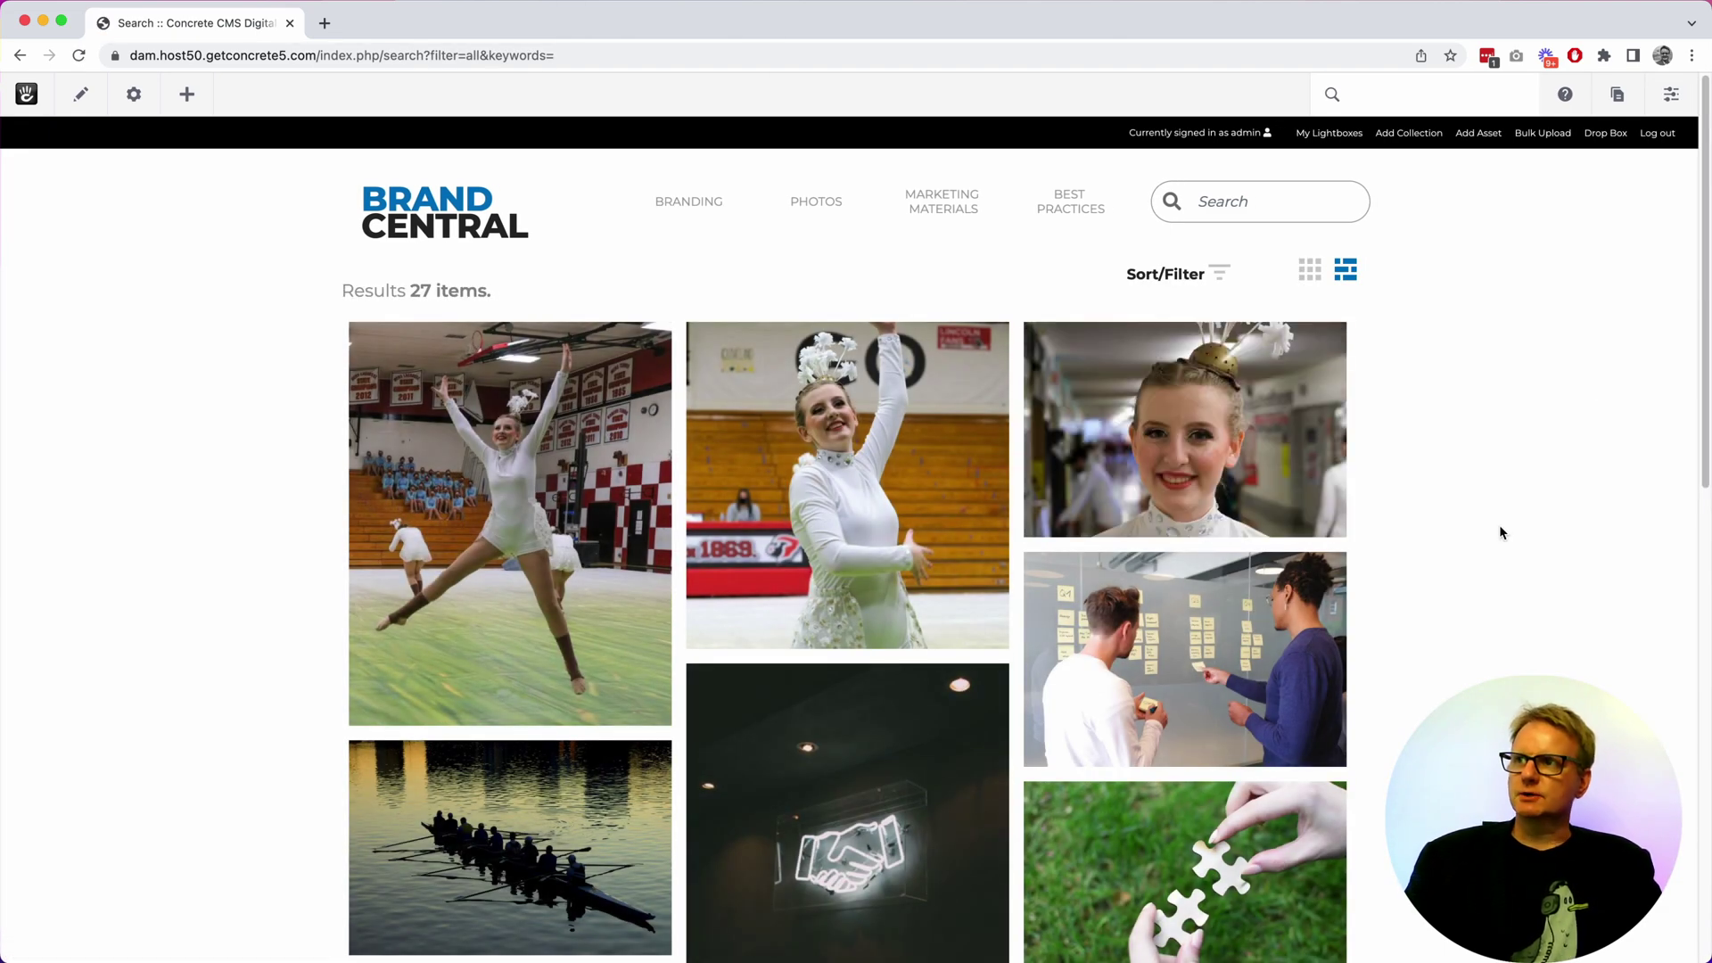
scroll(1500, 524, "down", 3)
scroll(1499, 528, "down", 10)
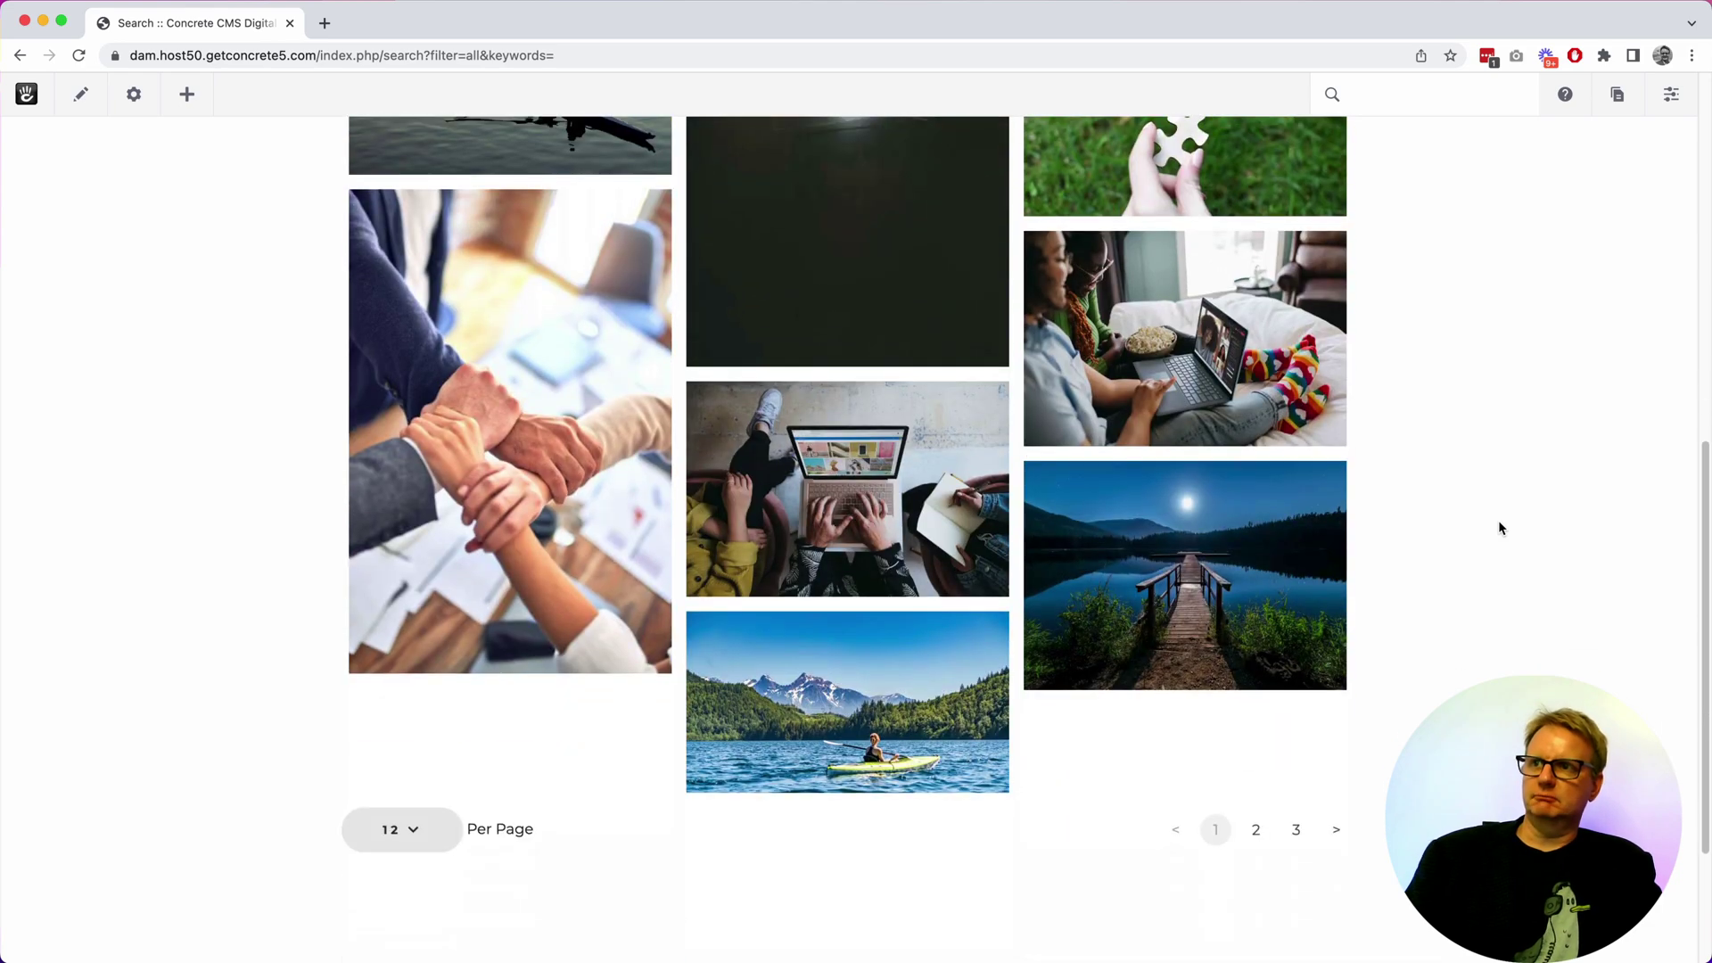
scroll(1498, 528, "up", 12)
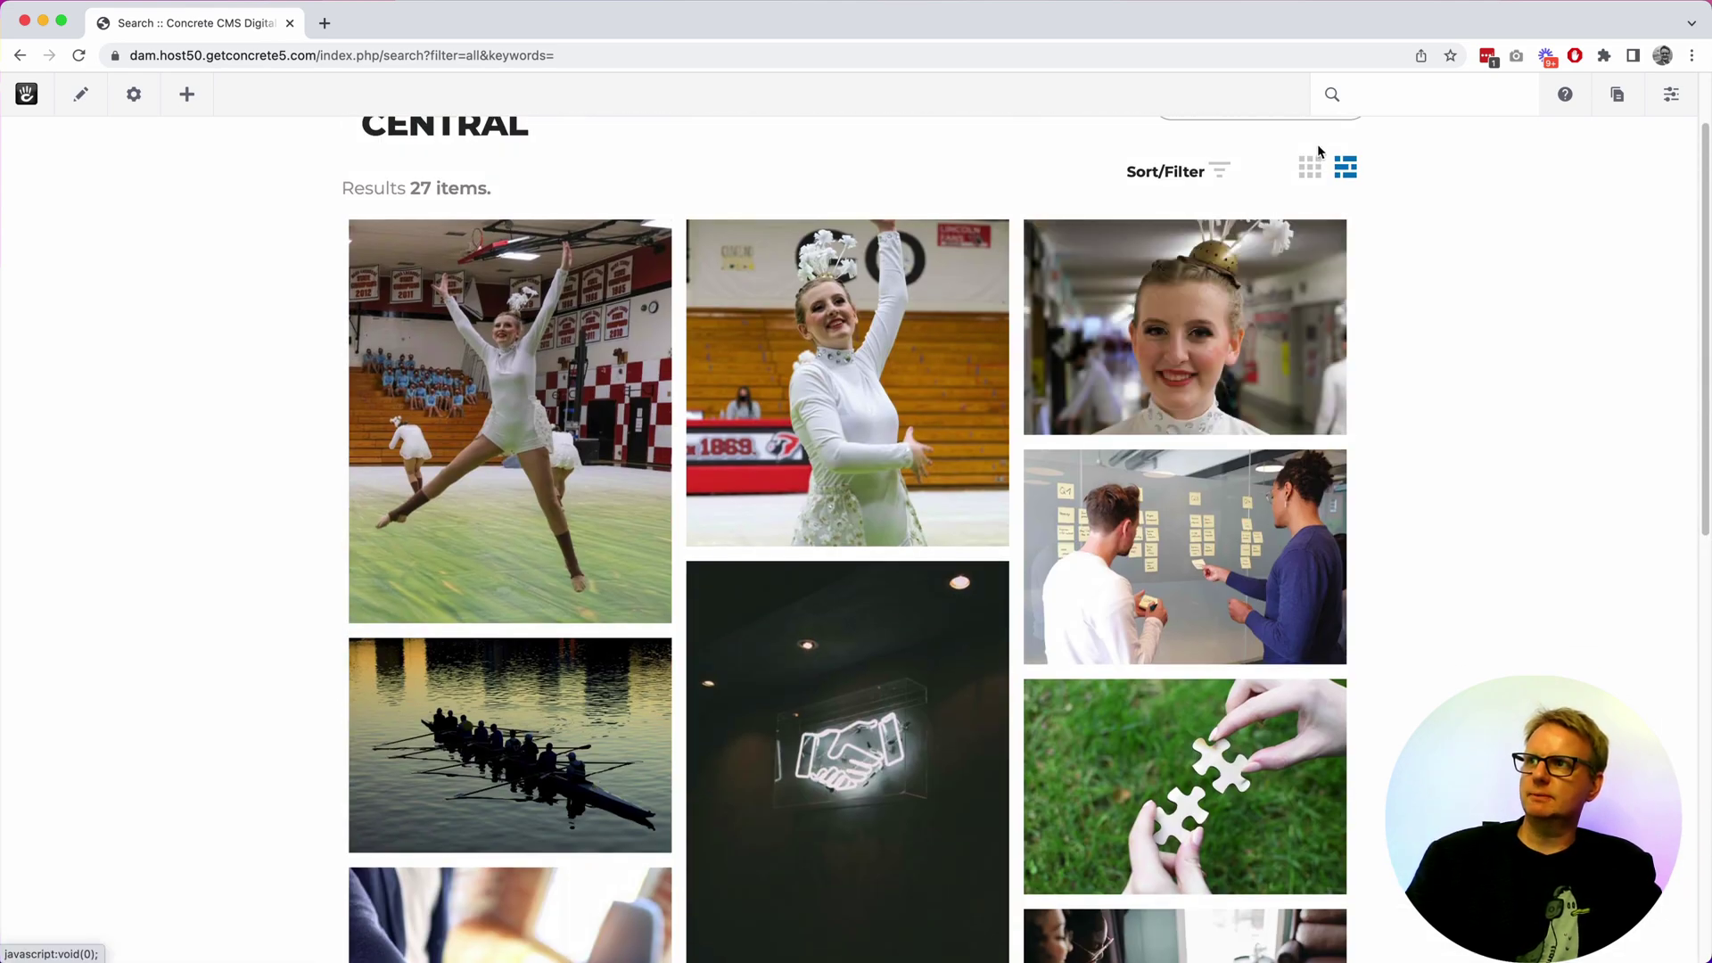
left_click(1310, 167)
scroll(773, 509, "down", 10)
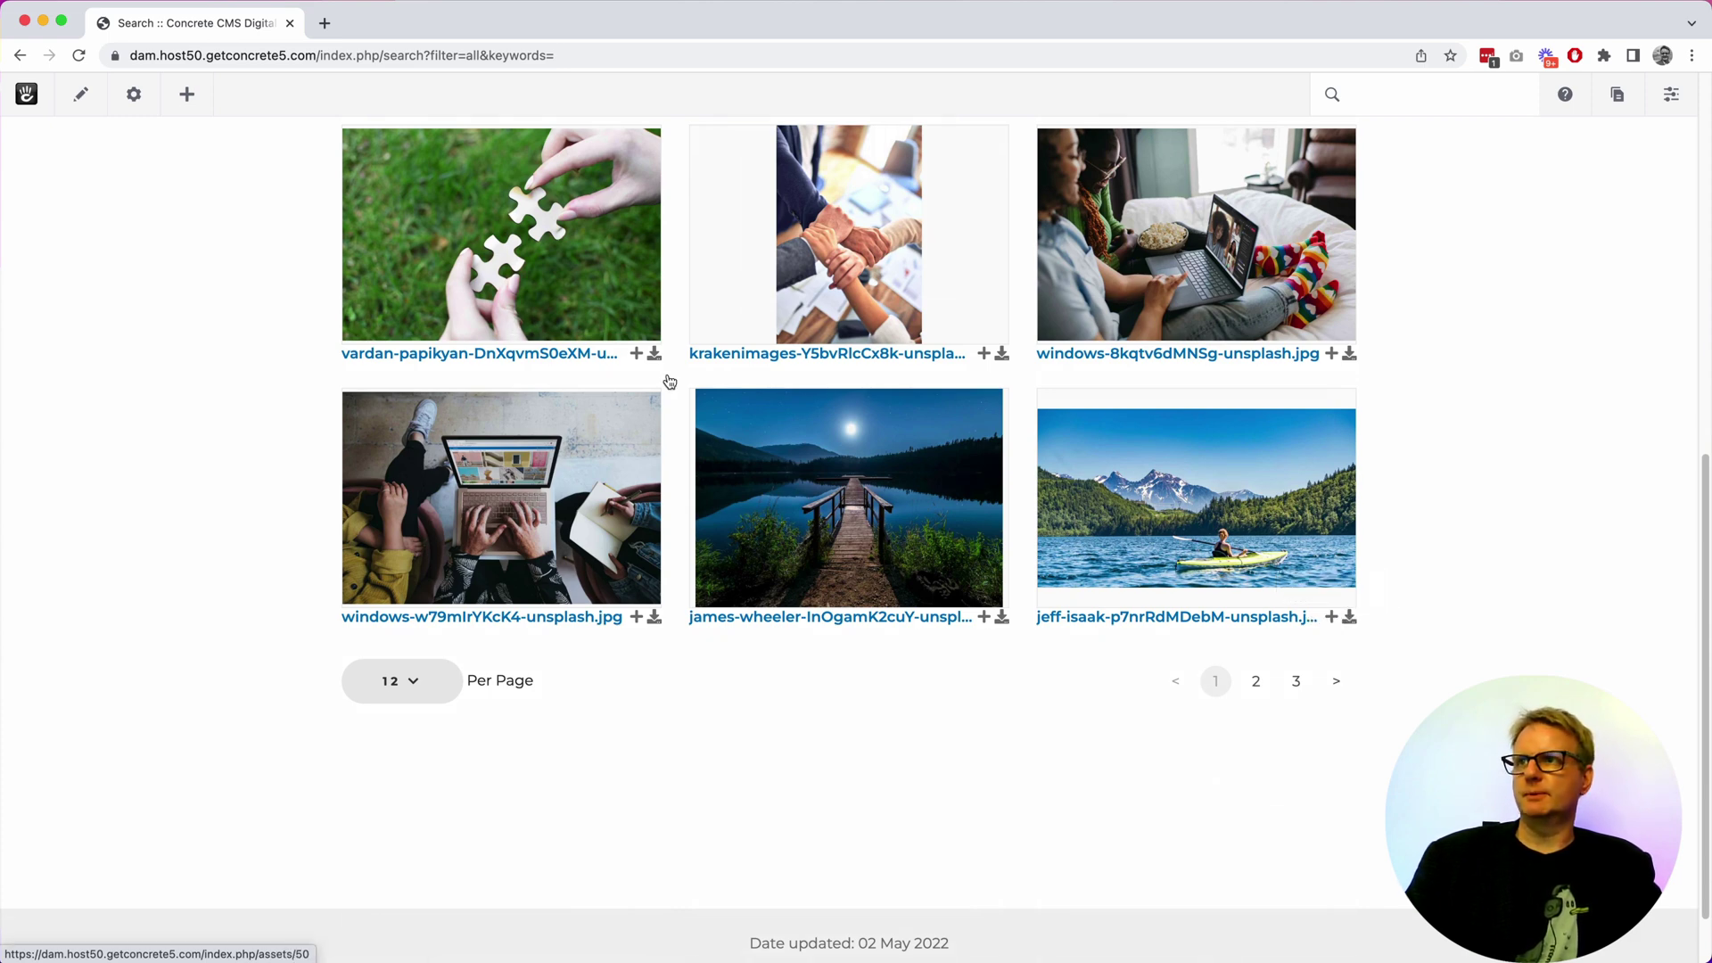
Download the stacked-hands photo and return to the search results
left_click(999, 355)
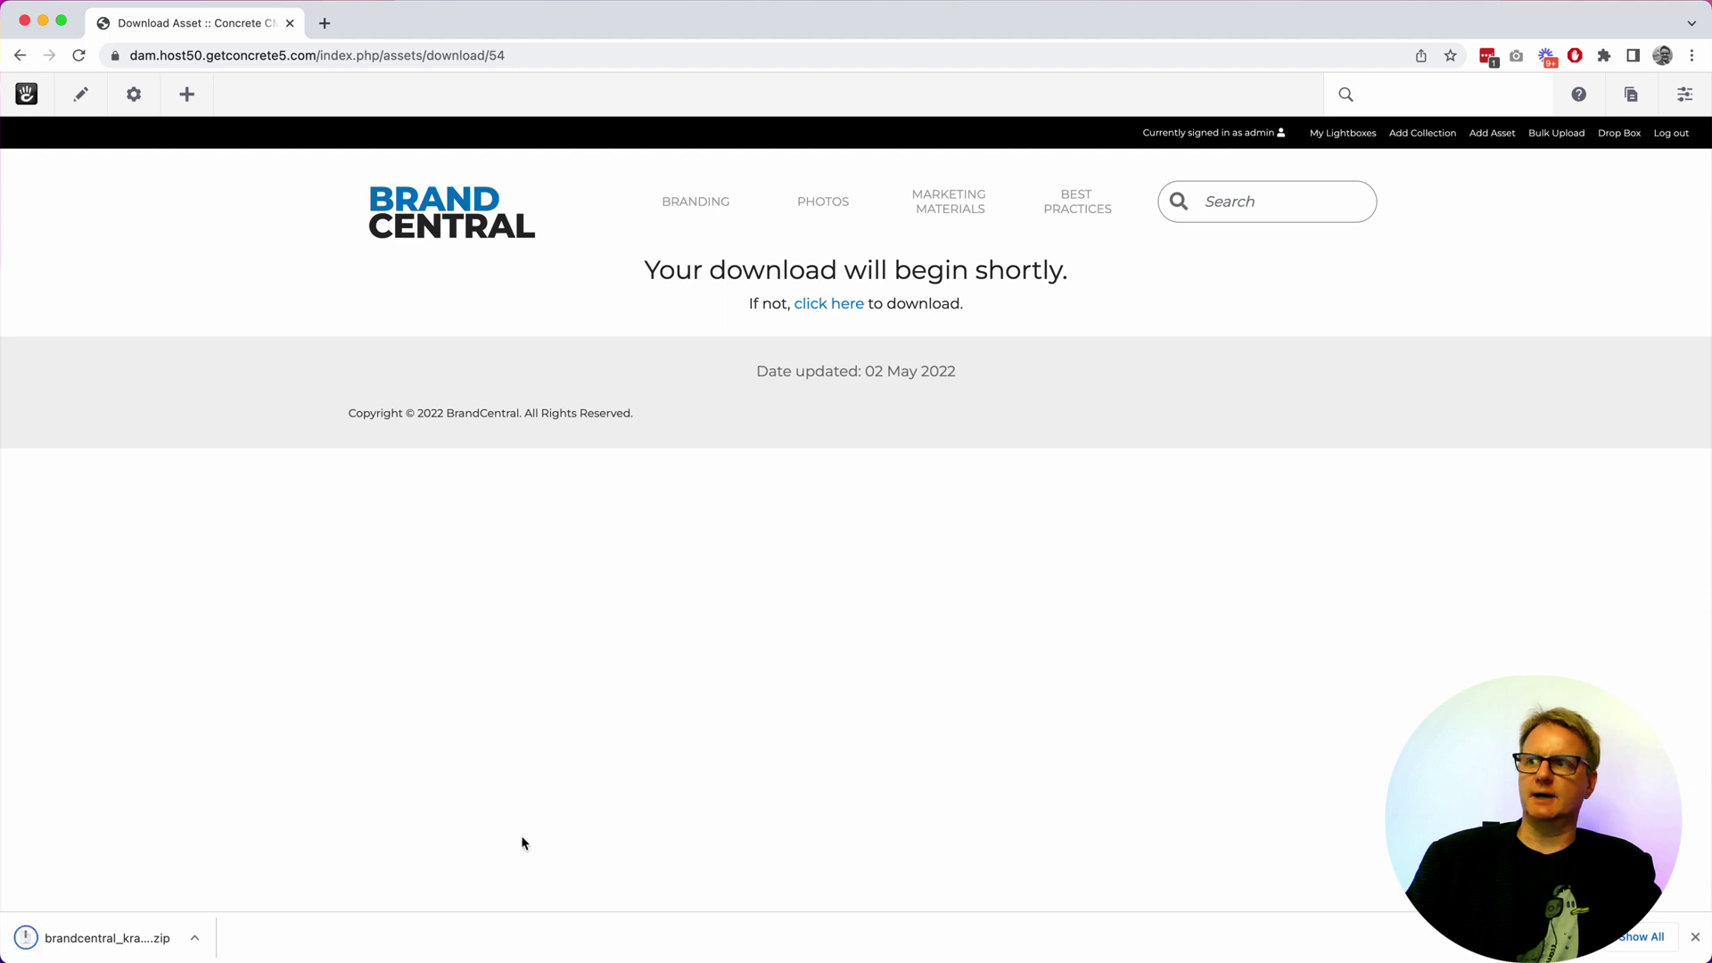
left_click(1696, 938)
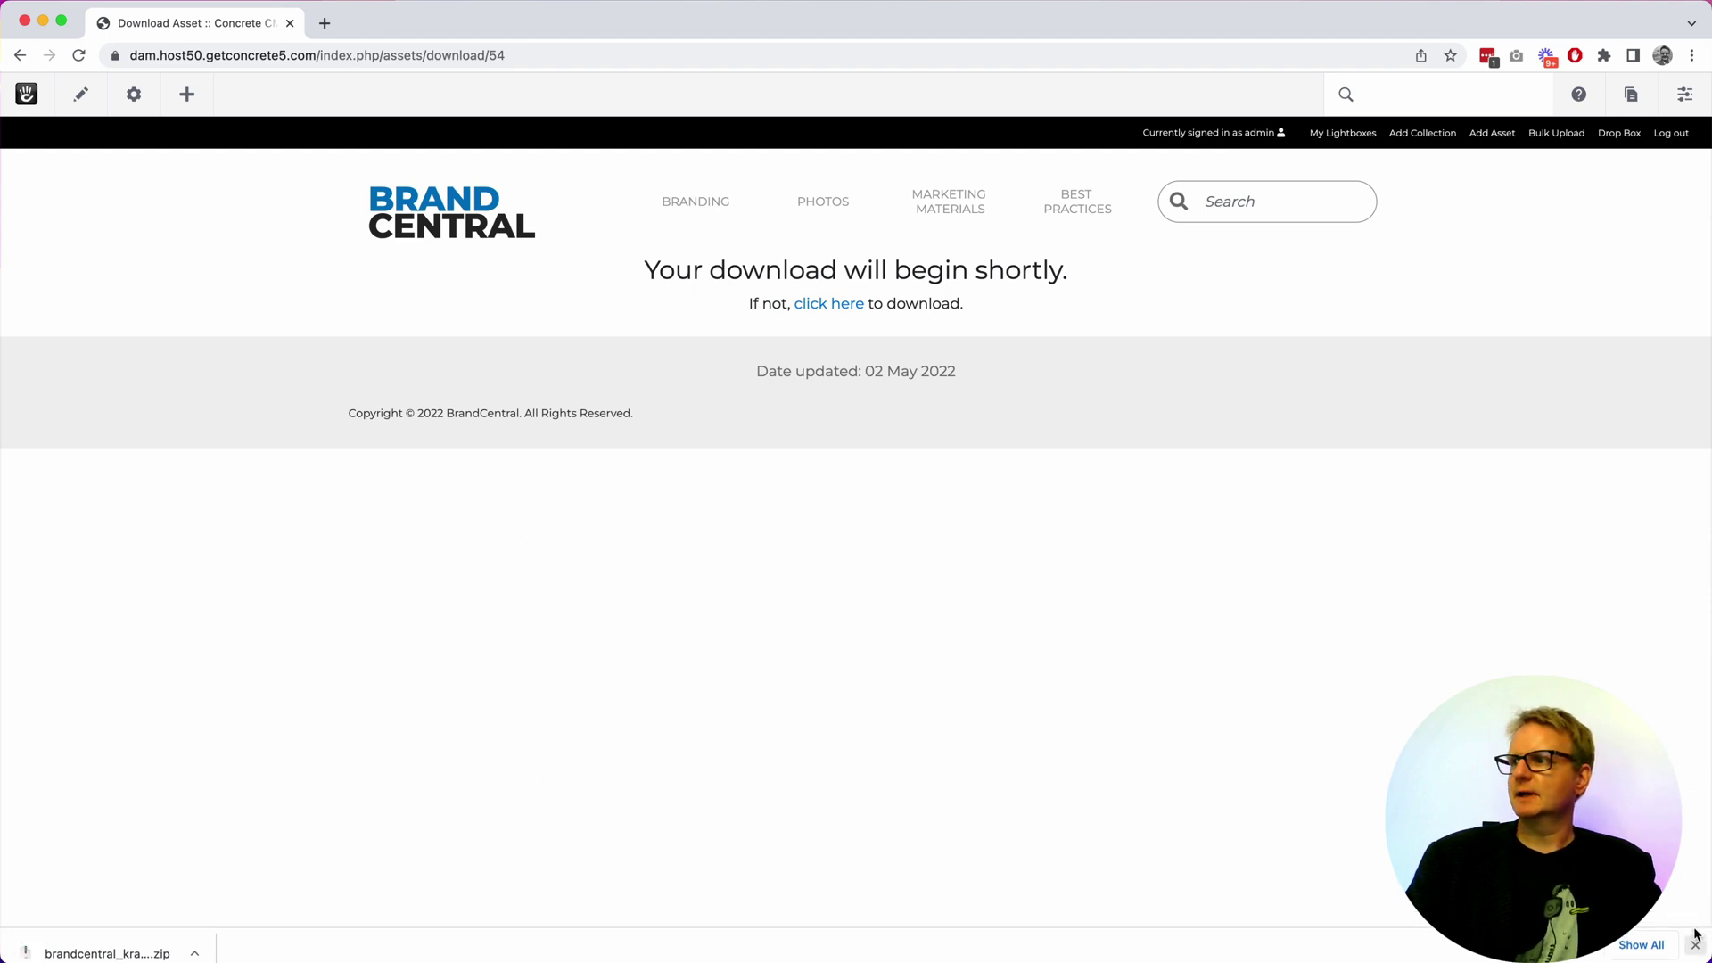
left_click(20, 55)
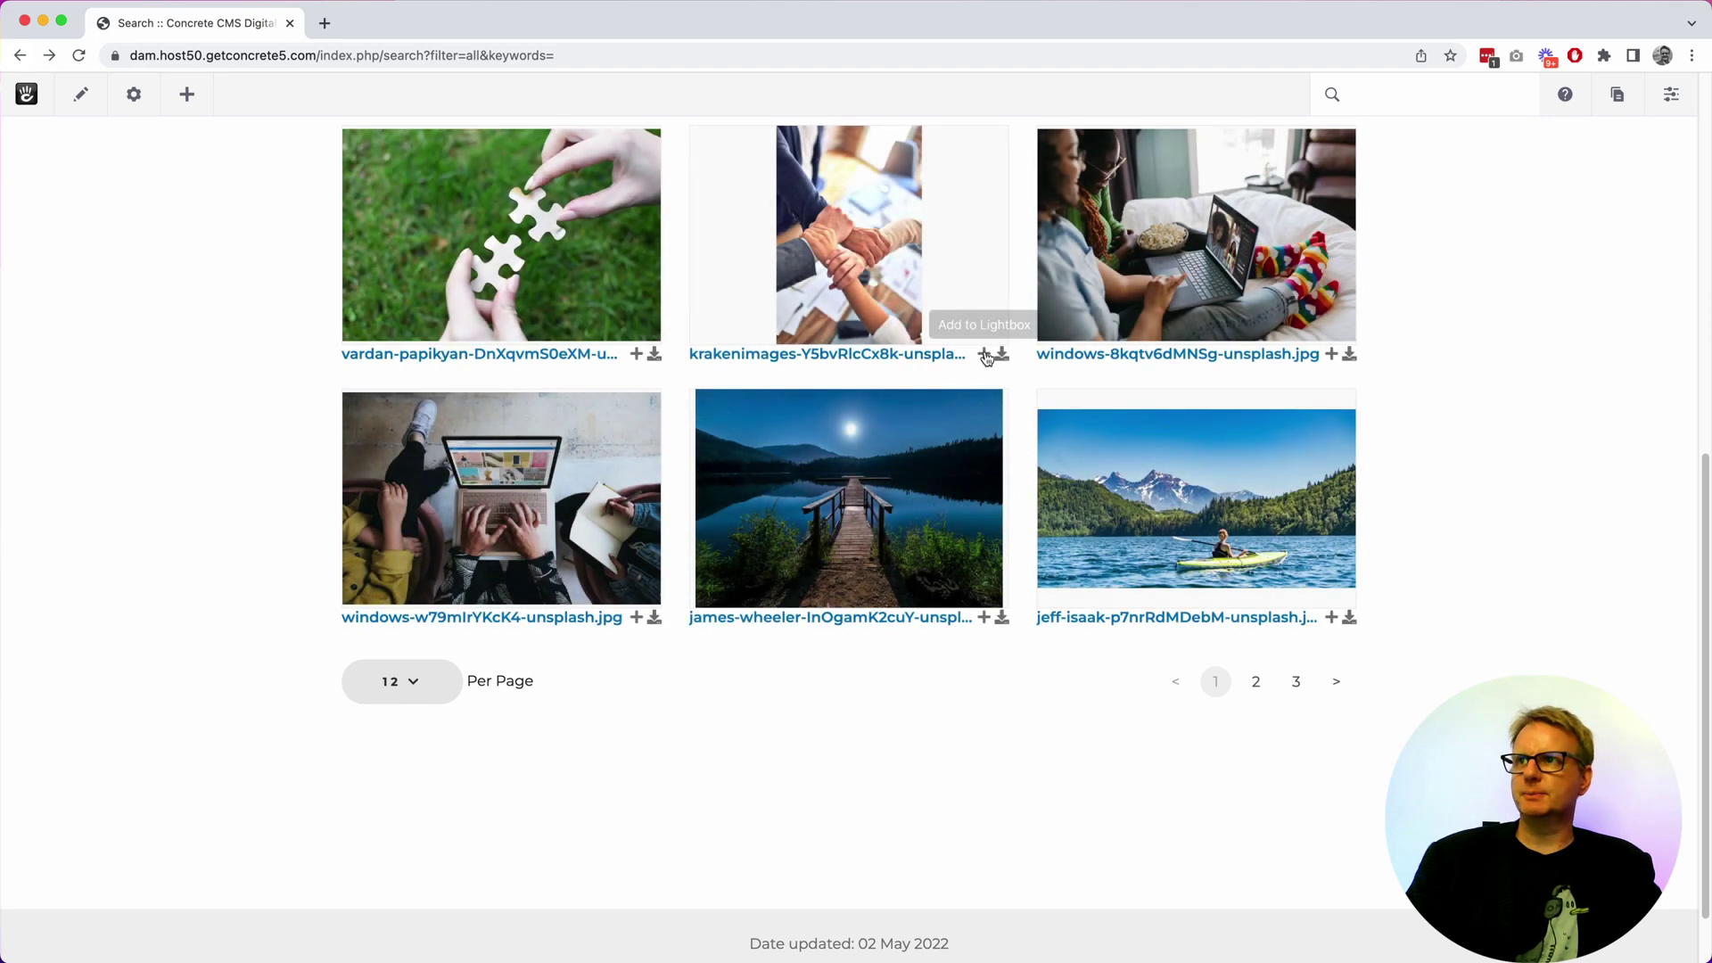
Create a new lightbox named 'Demo Lightbox' and add a photo to it
left_click(984, 354)
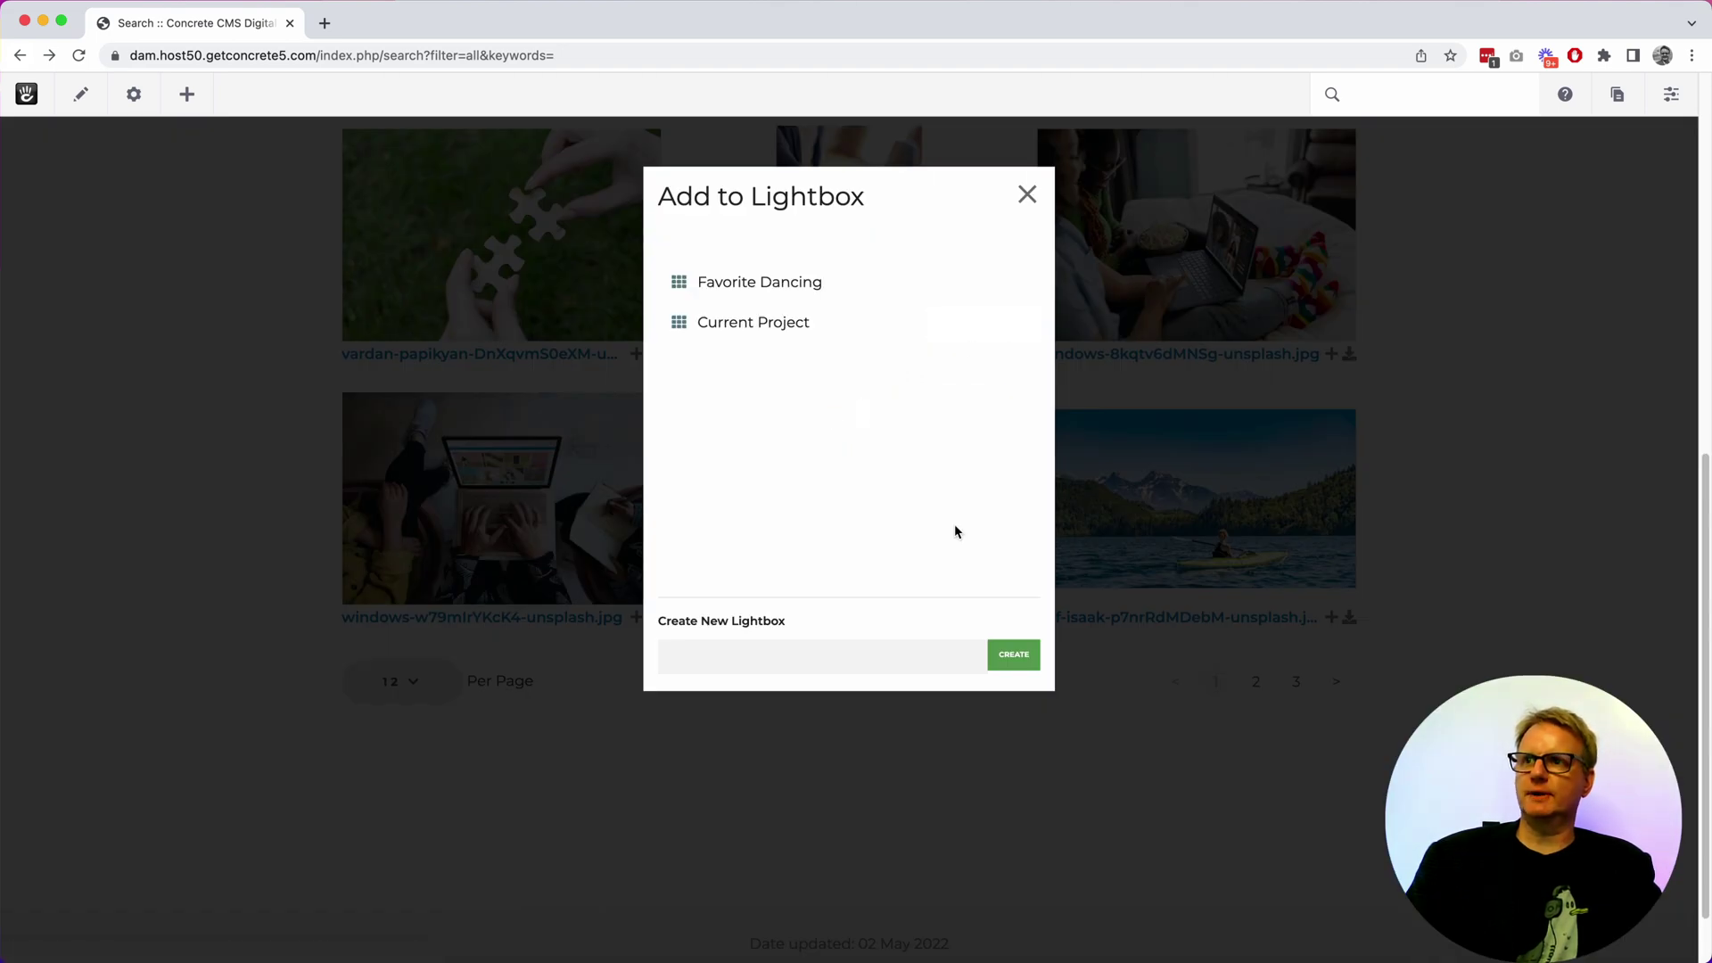
type("demo lightbox")
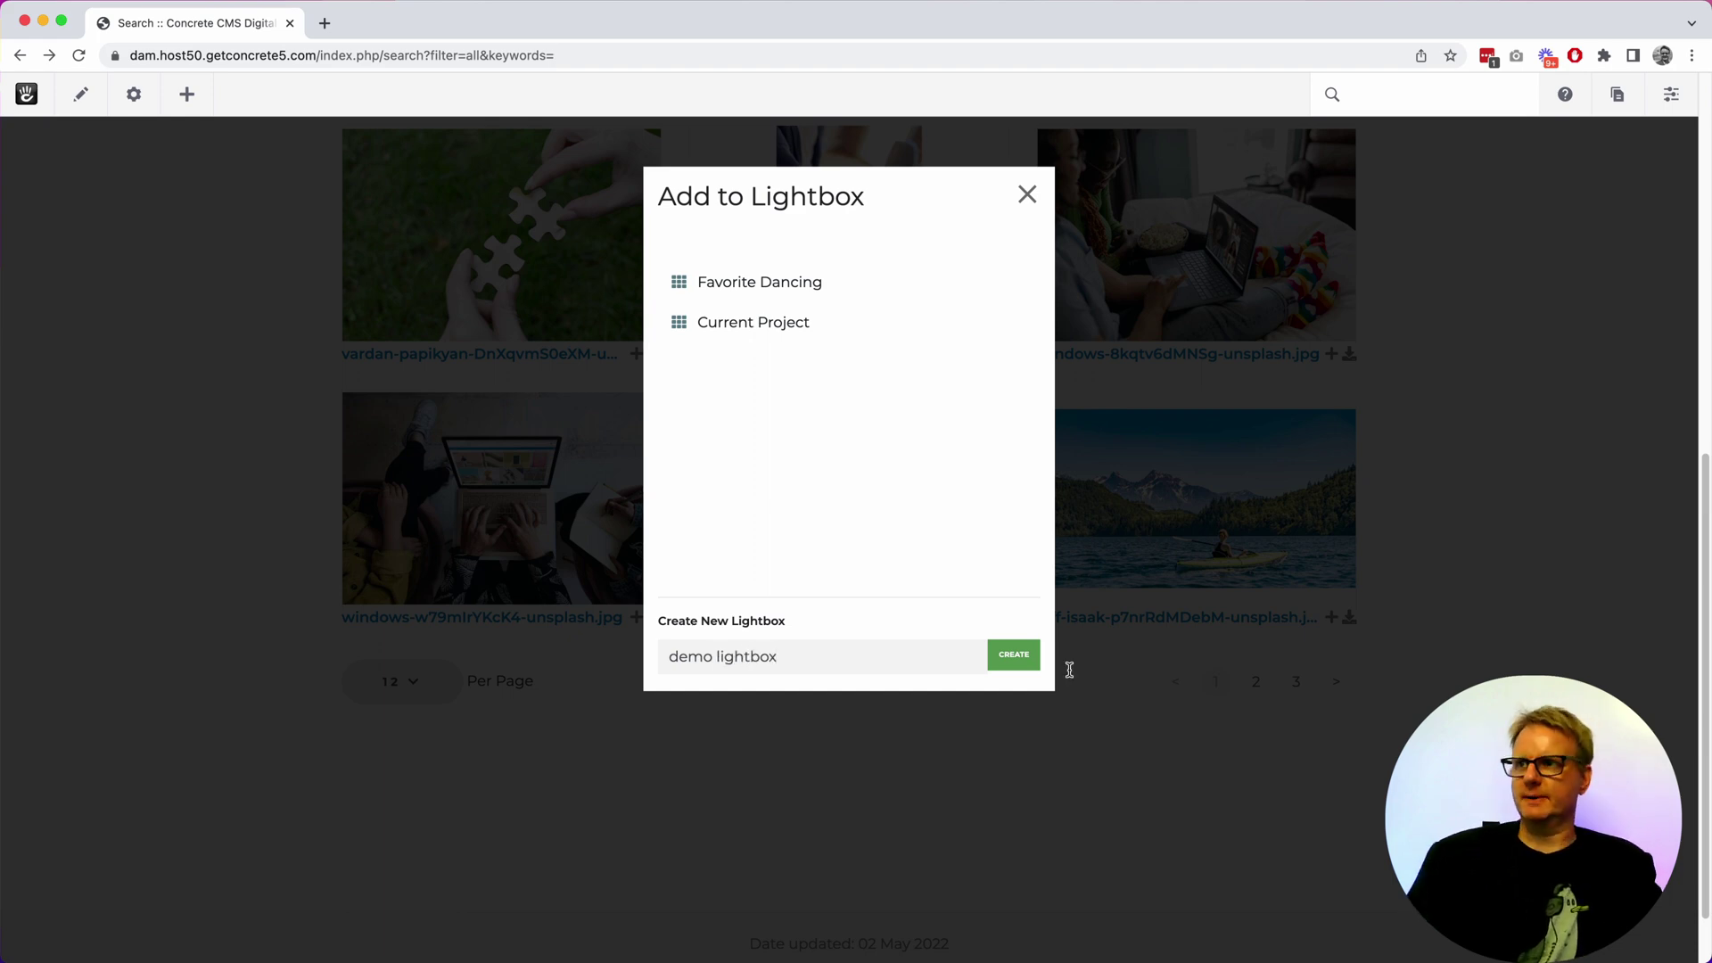
key("Return")
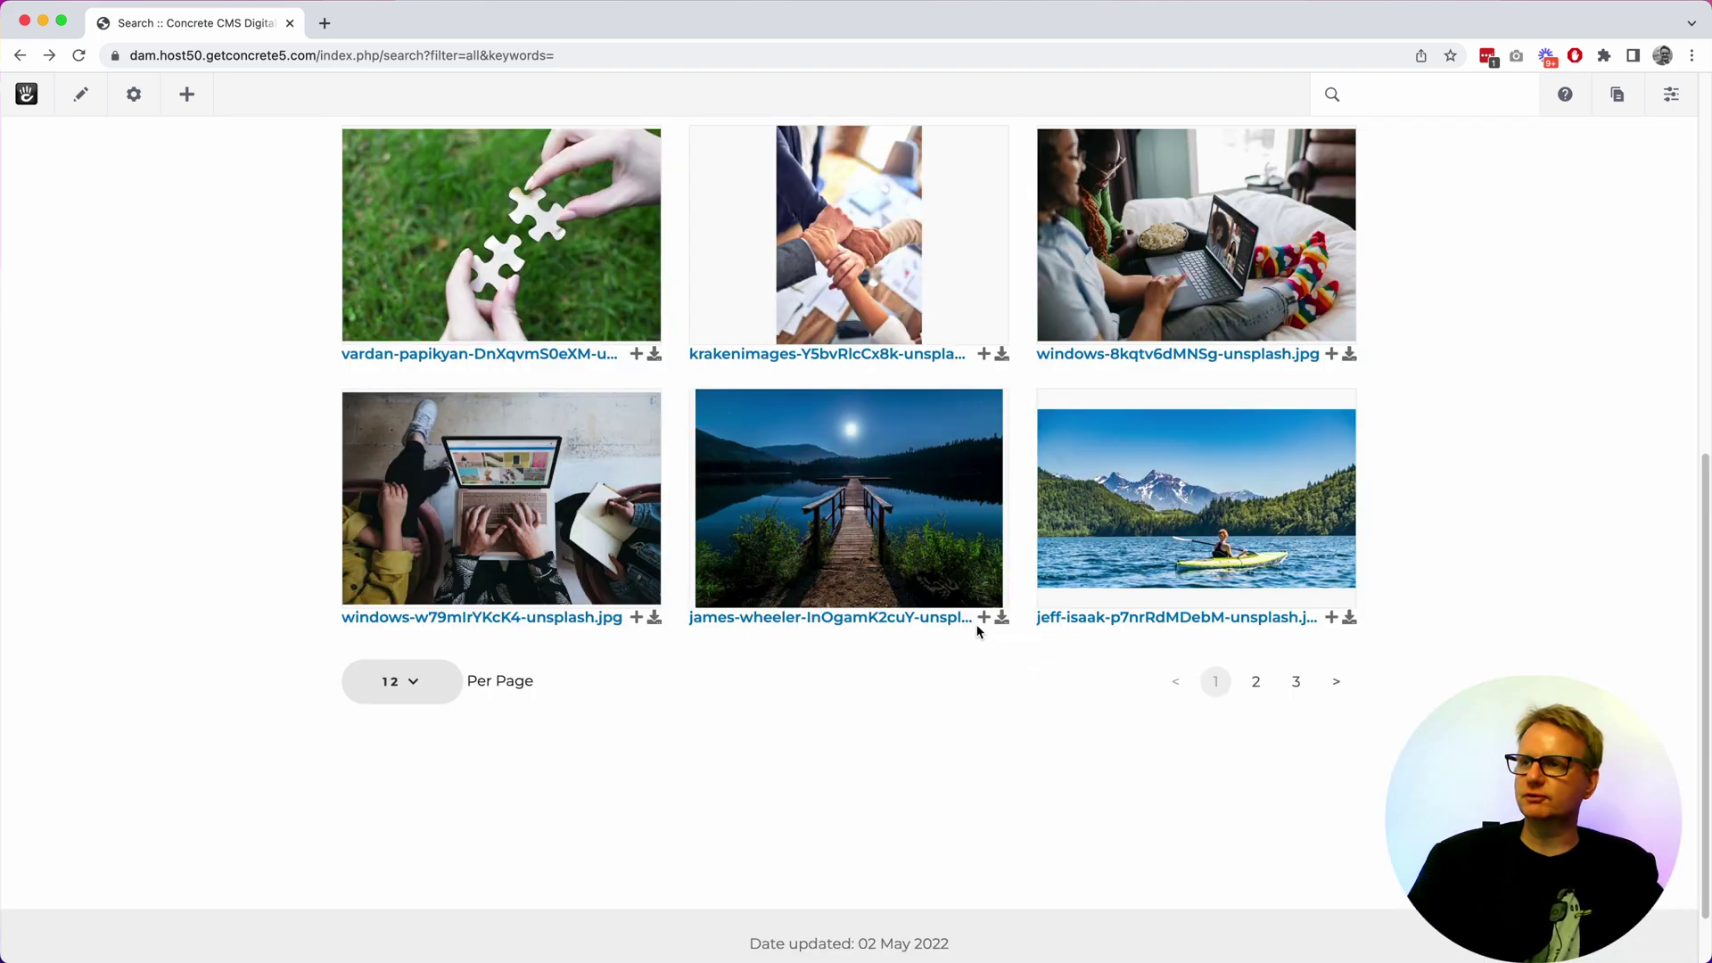
left_click(985, 616)
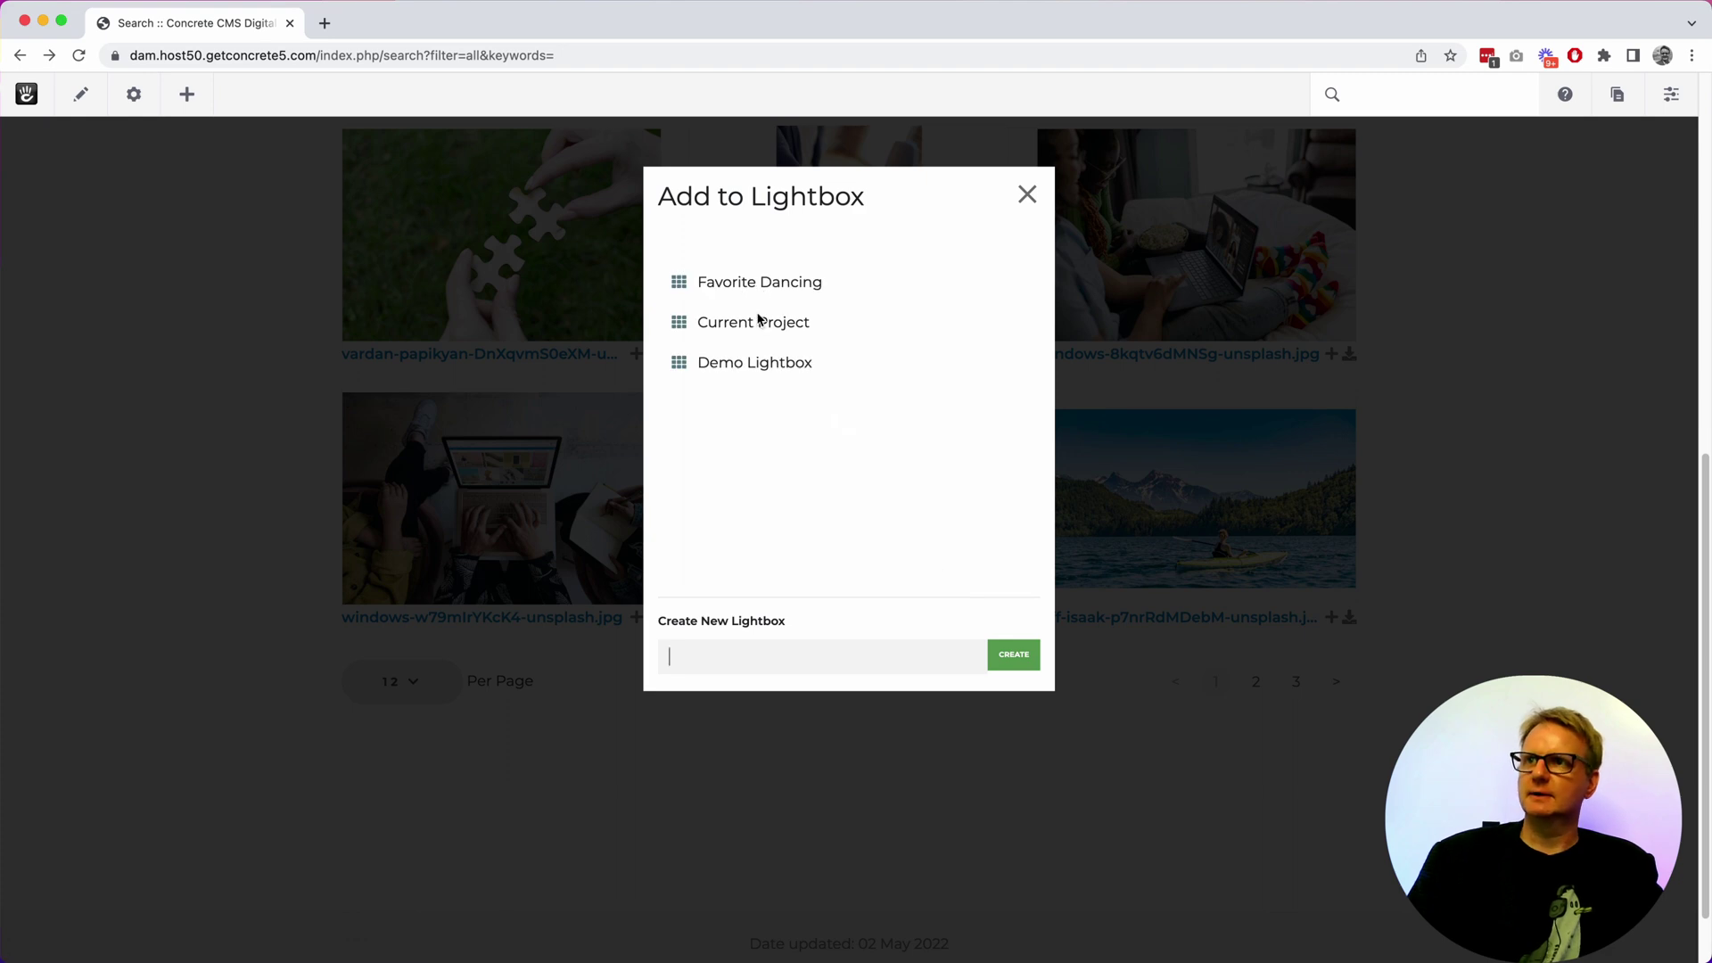
left_click(1006, 656)
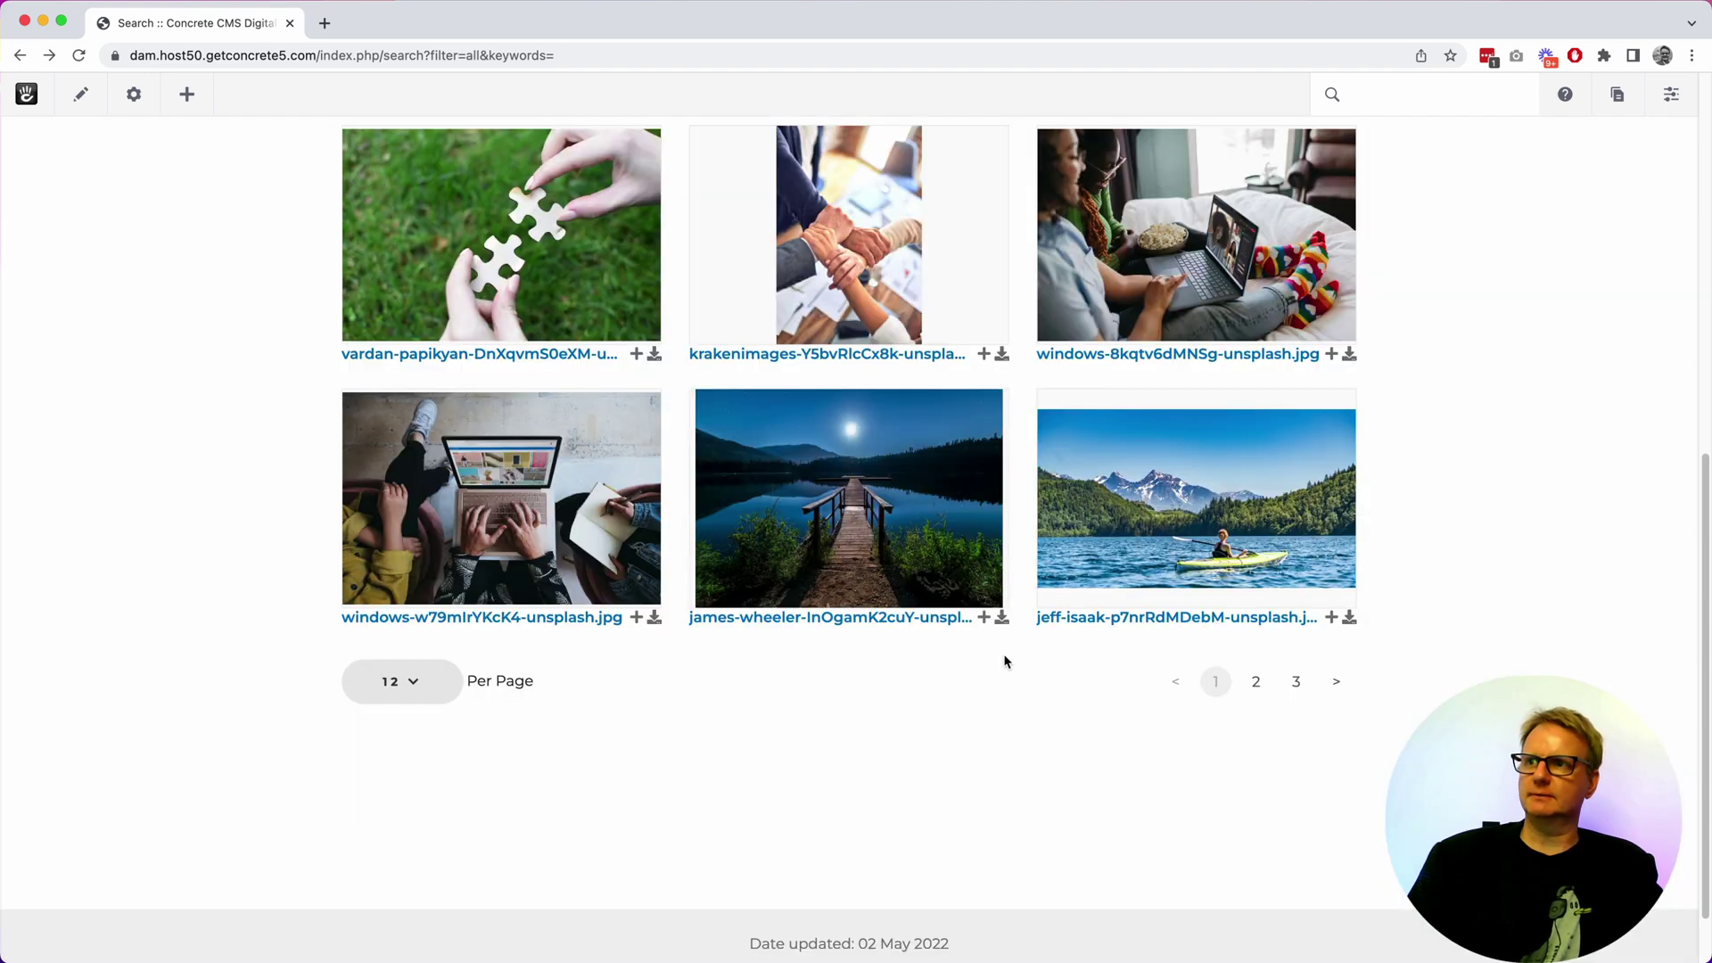
left_click(1328, 617)
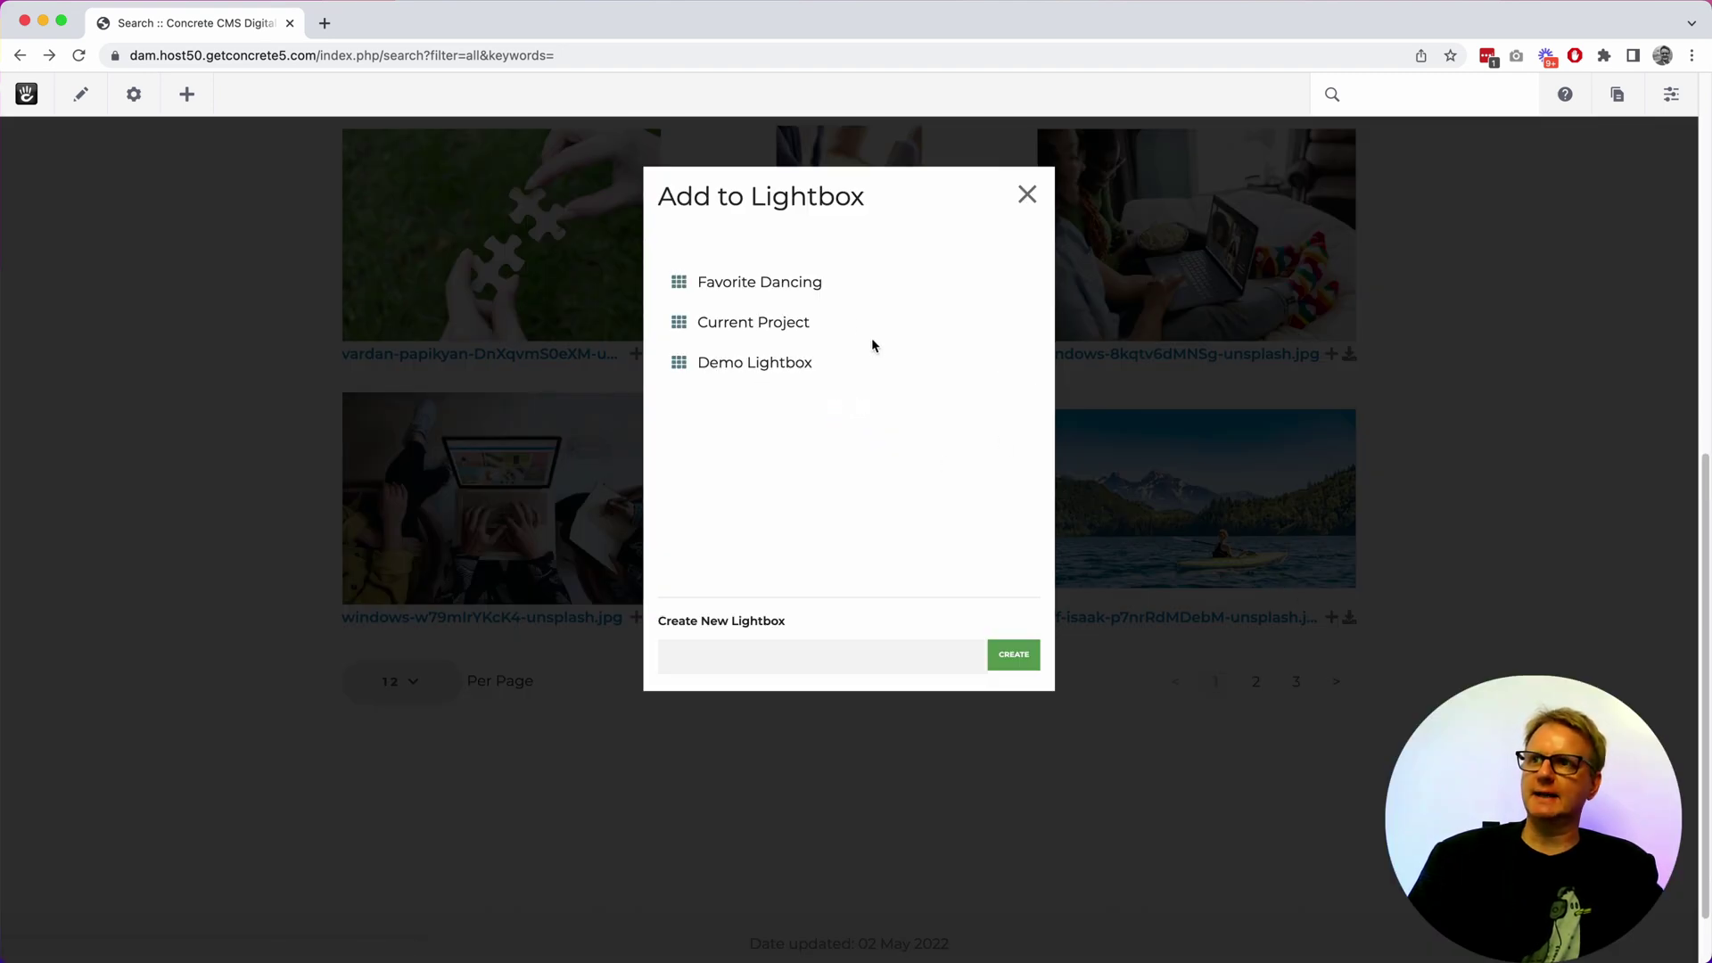
left_click(810, 375)
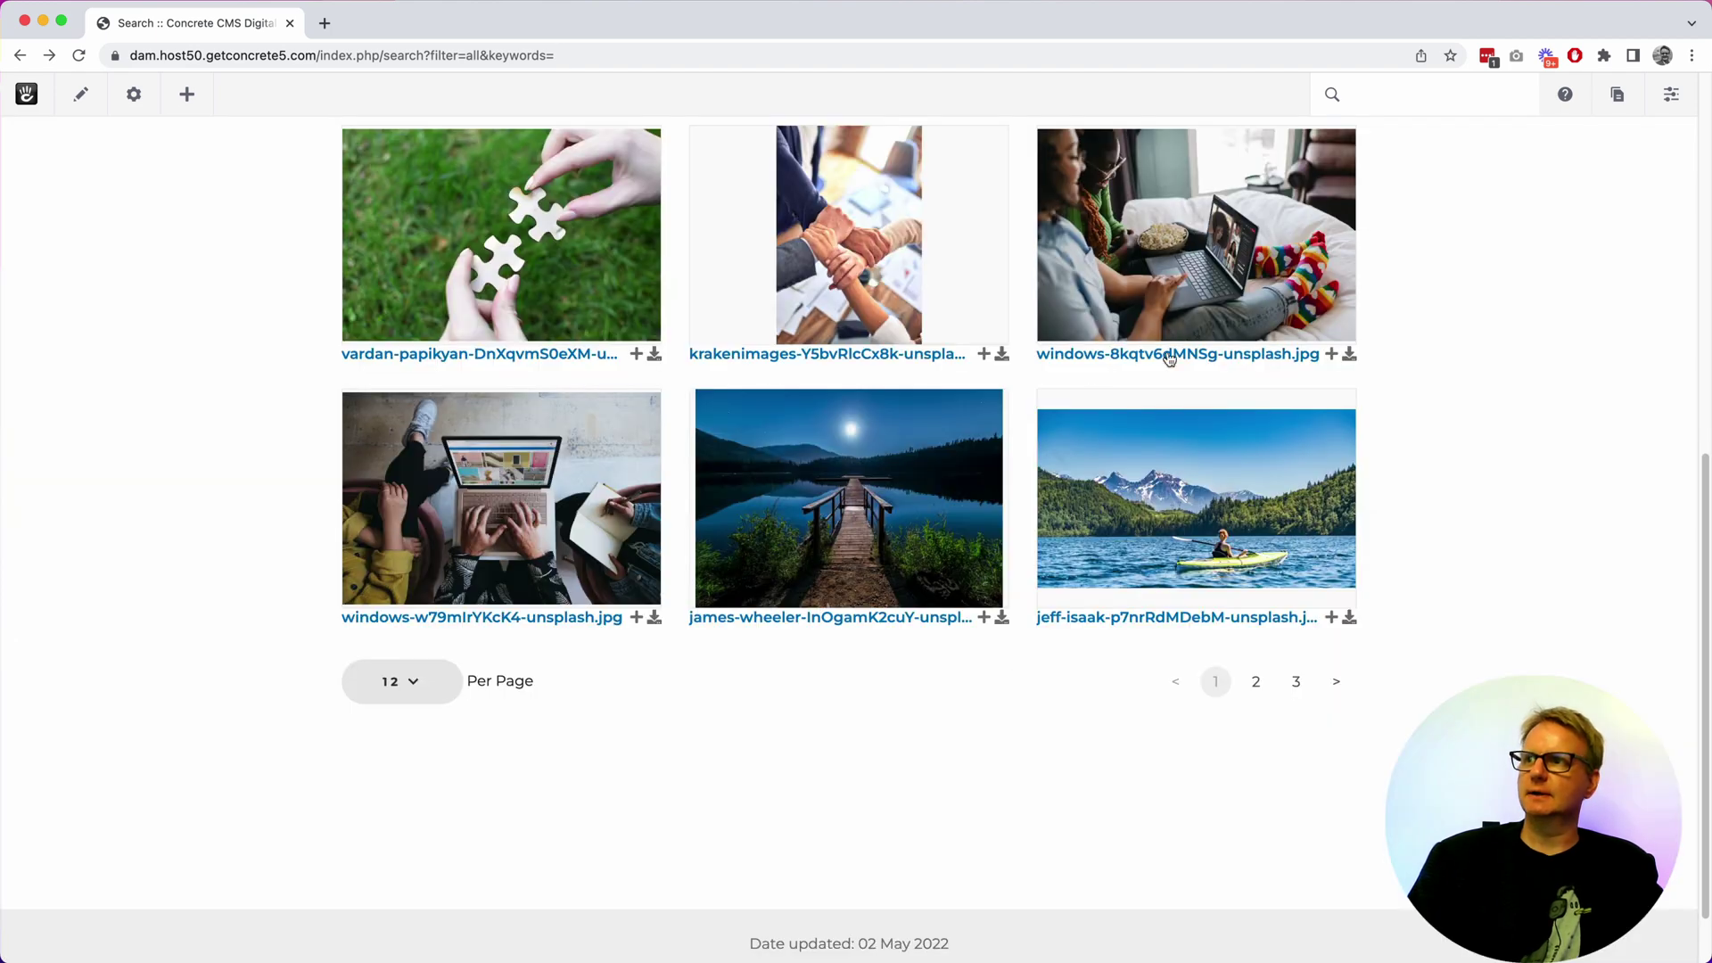
scroll(1251, 752, "up", 6)
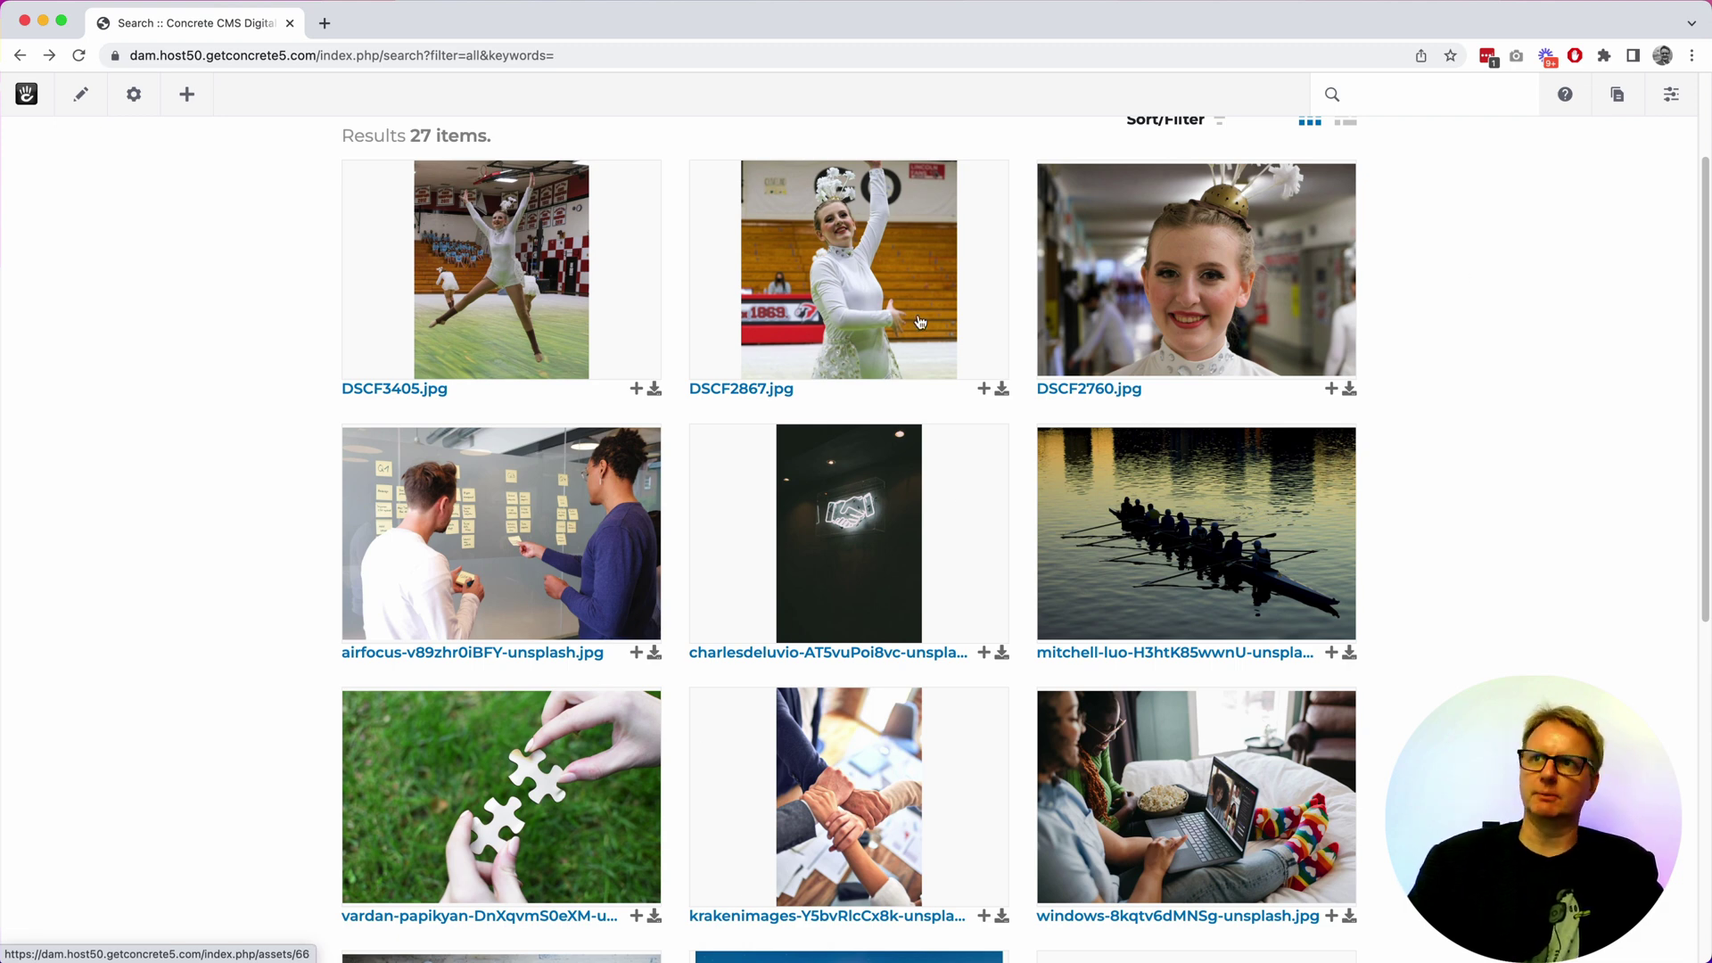
Open the DSCF2760.jpg asset page and show its EDIT dropdown options
scroll(932, 357, "up", 2)
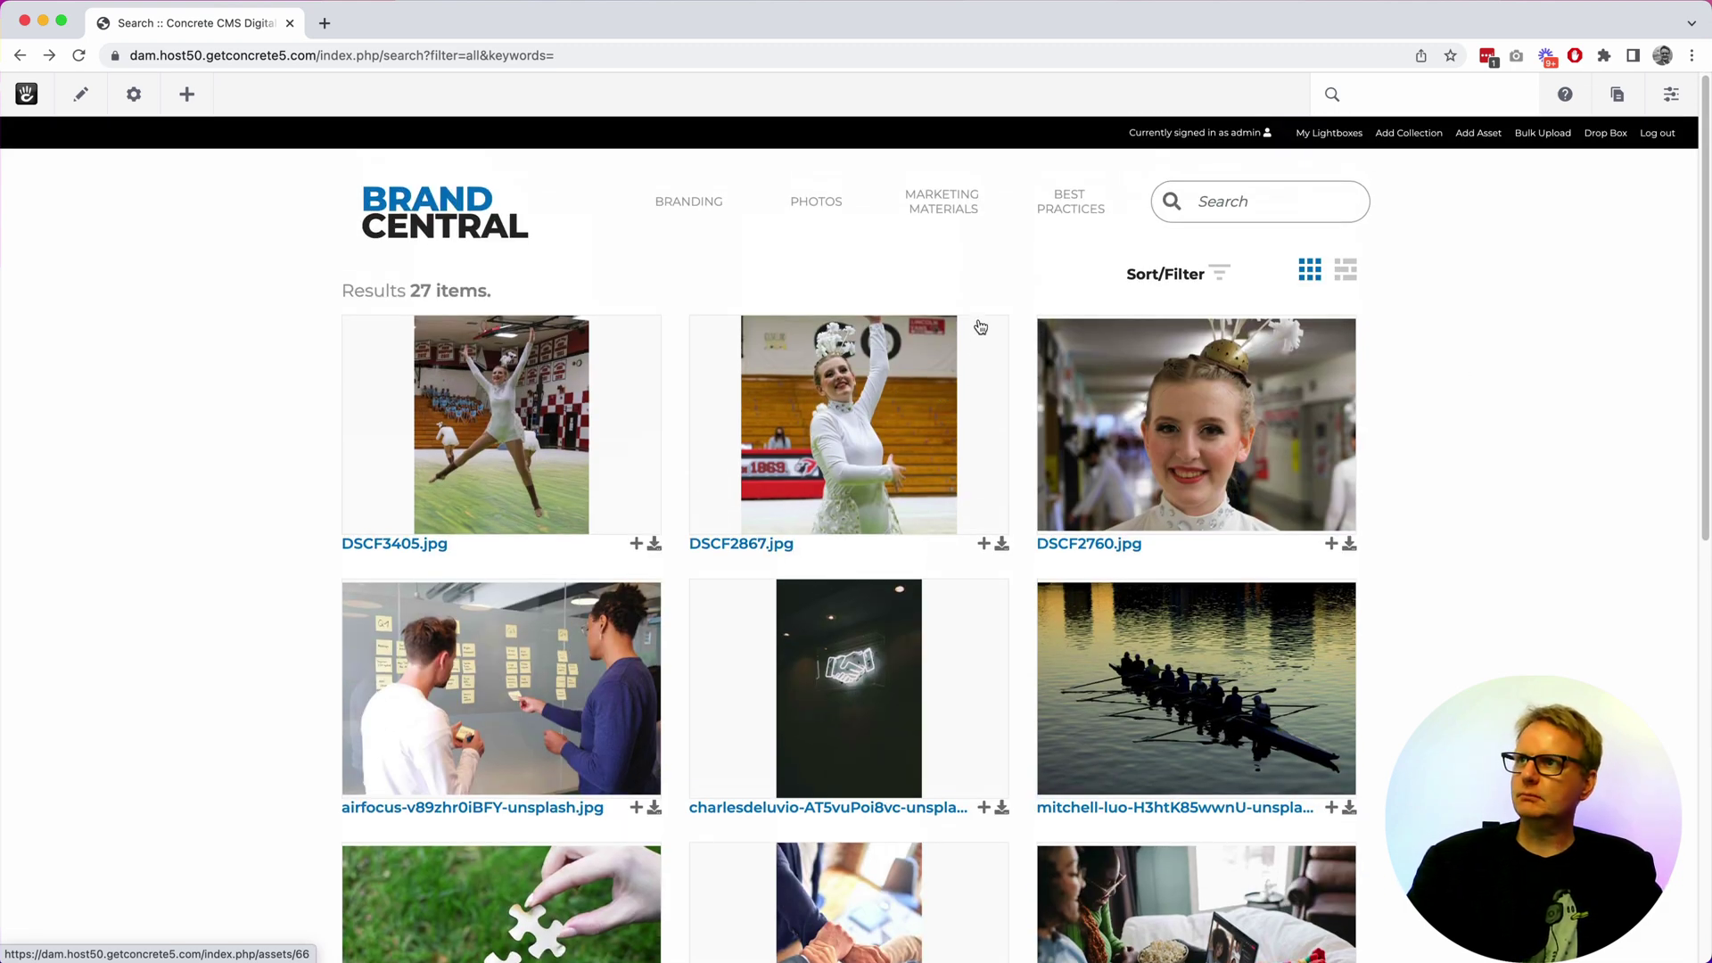
left_click(1099, 412)
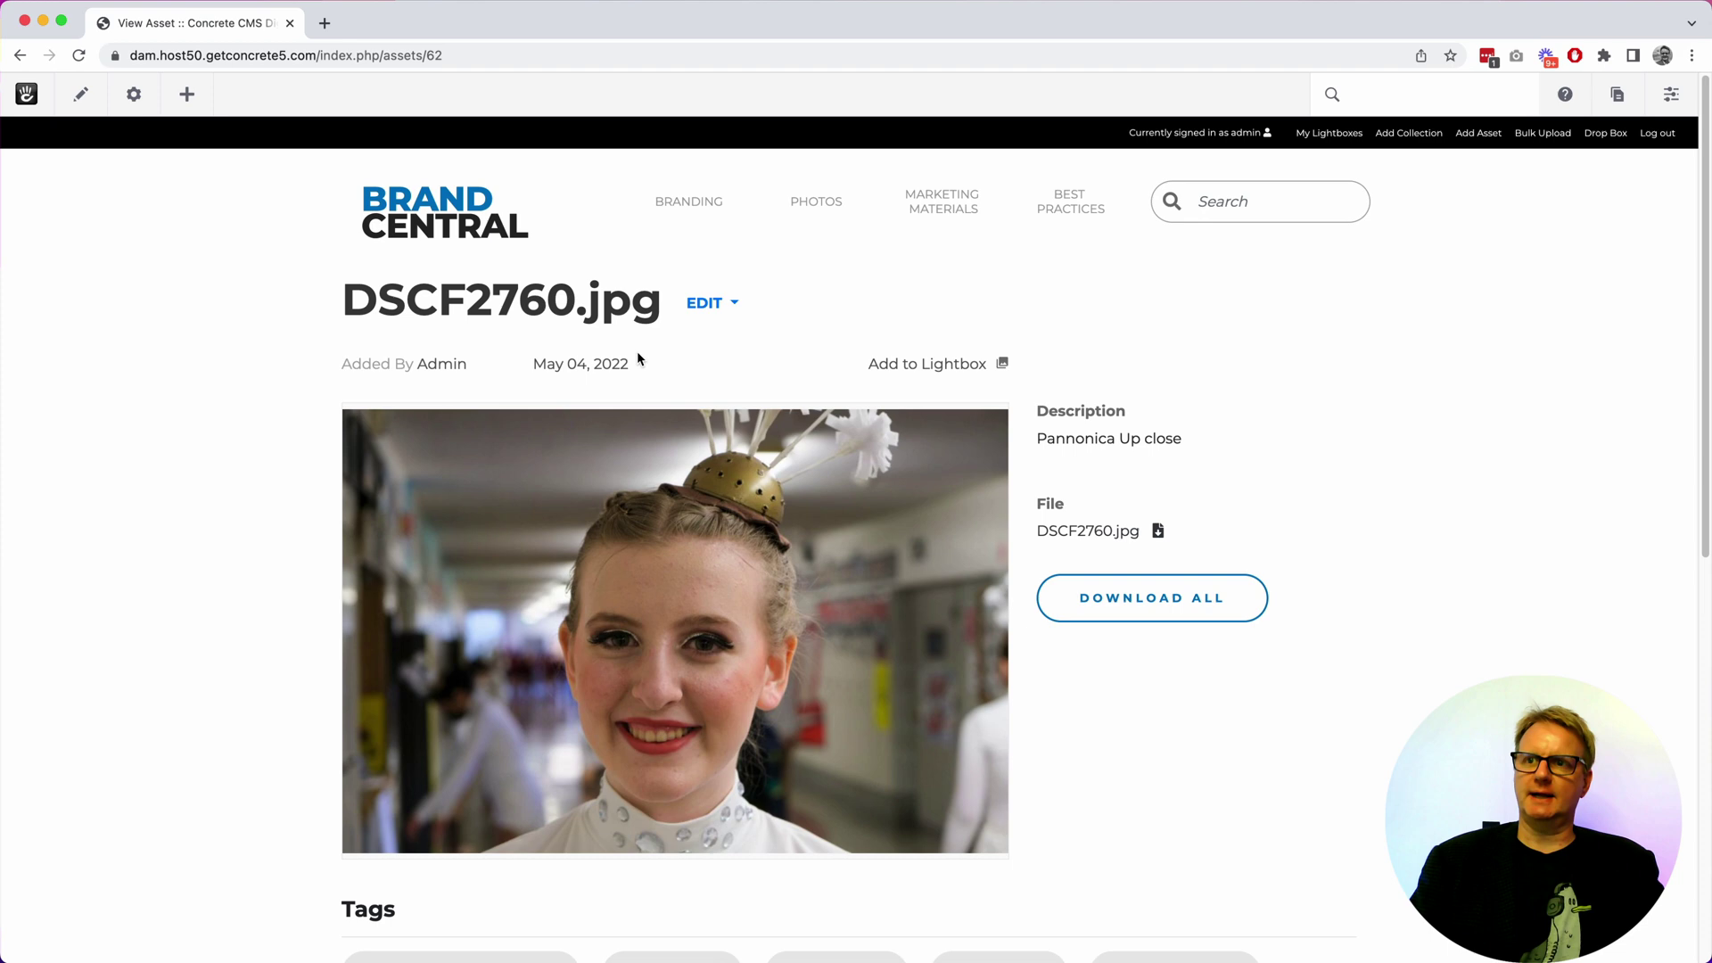
scroll(637, 357, "down", 5)
scroll(636, 359, "up", 5)
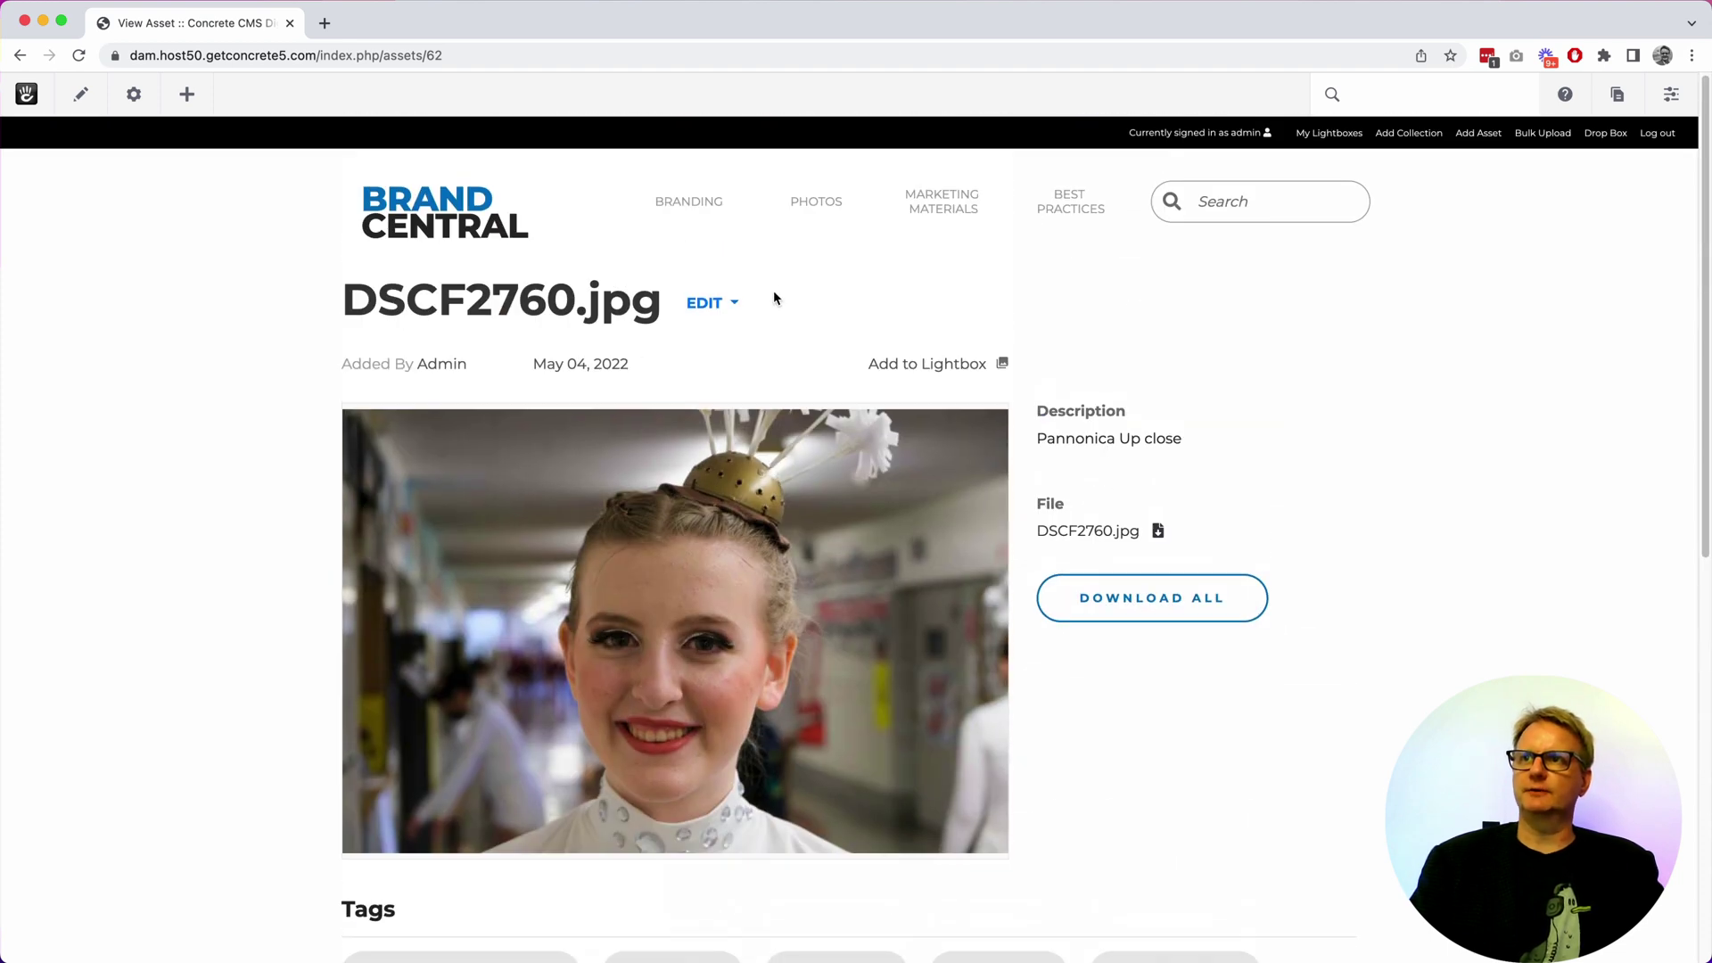
left_click(711, 307)
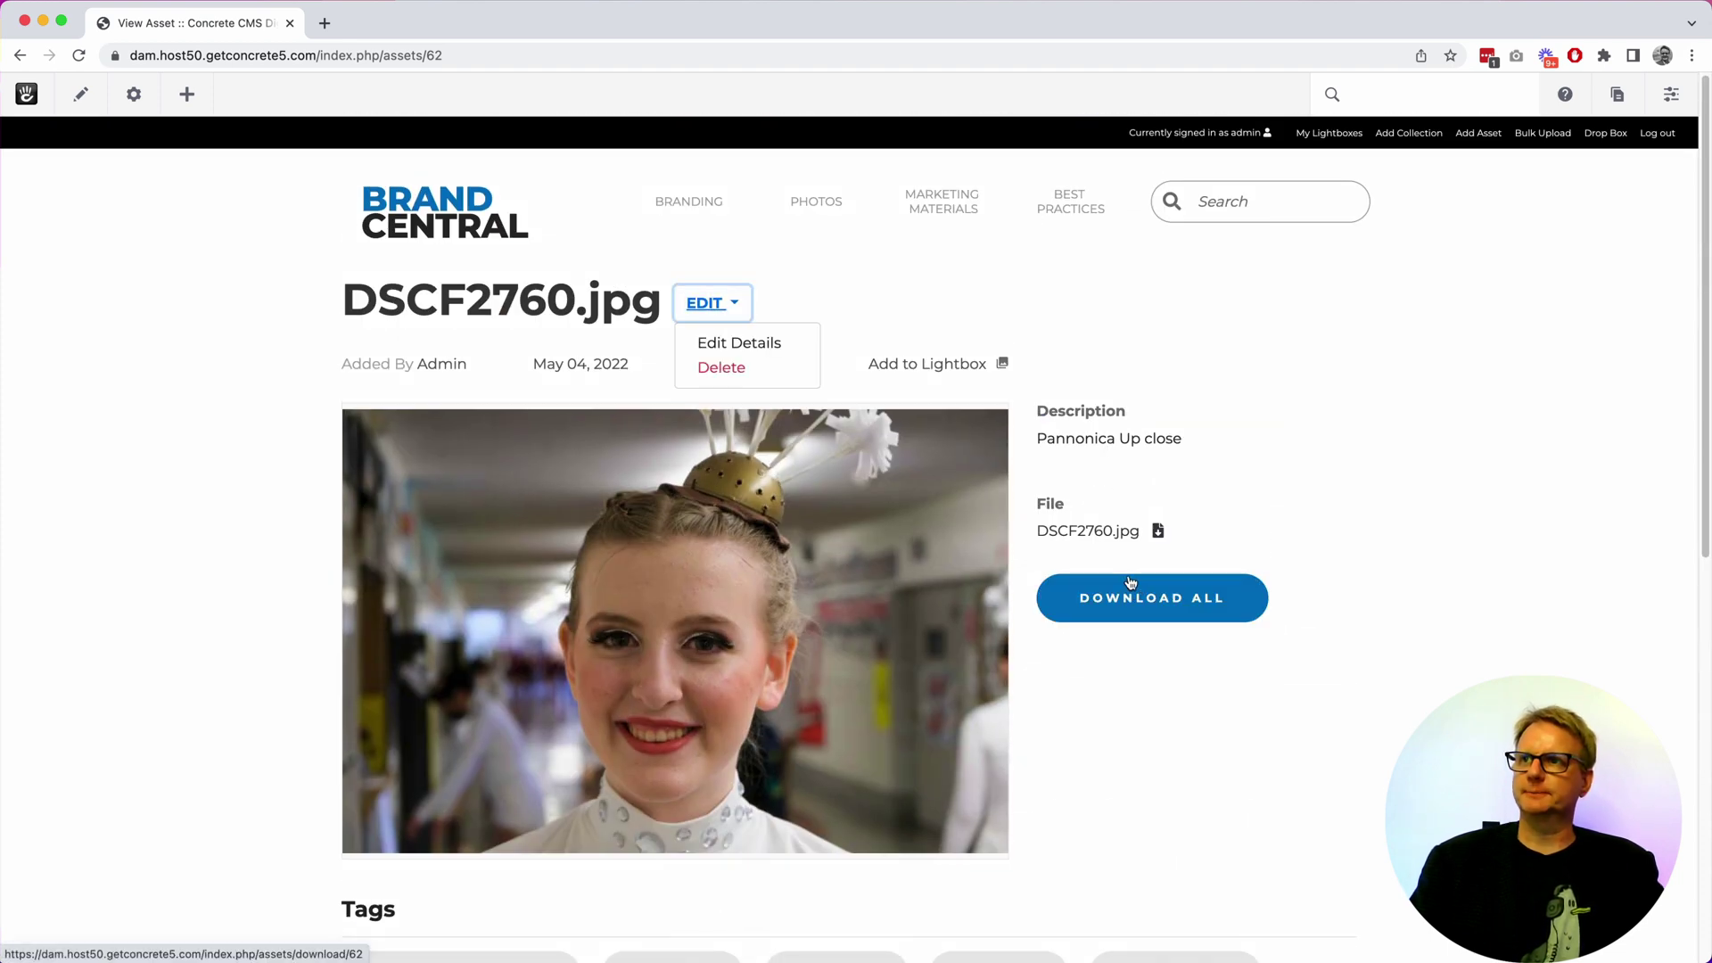
In Edit Details, replace the DSCF2760.jpg name with 'Smiling Pannonica'
left_click(730, 350)
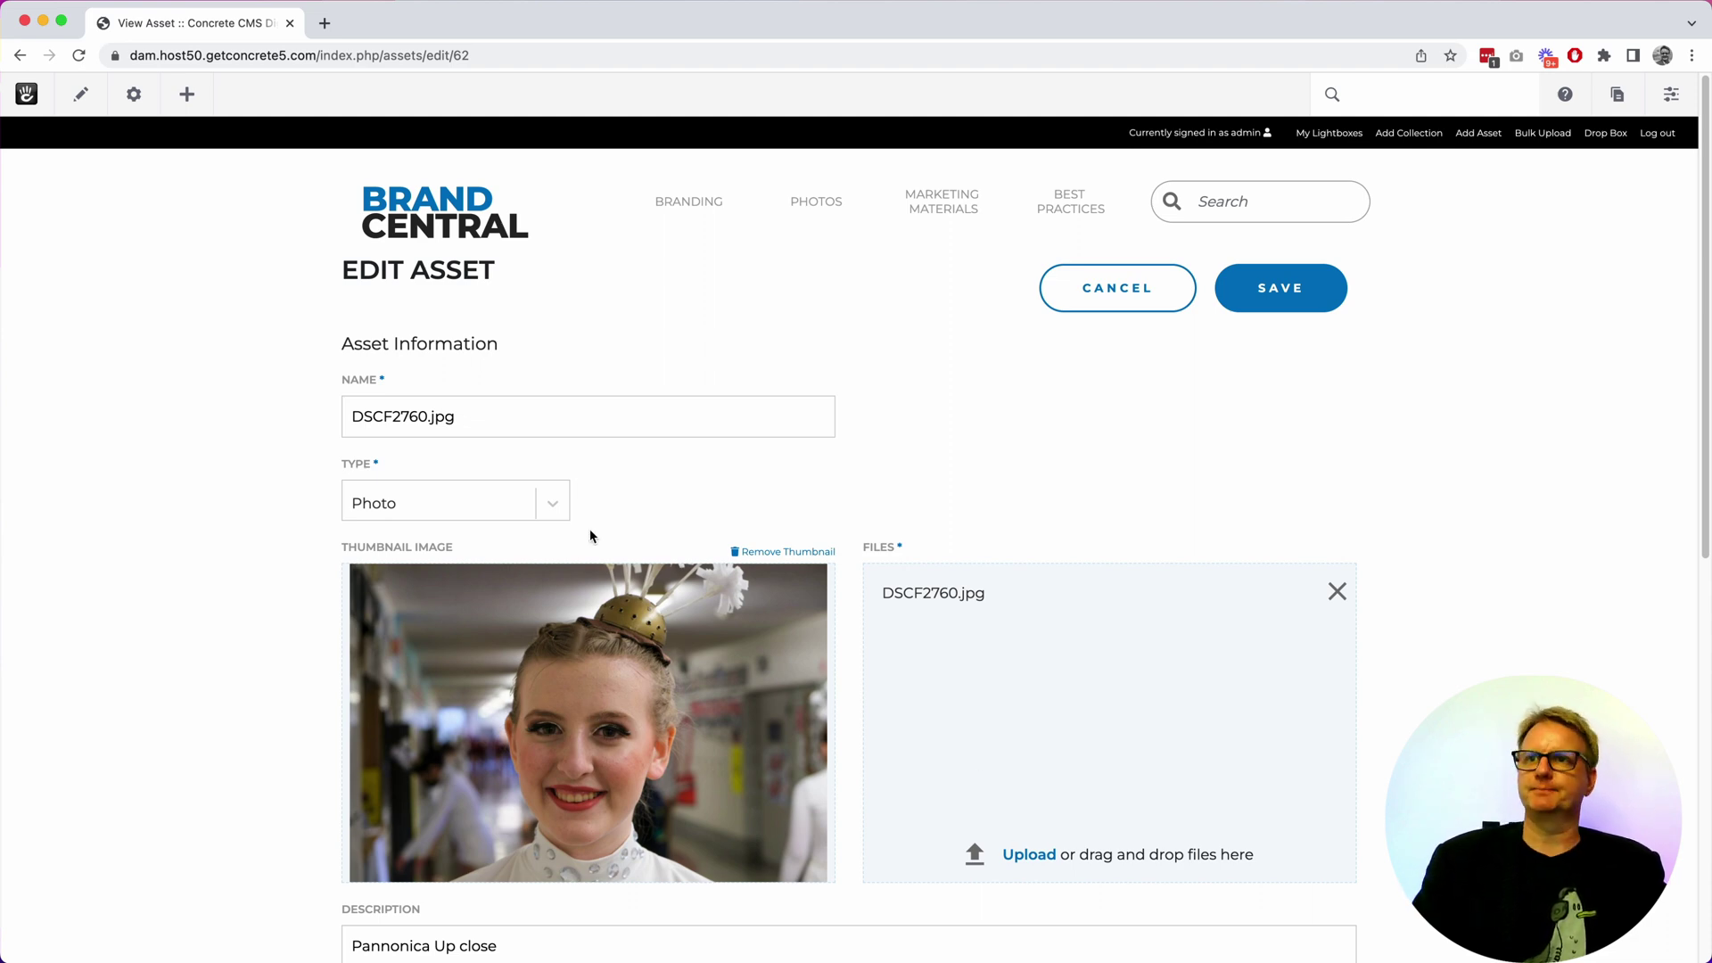
left_click_drag(467, 417, 237, 426)
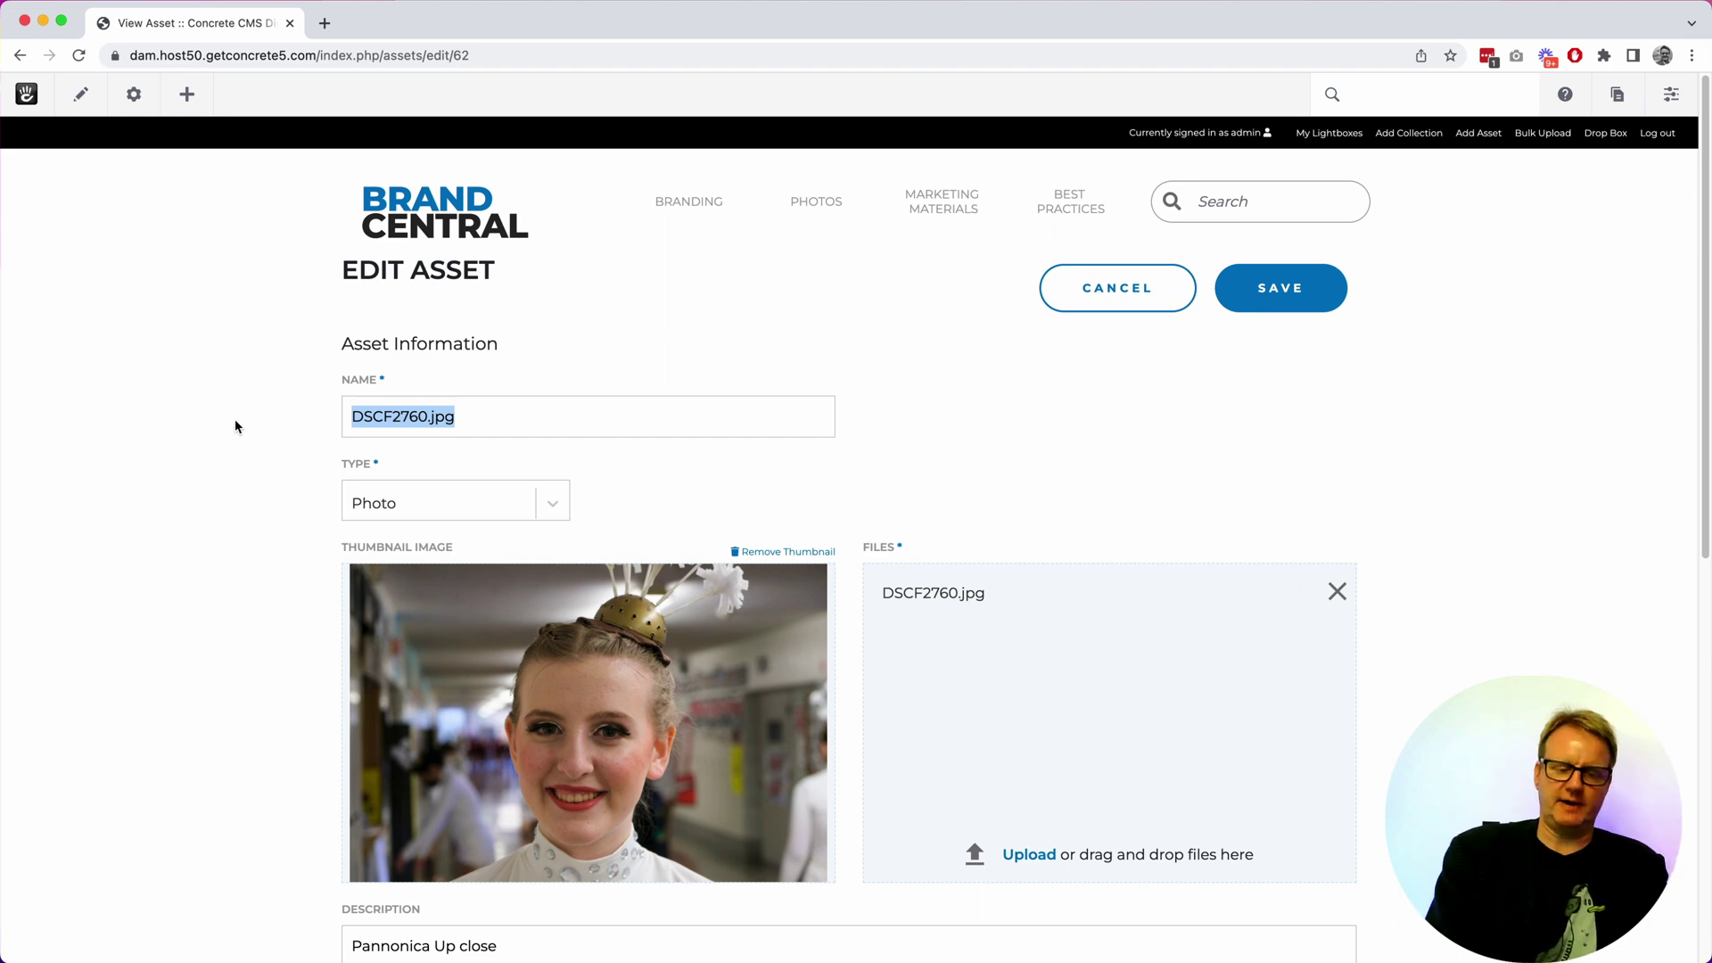
type("S")
key("BackSpace")
type("Sm")
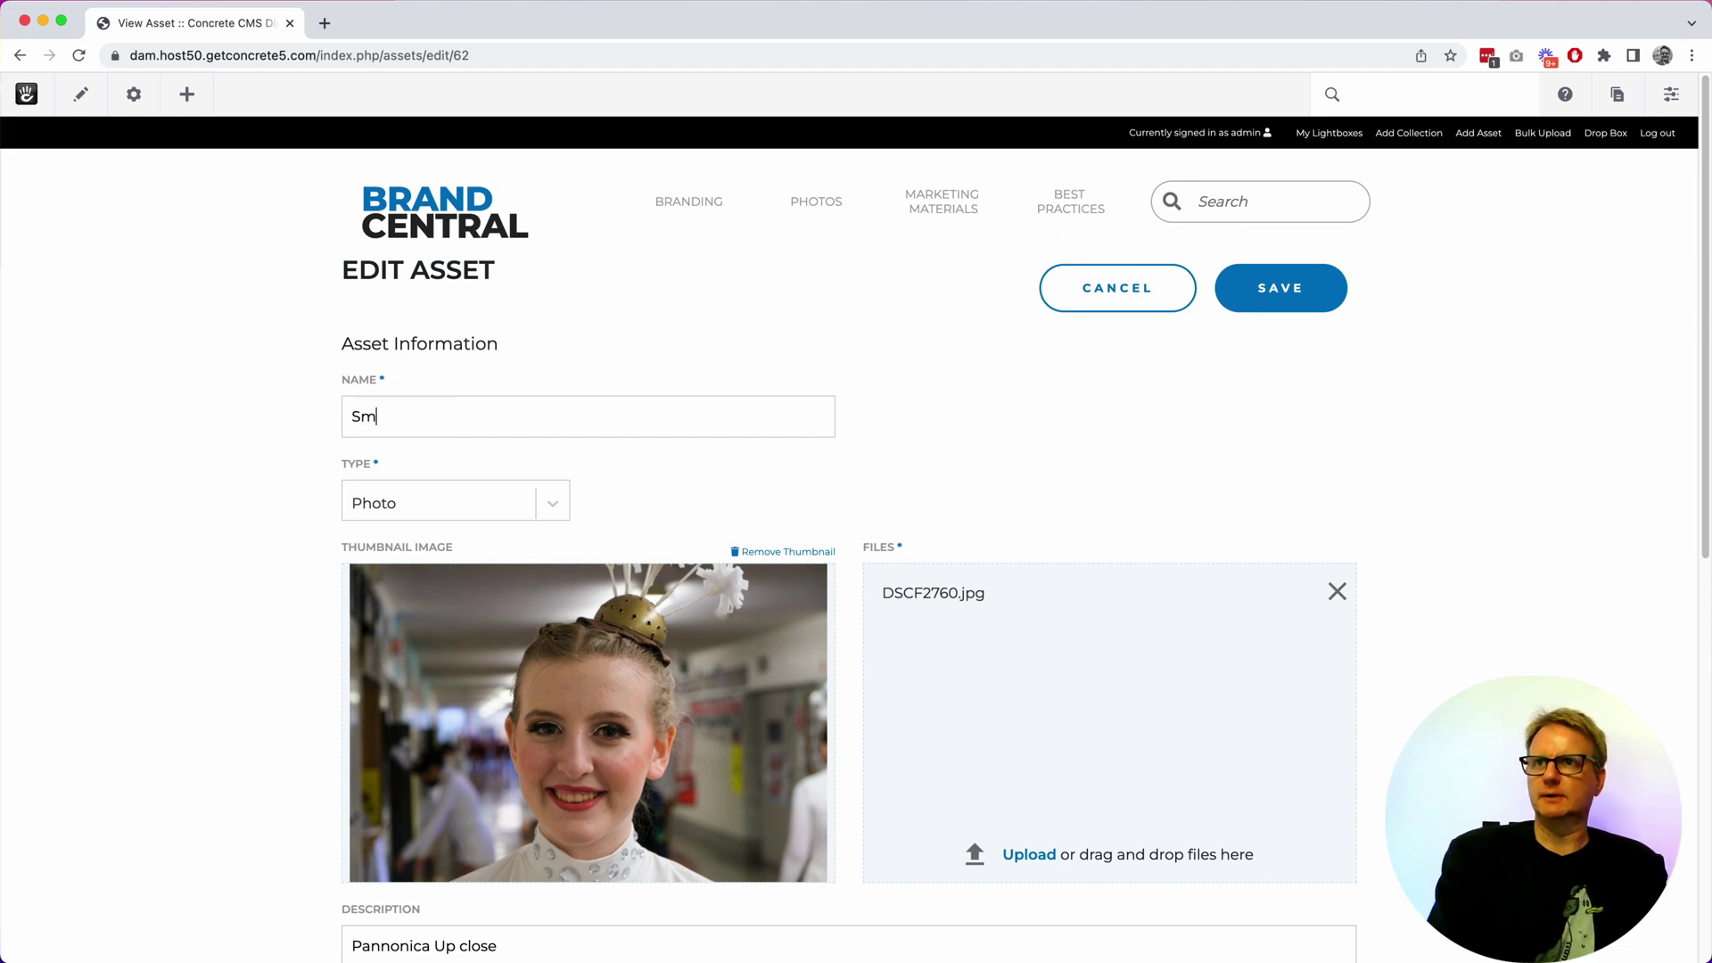
type("iling Pannonica")
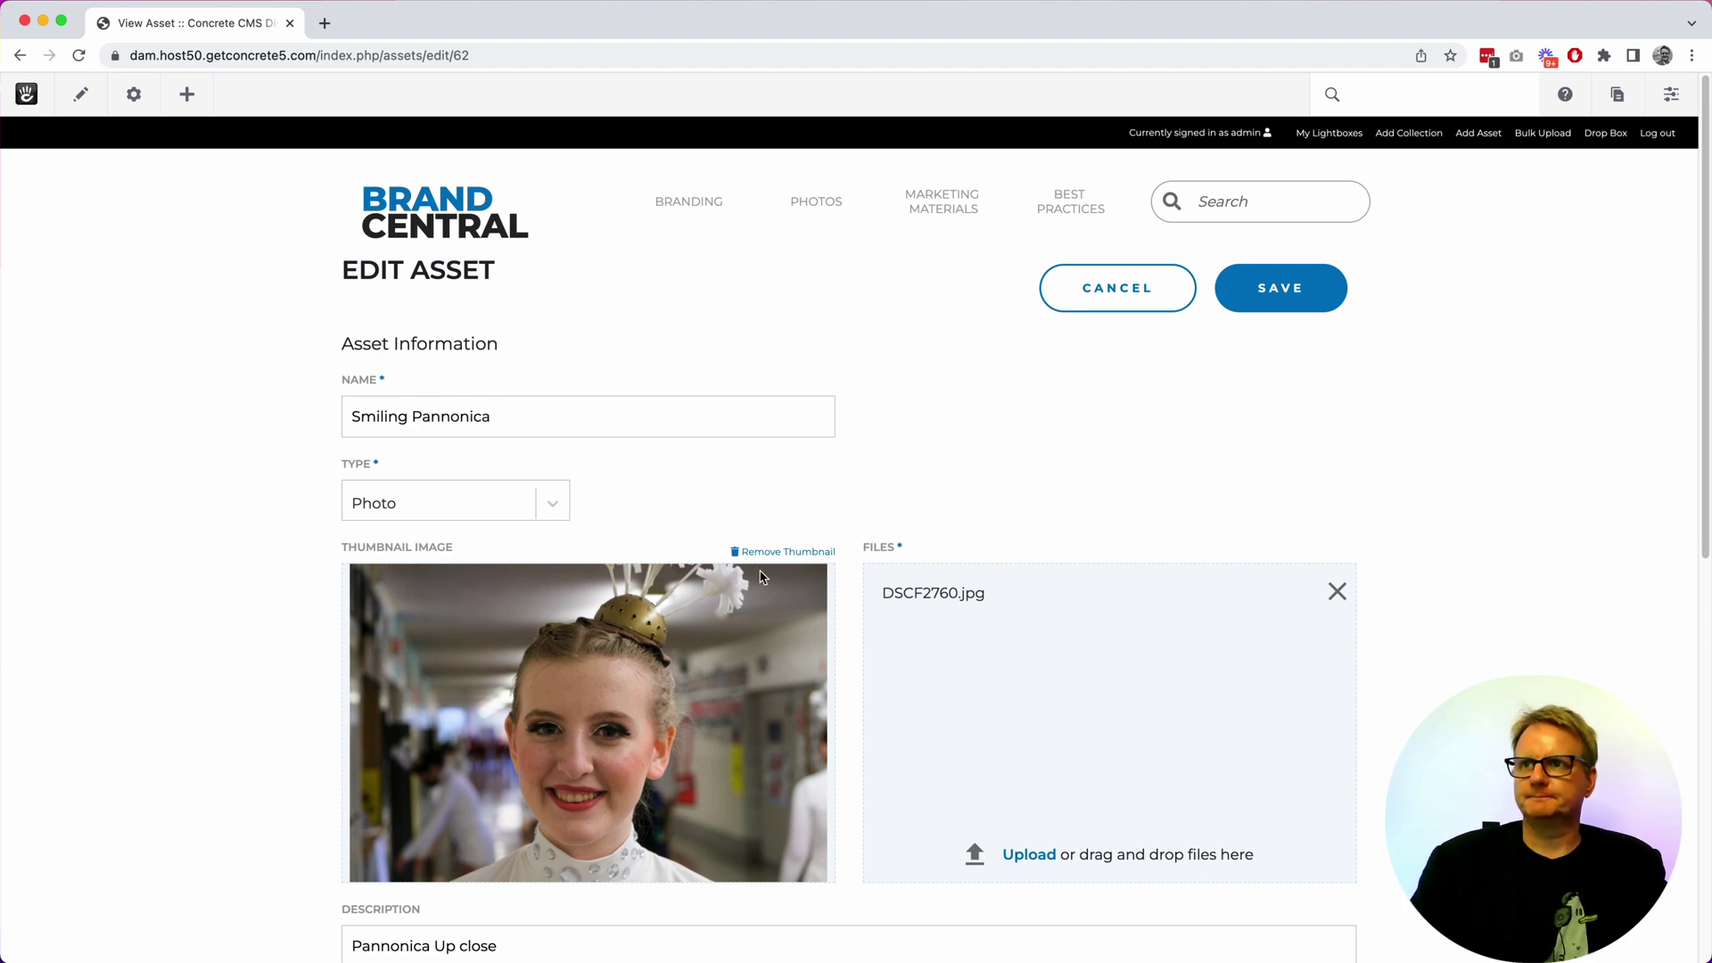
scroll(513, 369, "down", 3)
left_click(523, 386)
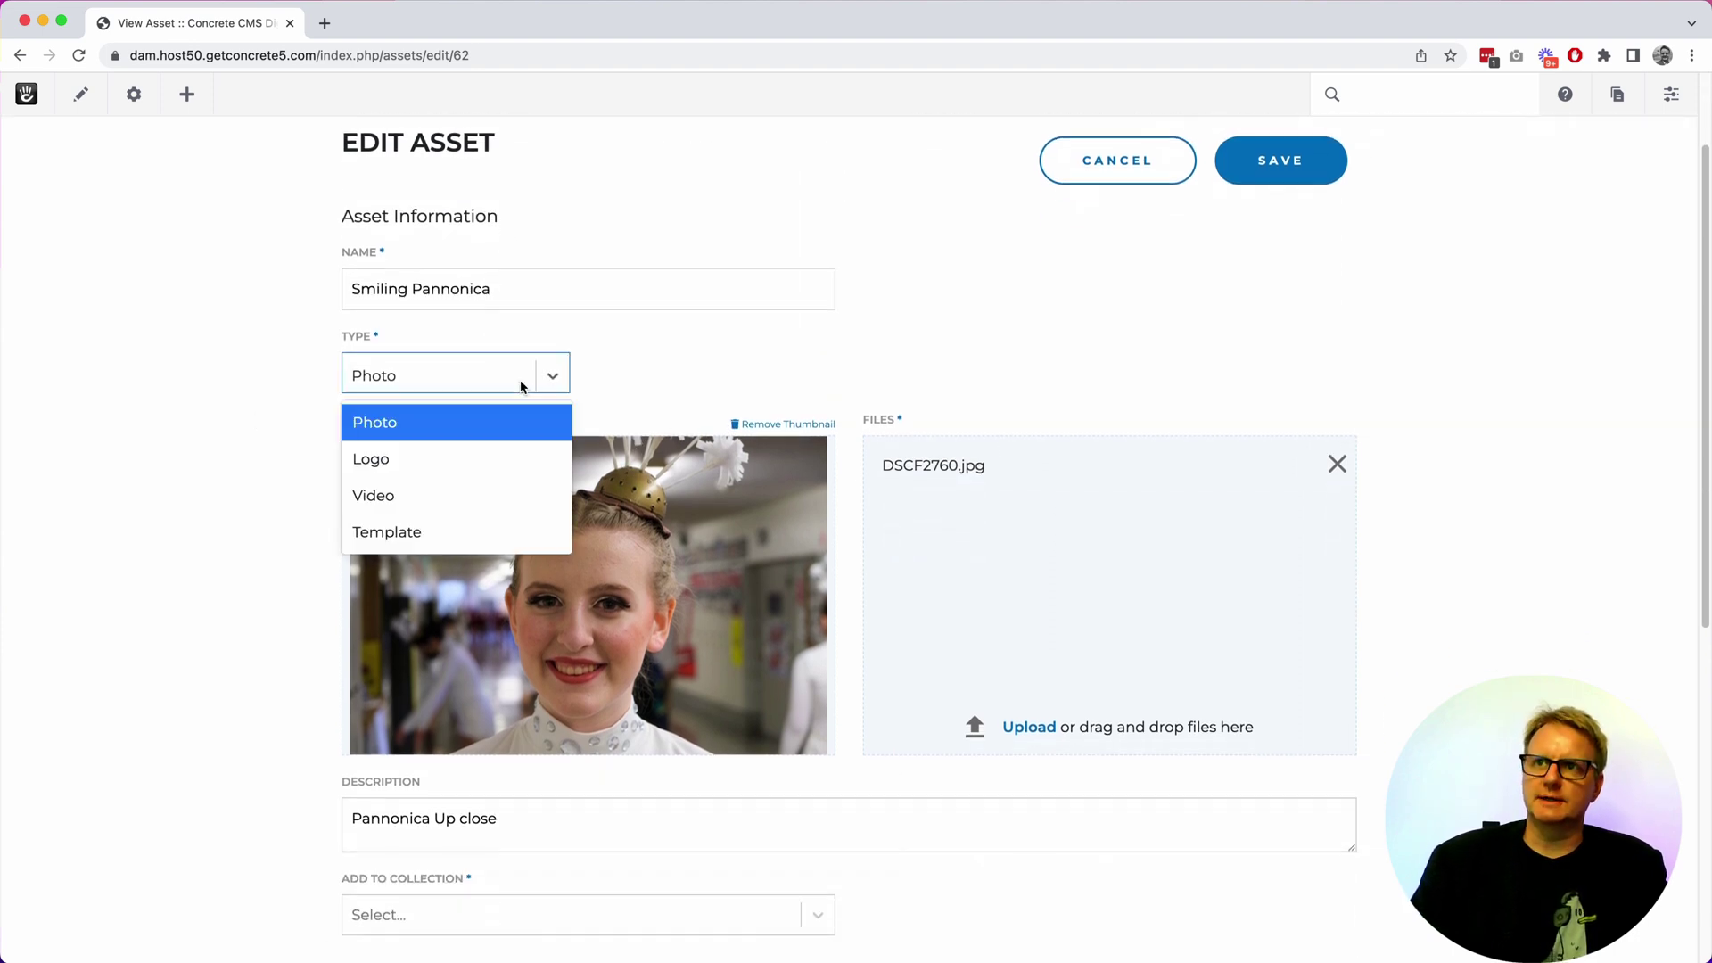
left_click(670, 361)
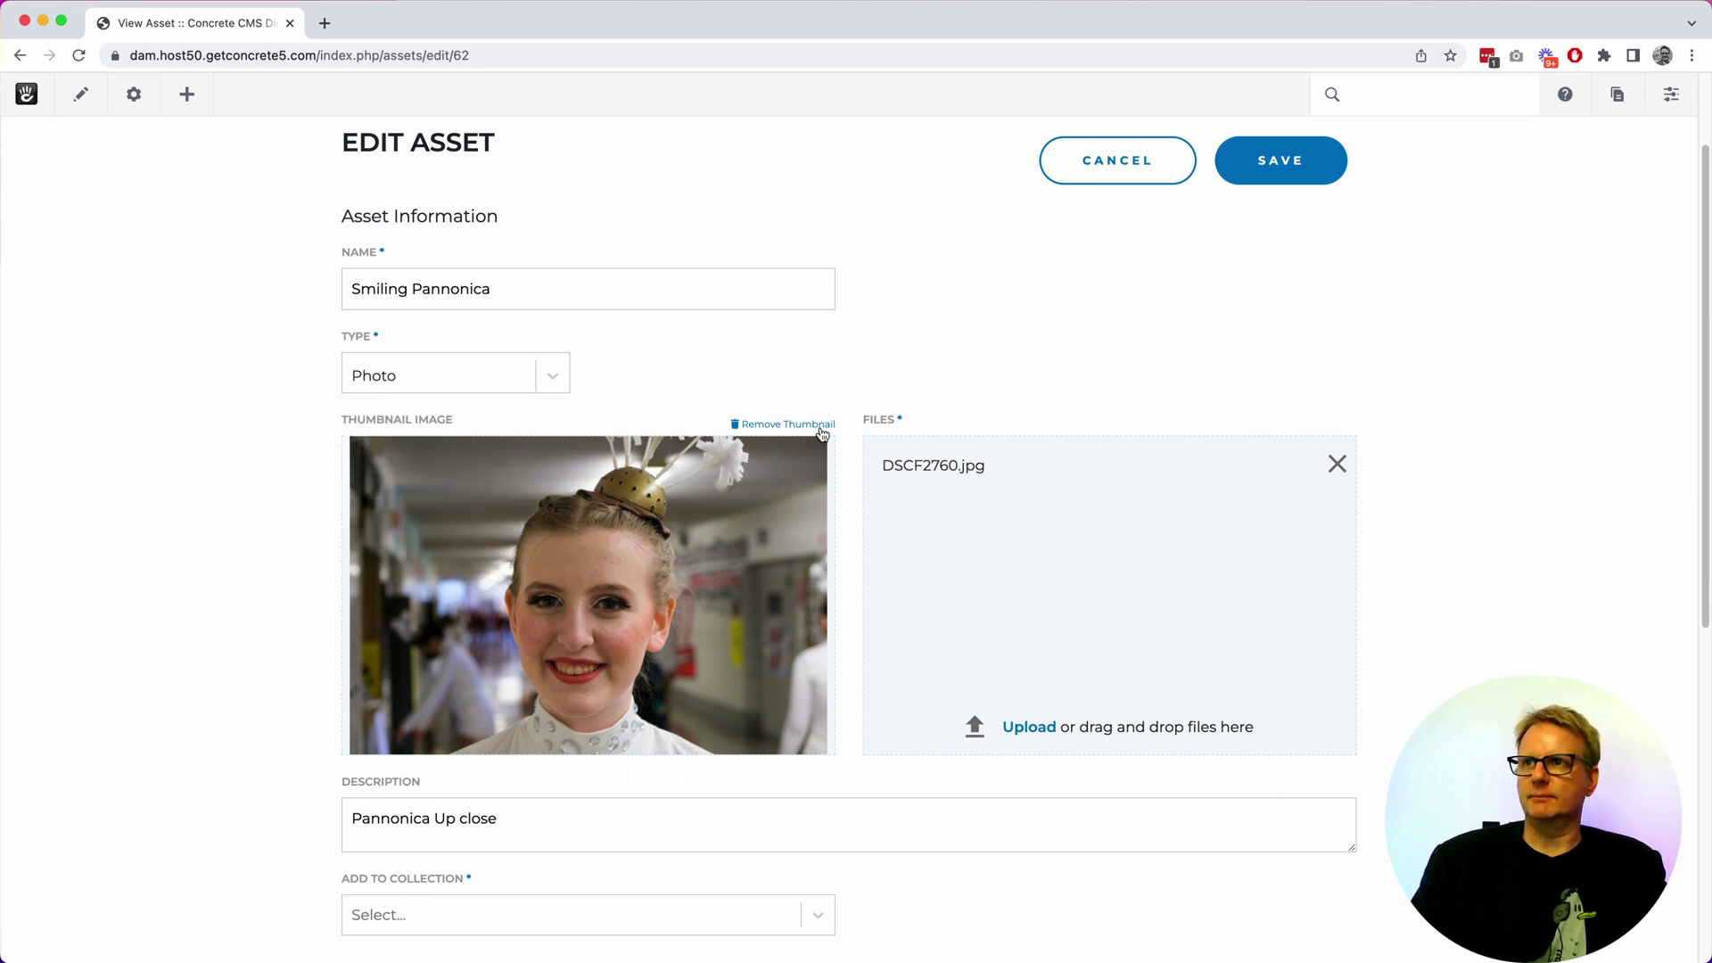
scroll(570, 624, "down", 3)
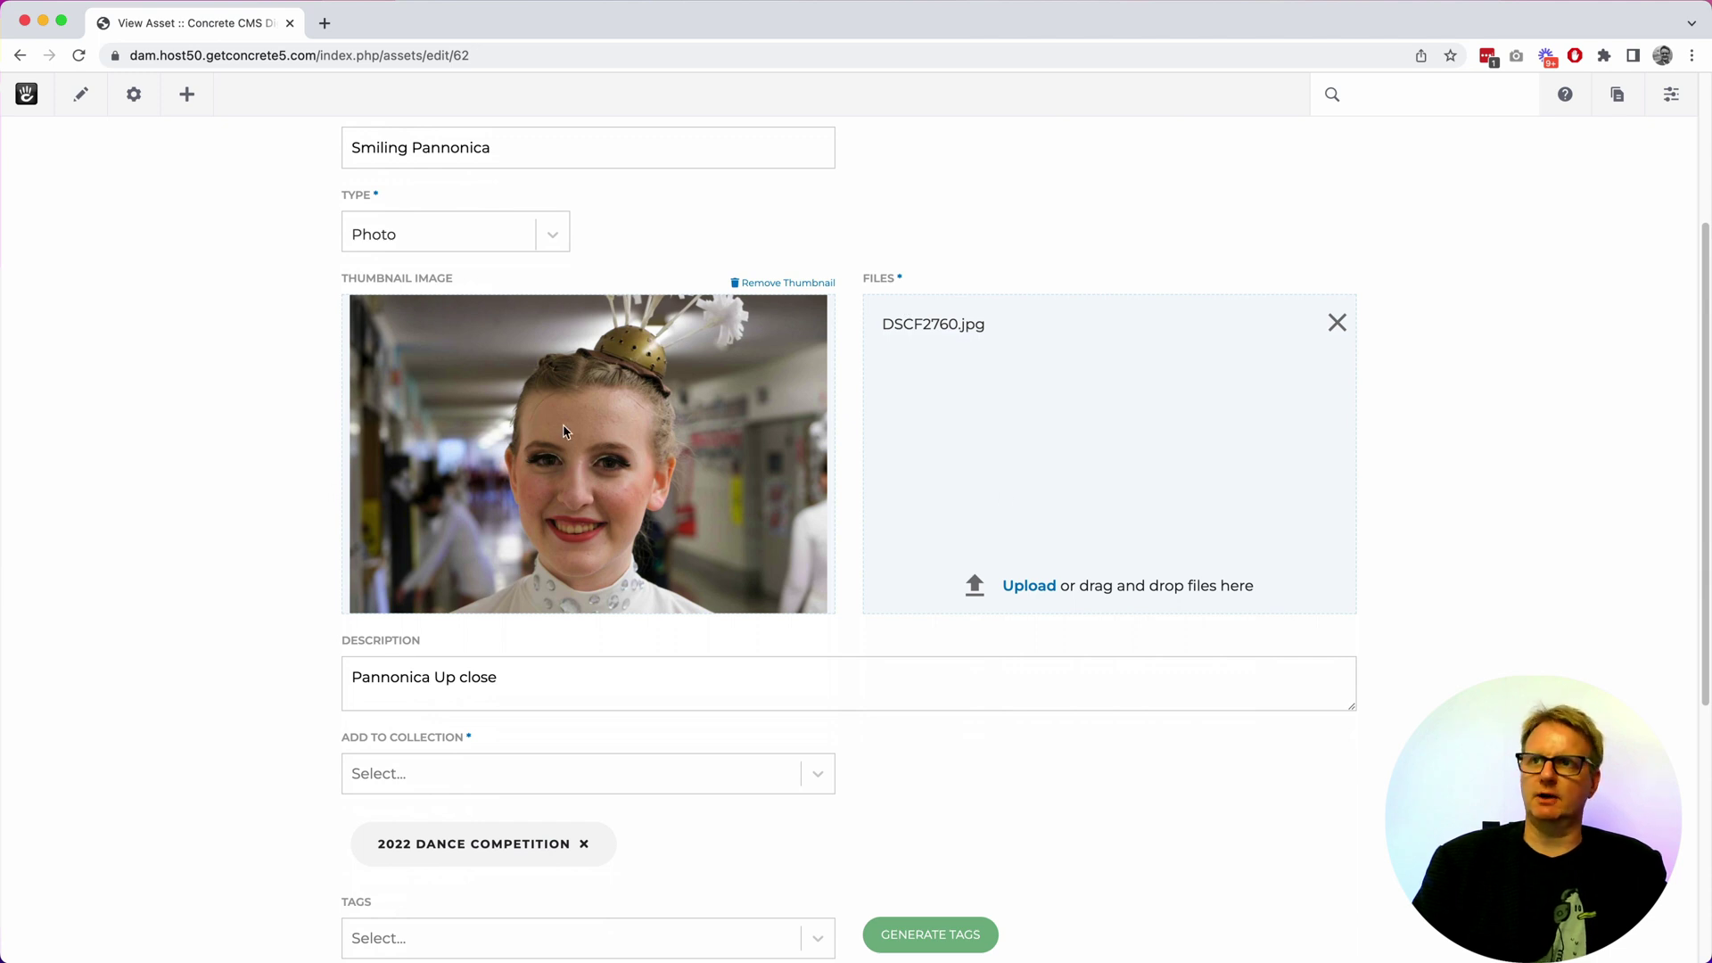
scroll(493, 678, "down", 2)
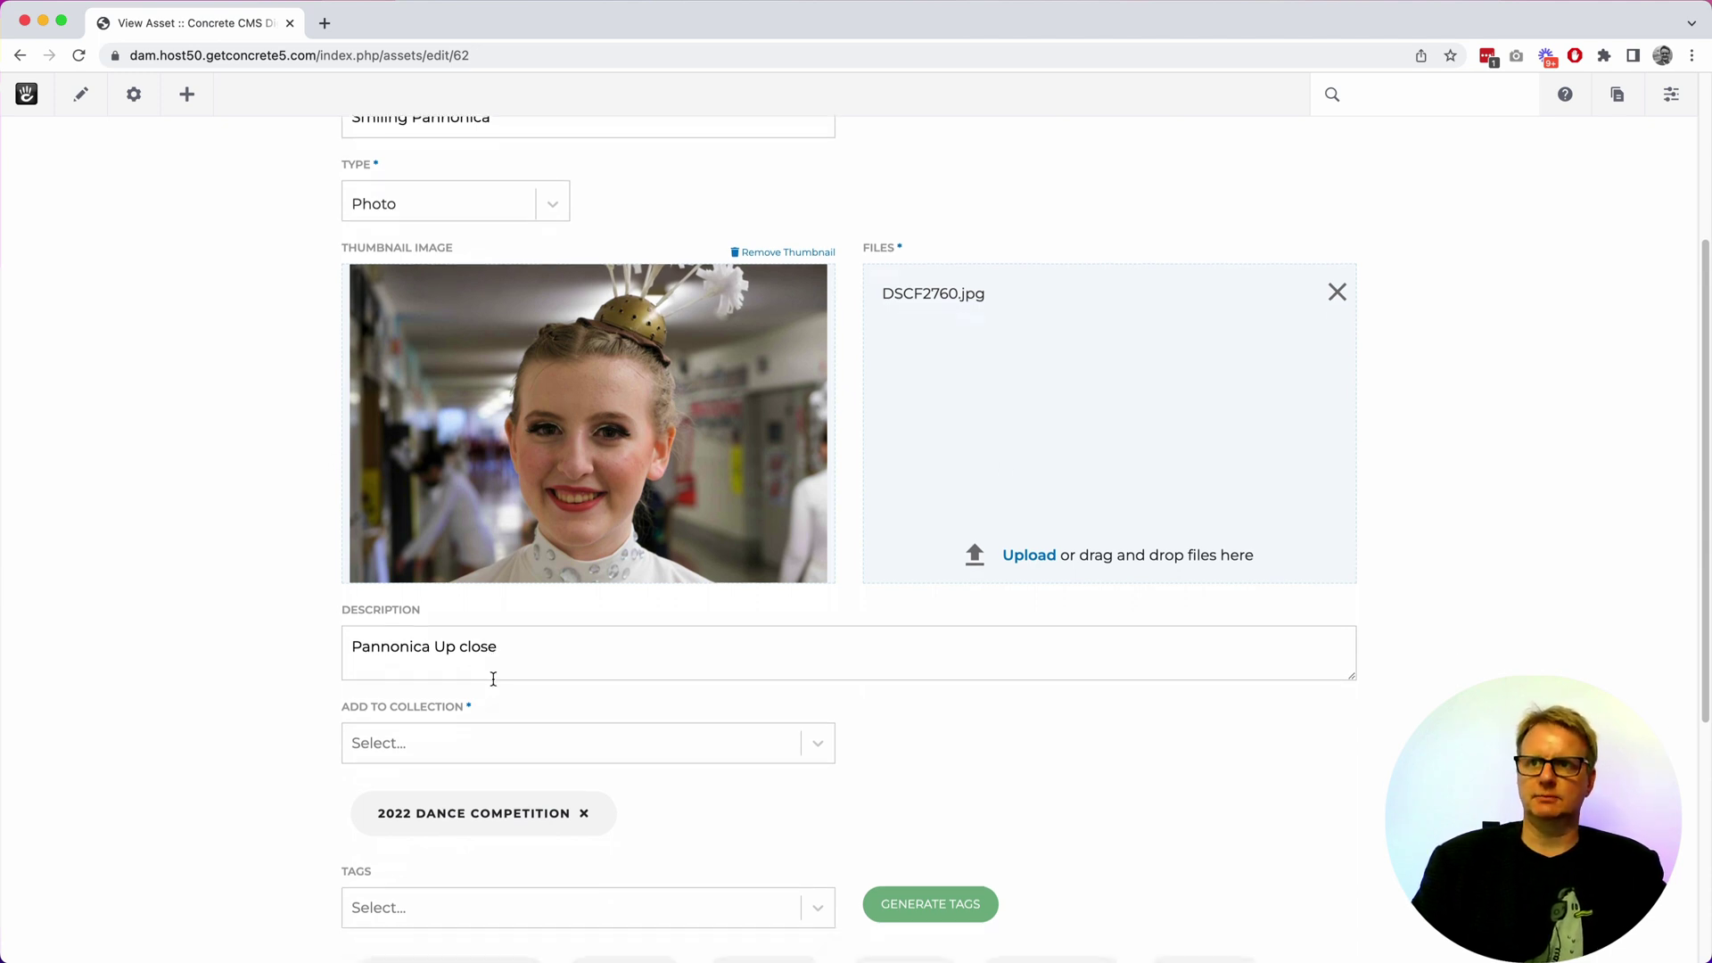
scroll(632, 693, "down", 1)
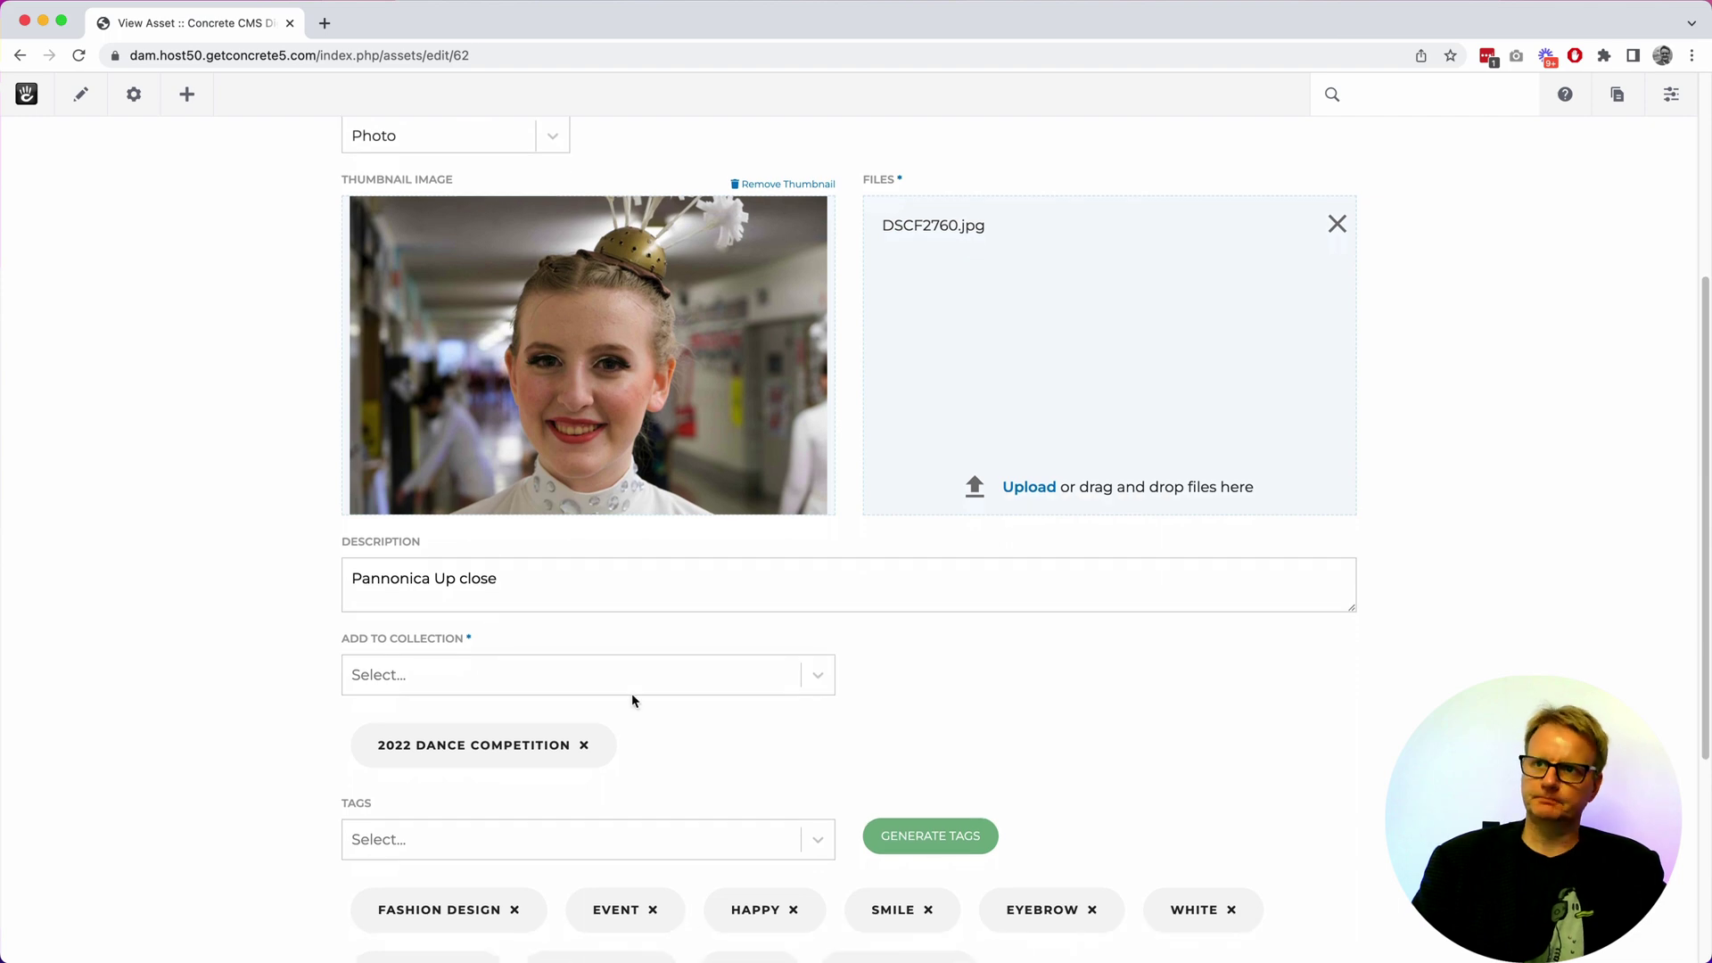
scroll(661, 688, "down", 2)
left_click(664, 595)
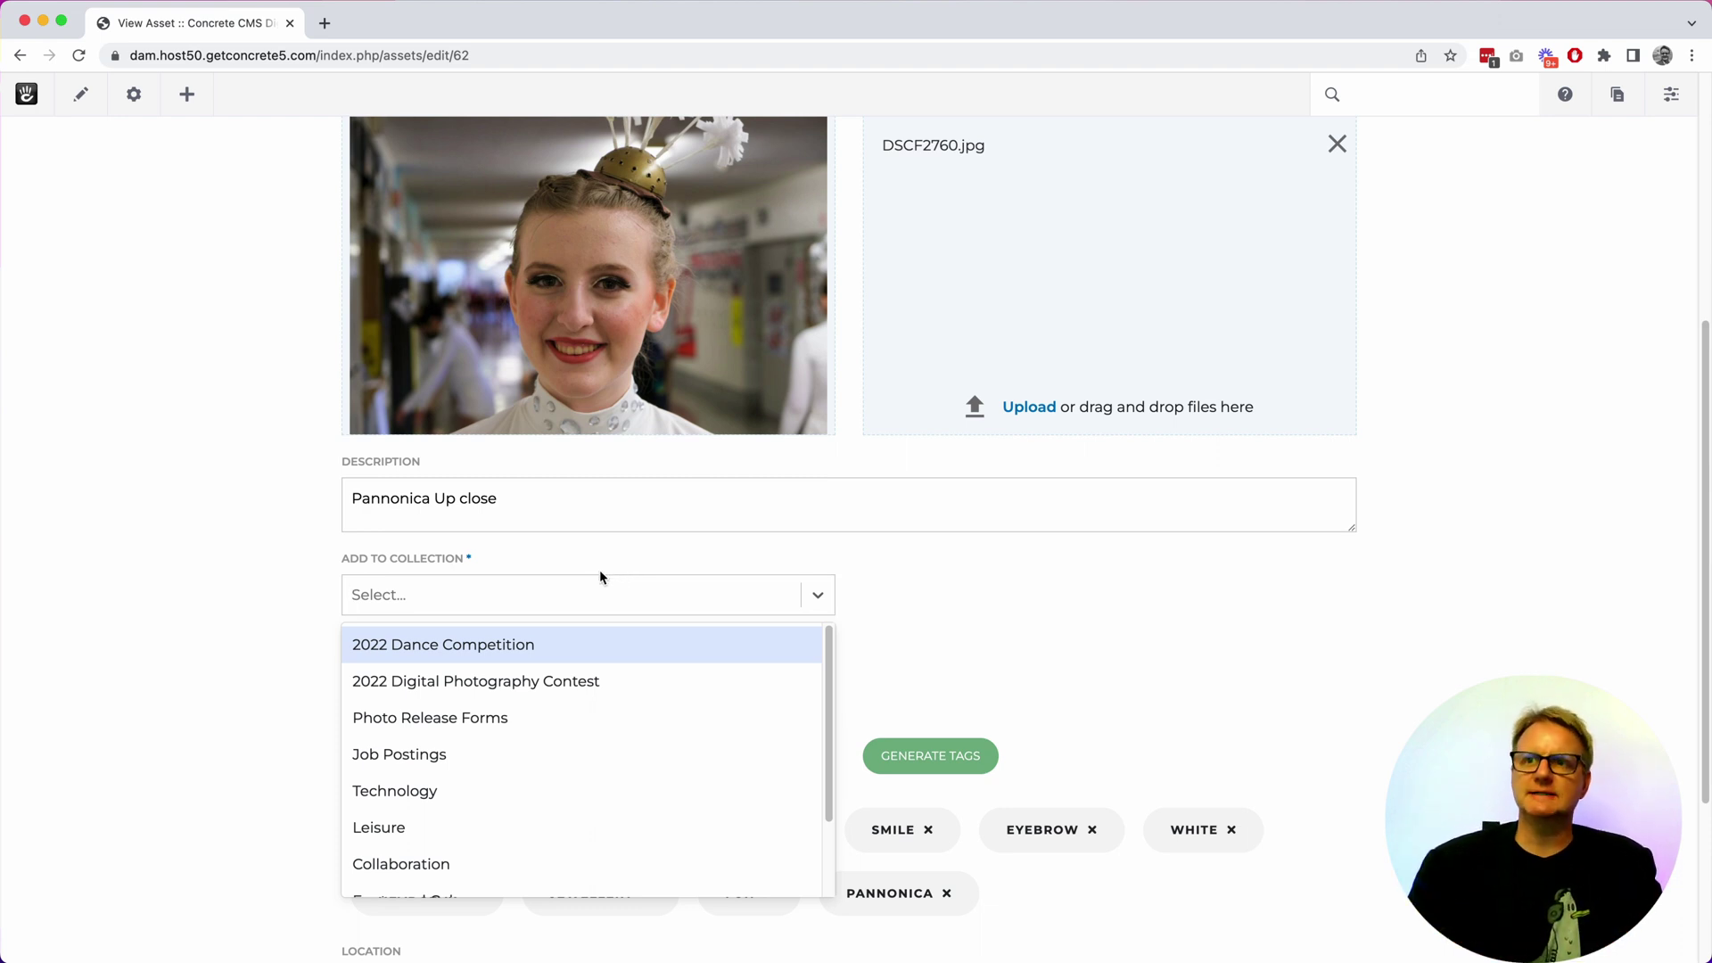
left_click(615, 681)
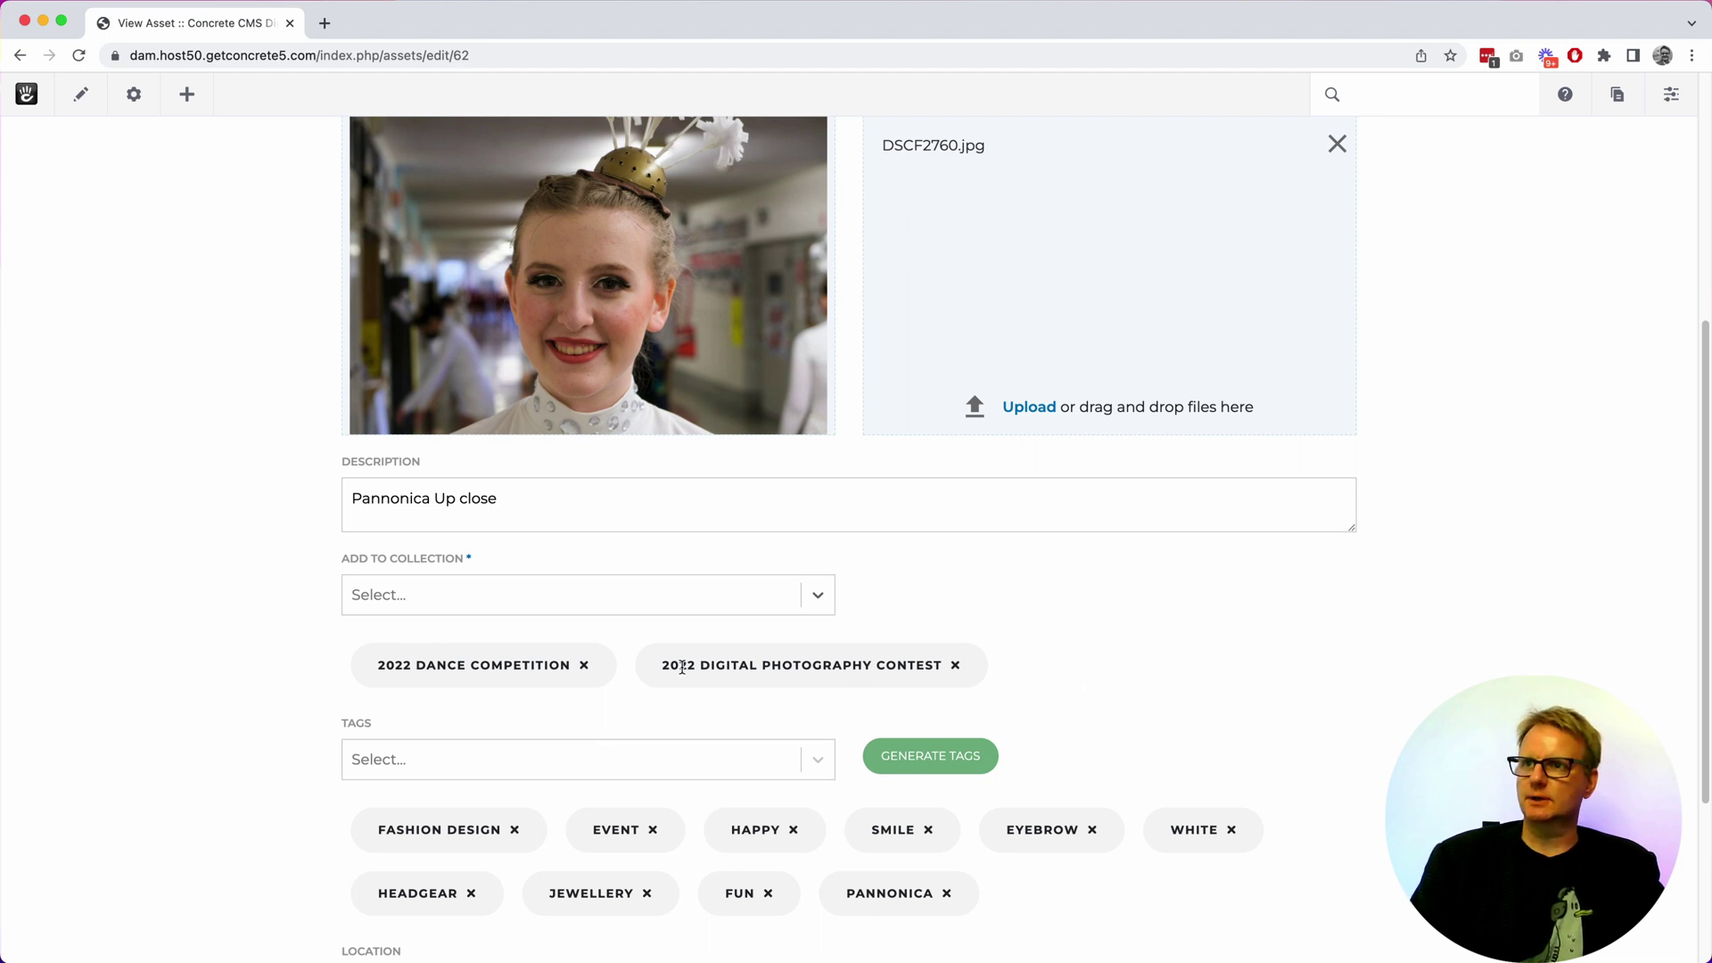
left_click(957, 666)
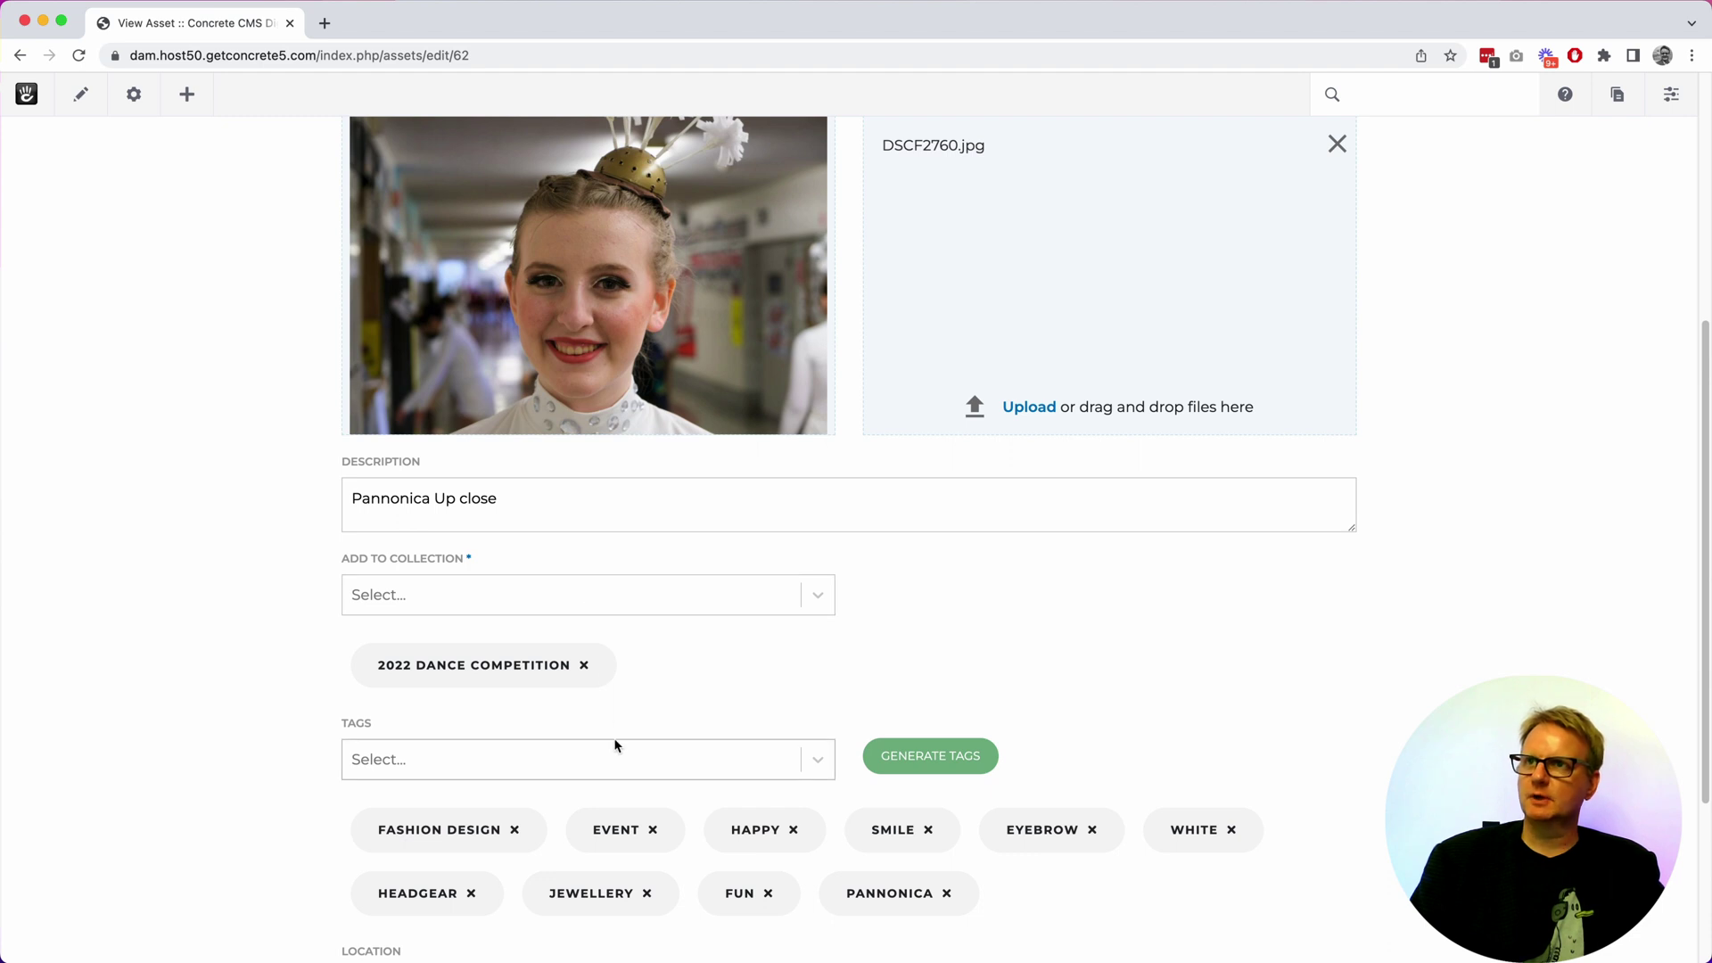
Create and attach a new 'flower' tag, with location portland, and save the photo's details
left_click(625, 759)
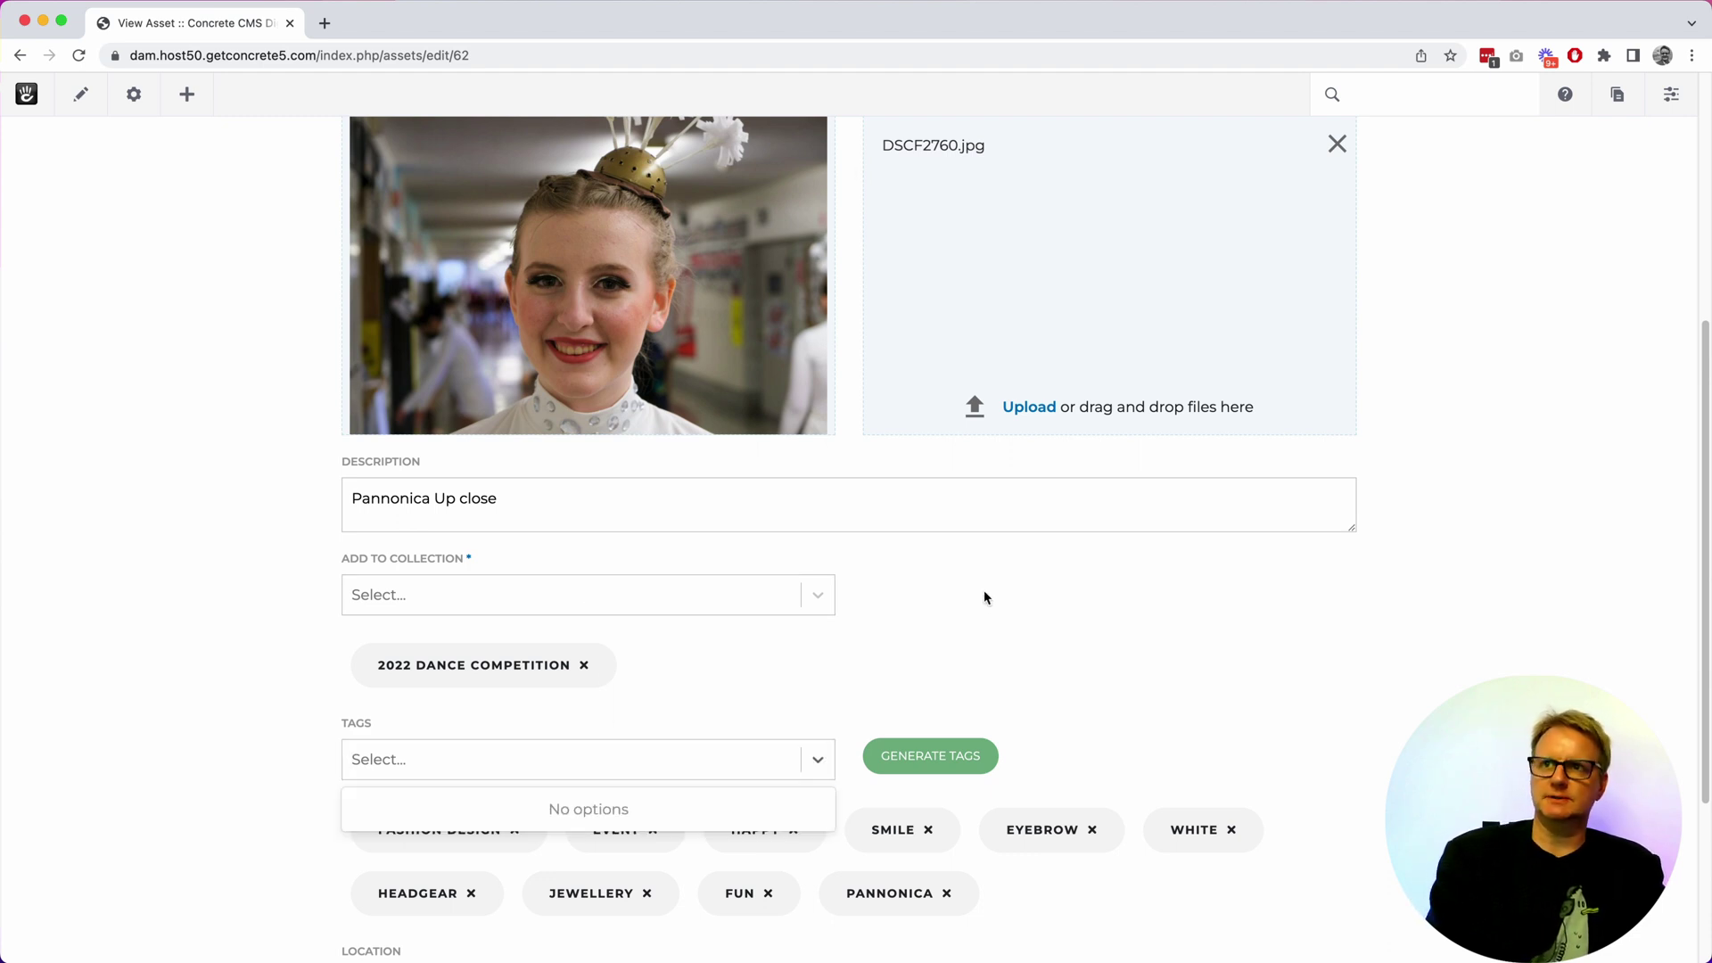
type("flower")
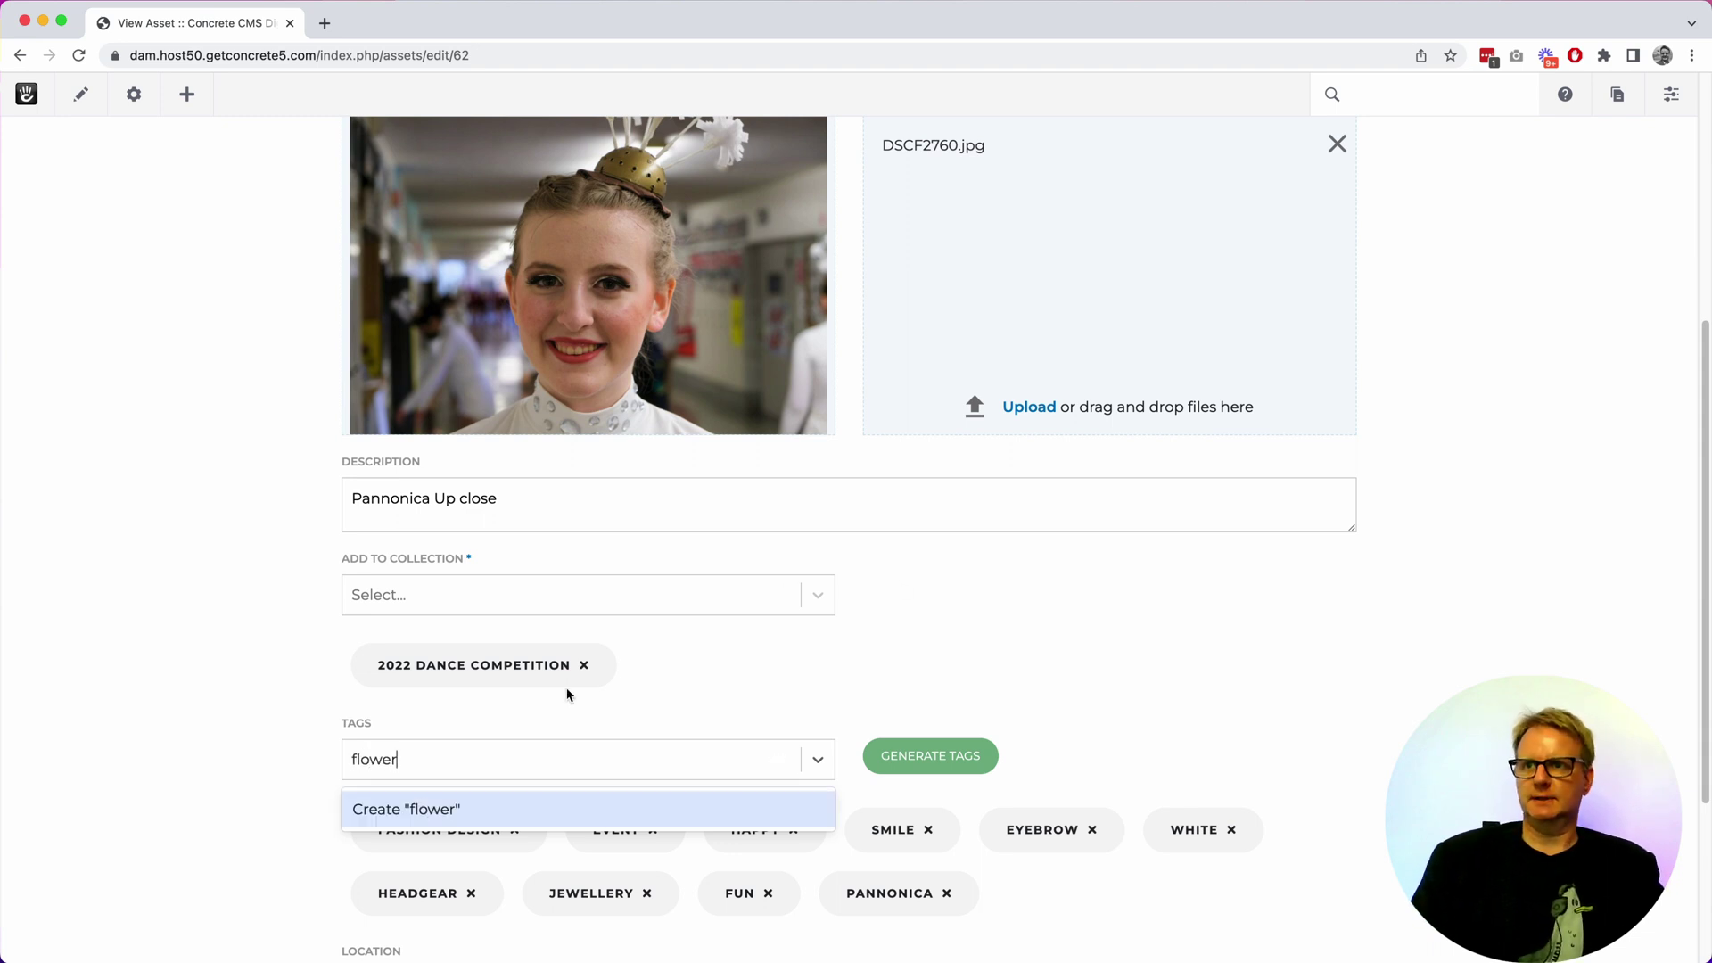
left_click(438, 818)
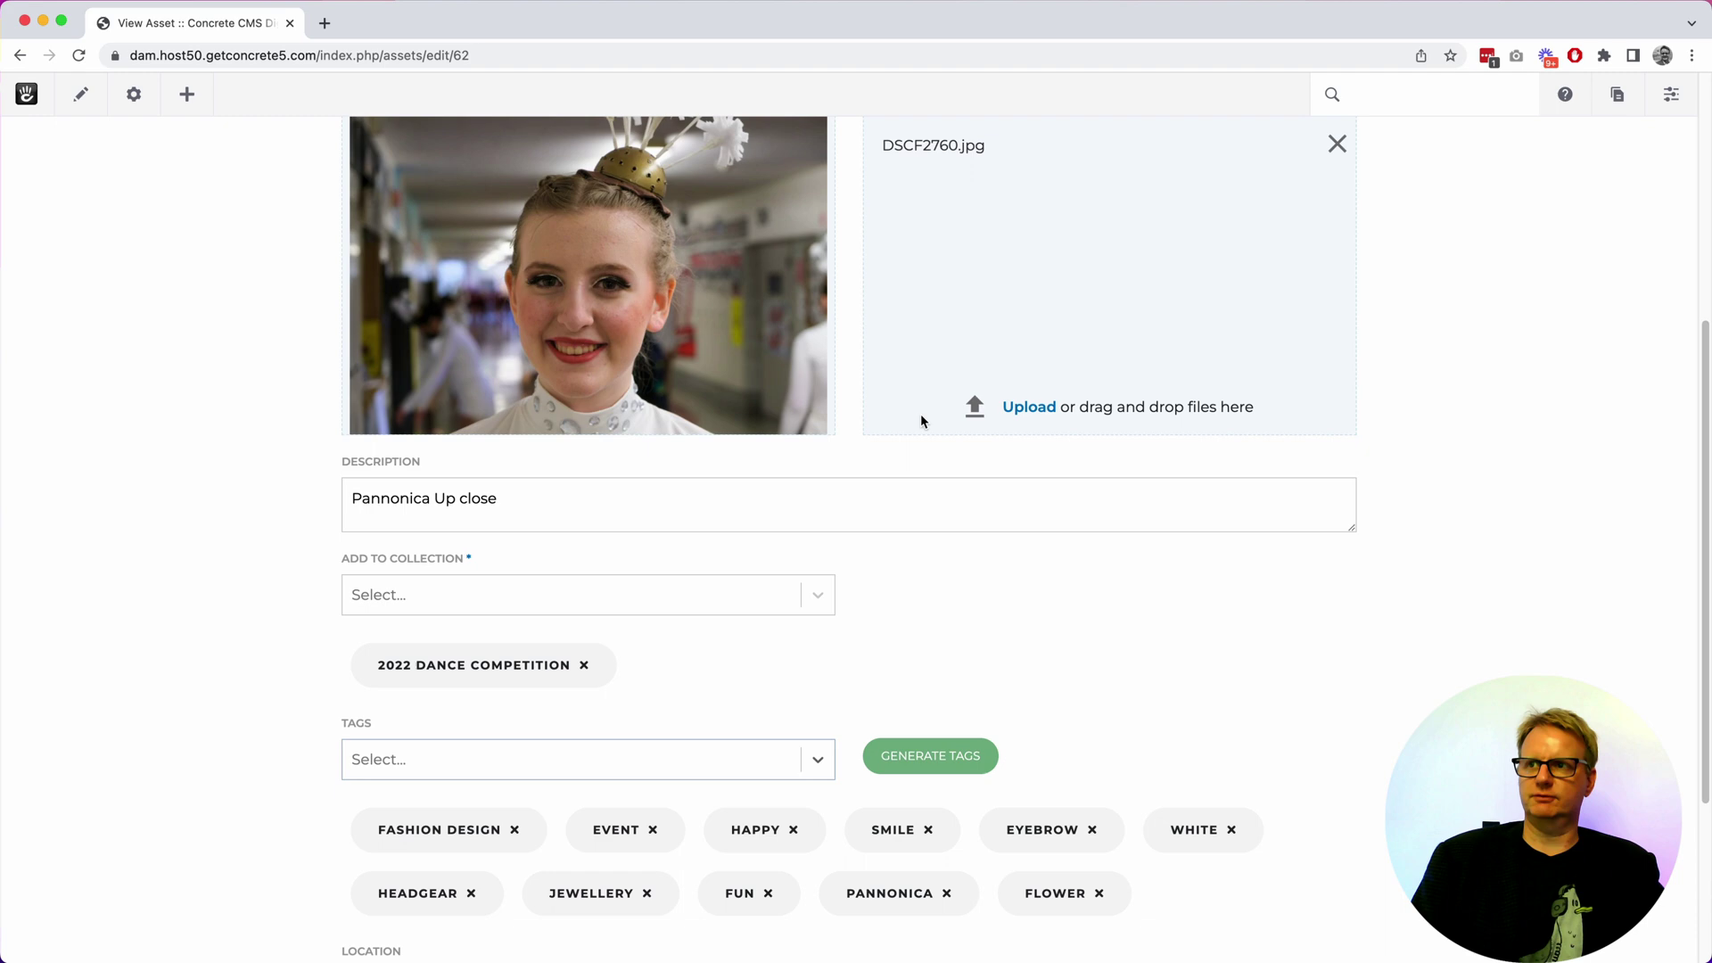
scroll(1185, 776, "down", 5)
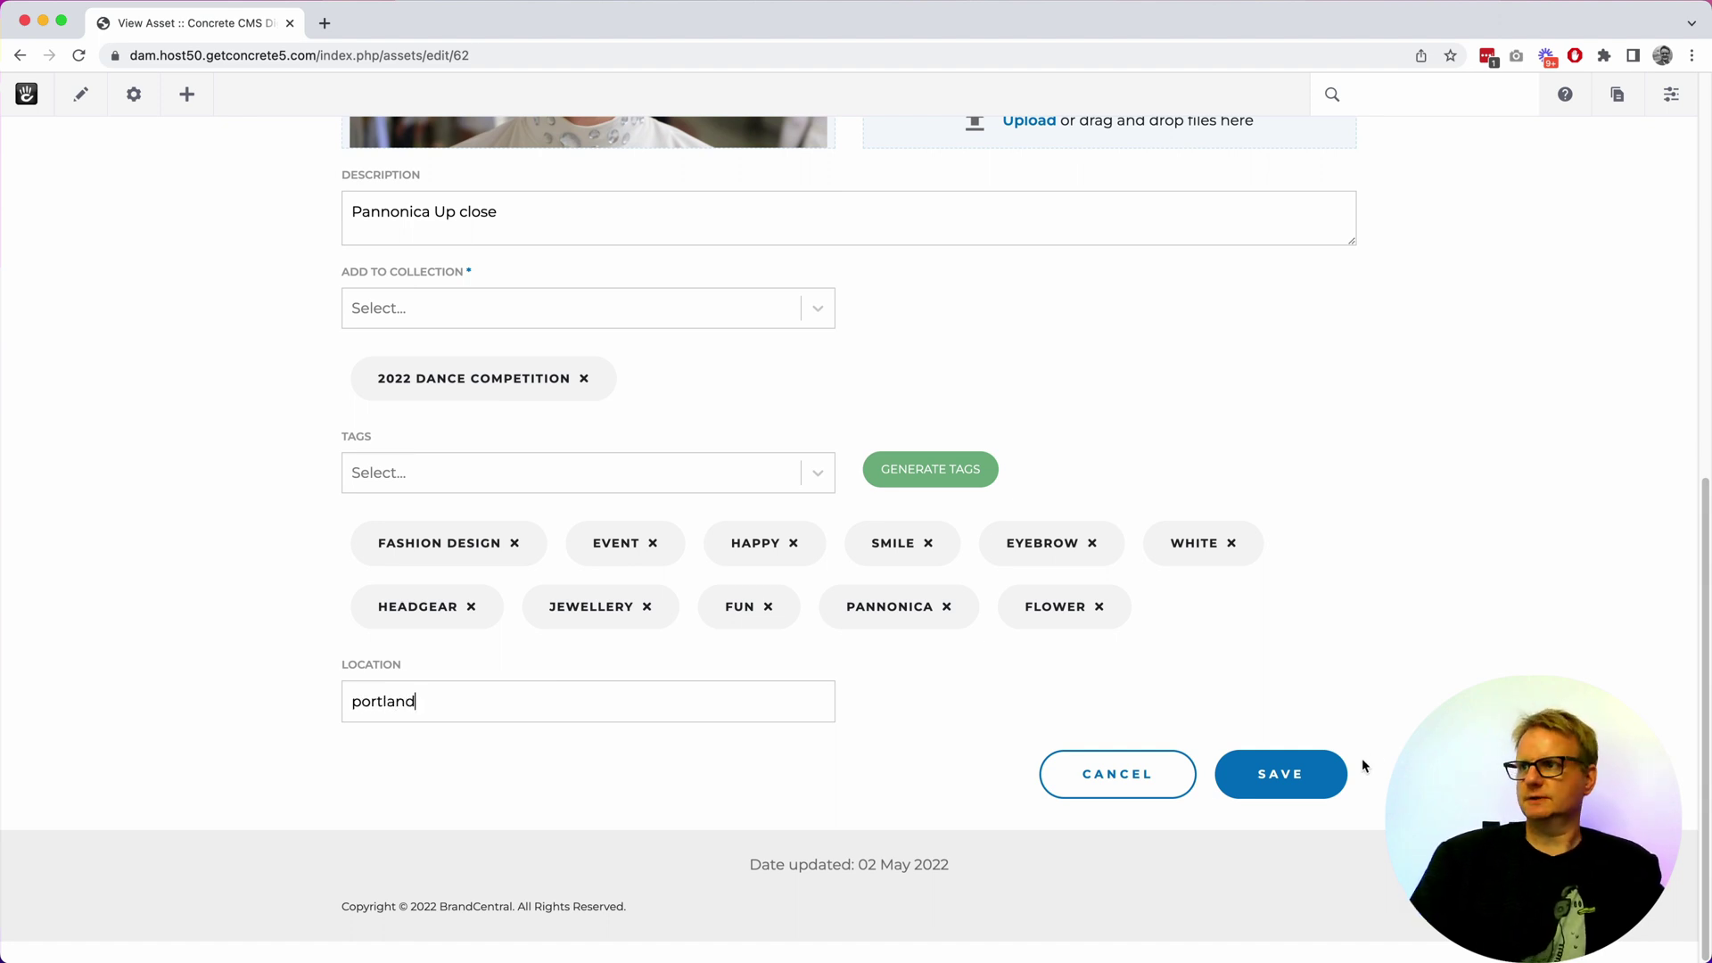
left_click(1284, 796)
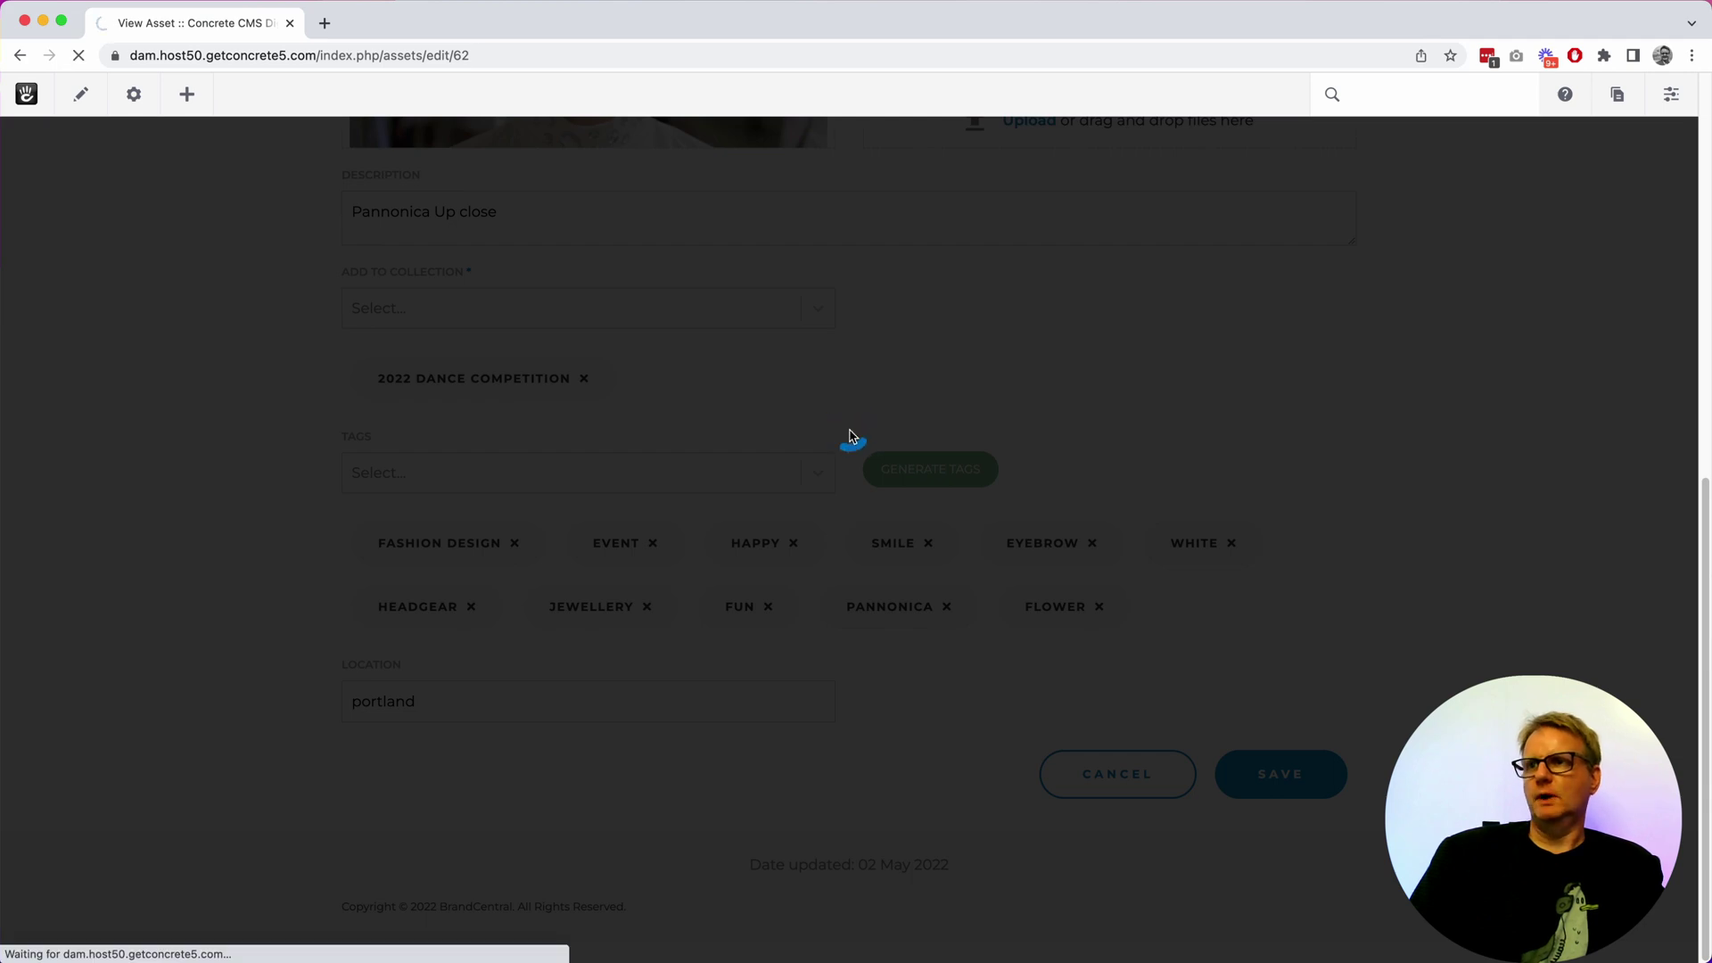
Go from the 2022 Dance Competition collection through DSCF2867.jpg to its 2022 Digital Photography Contest collection
scroll(990, 613, "down", 10)
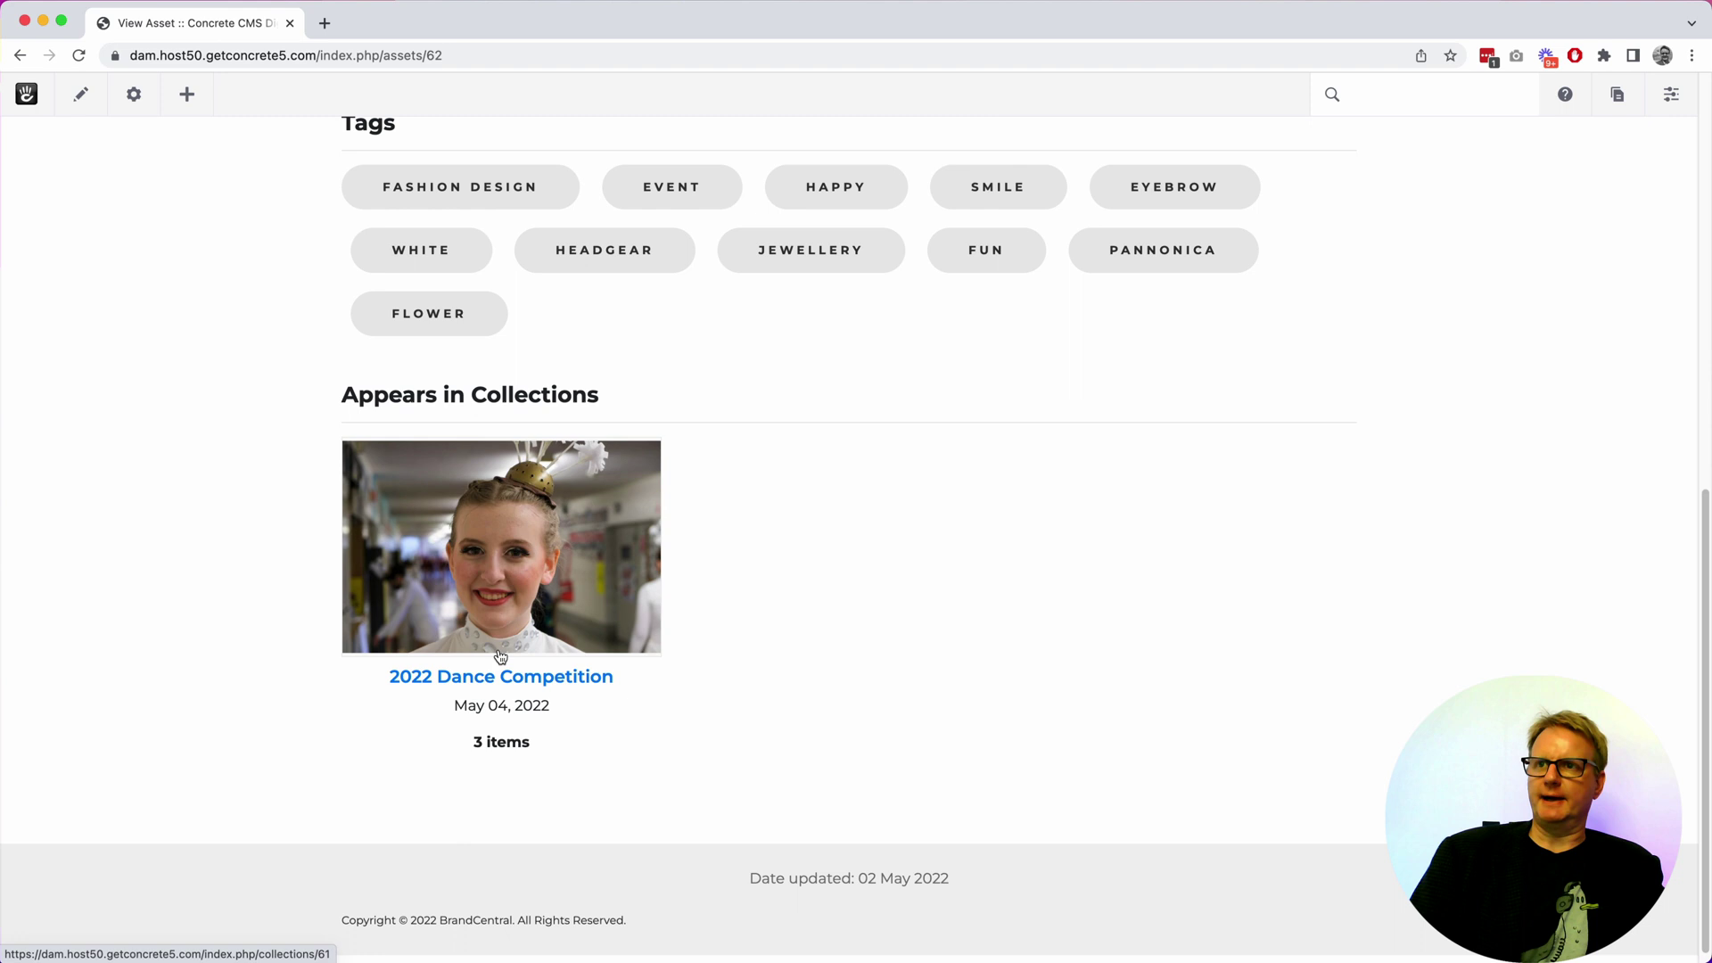
left_click(497, 655)
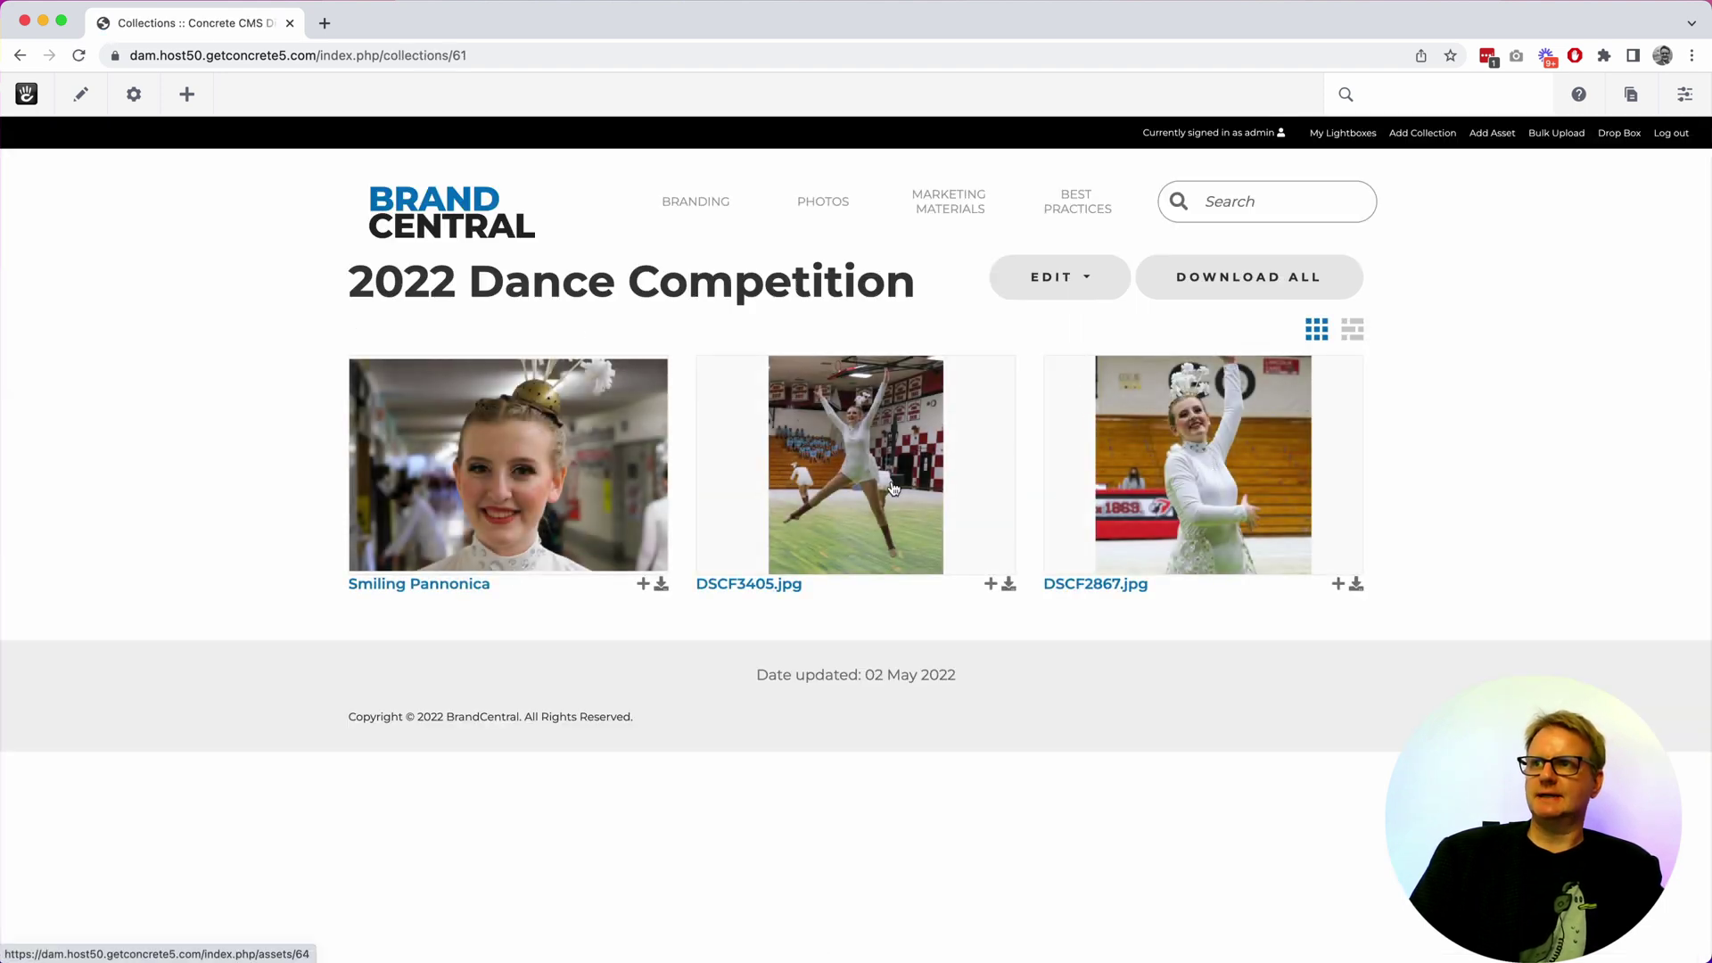
left_click(1162, 488)
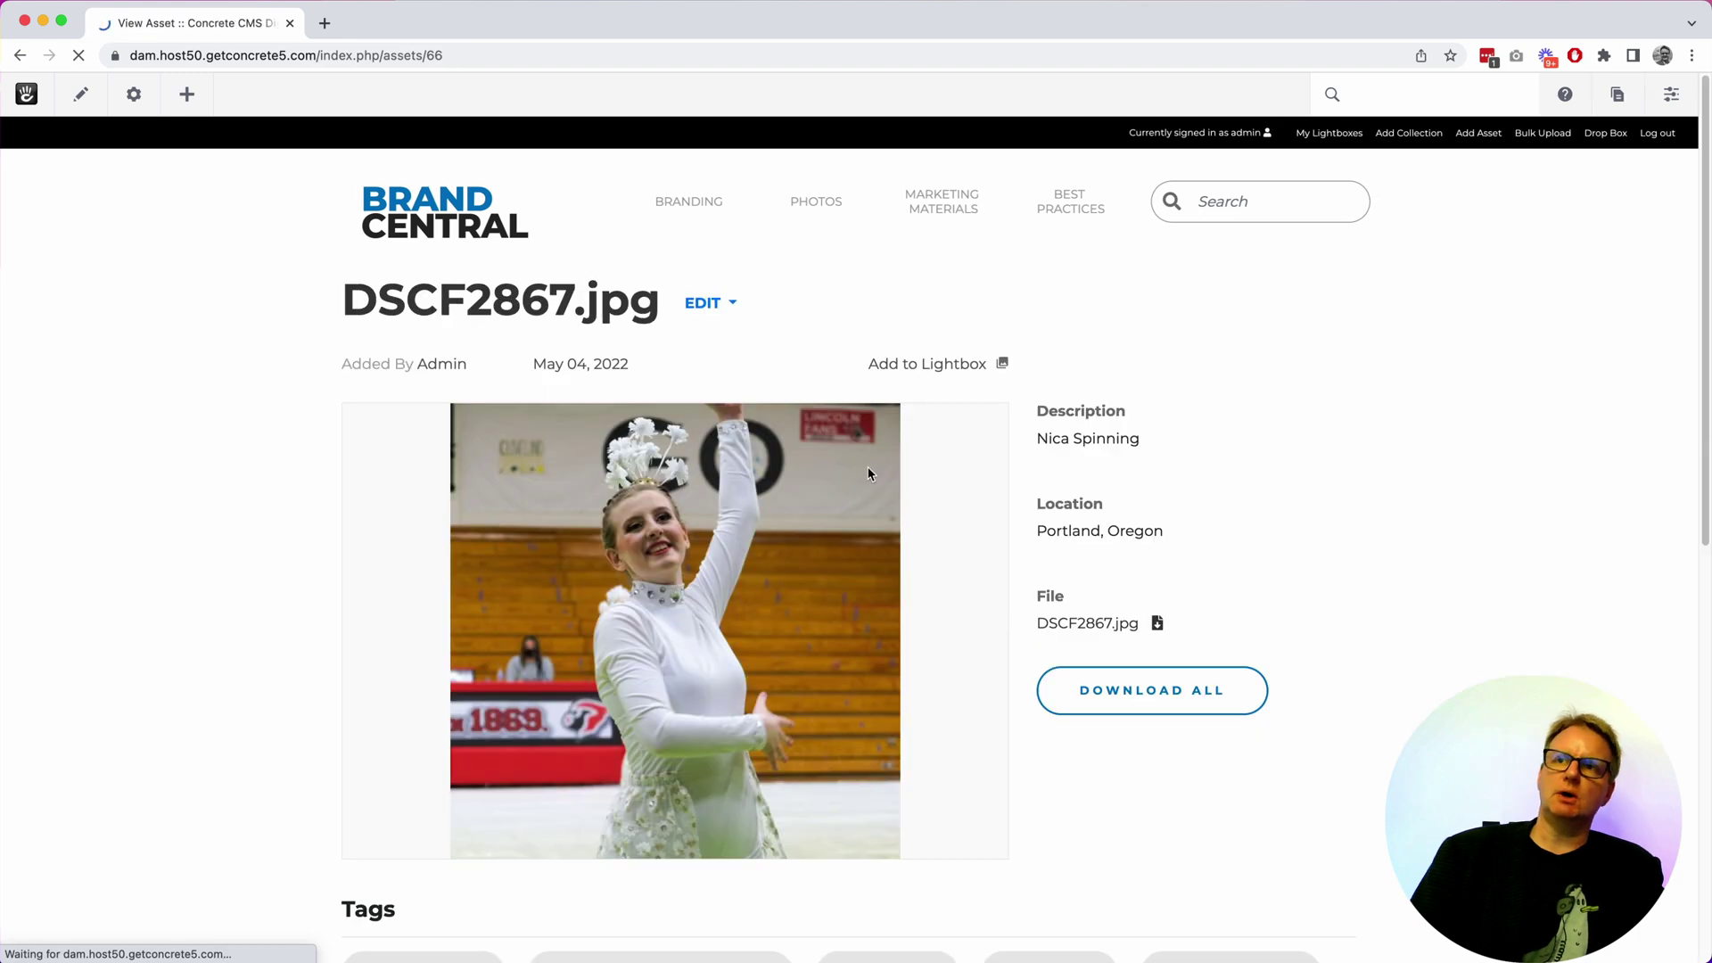
scroll(869, 474, "down", 10)
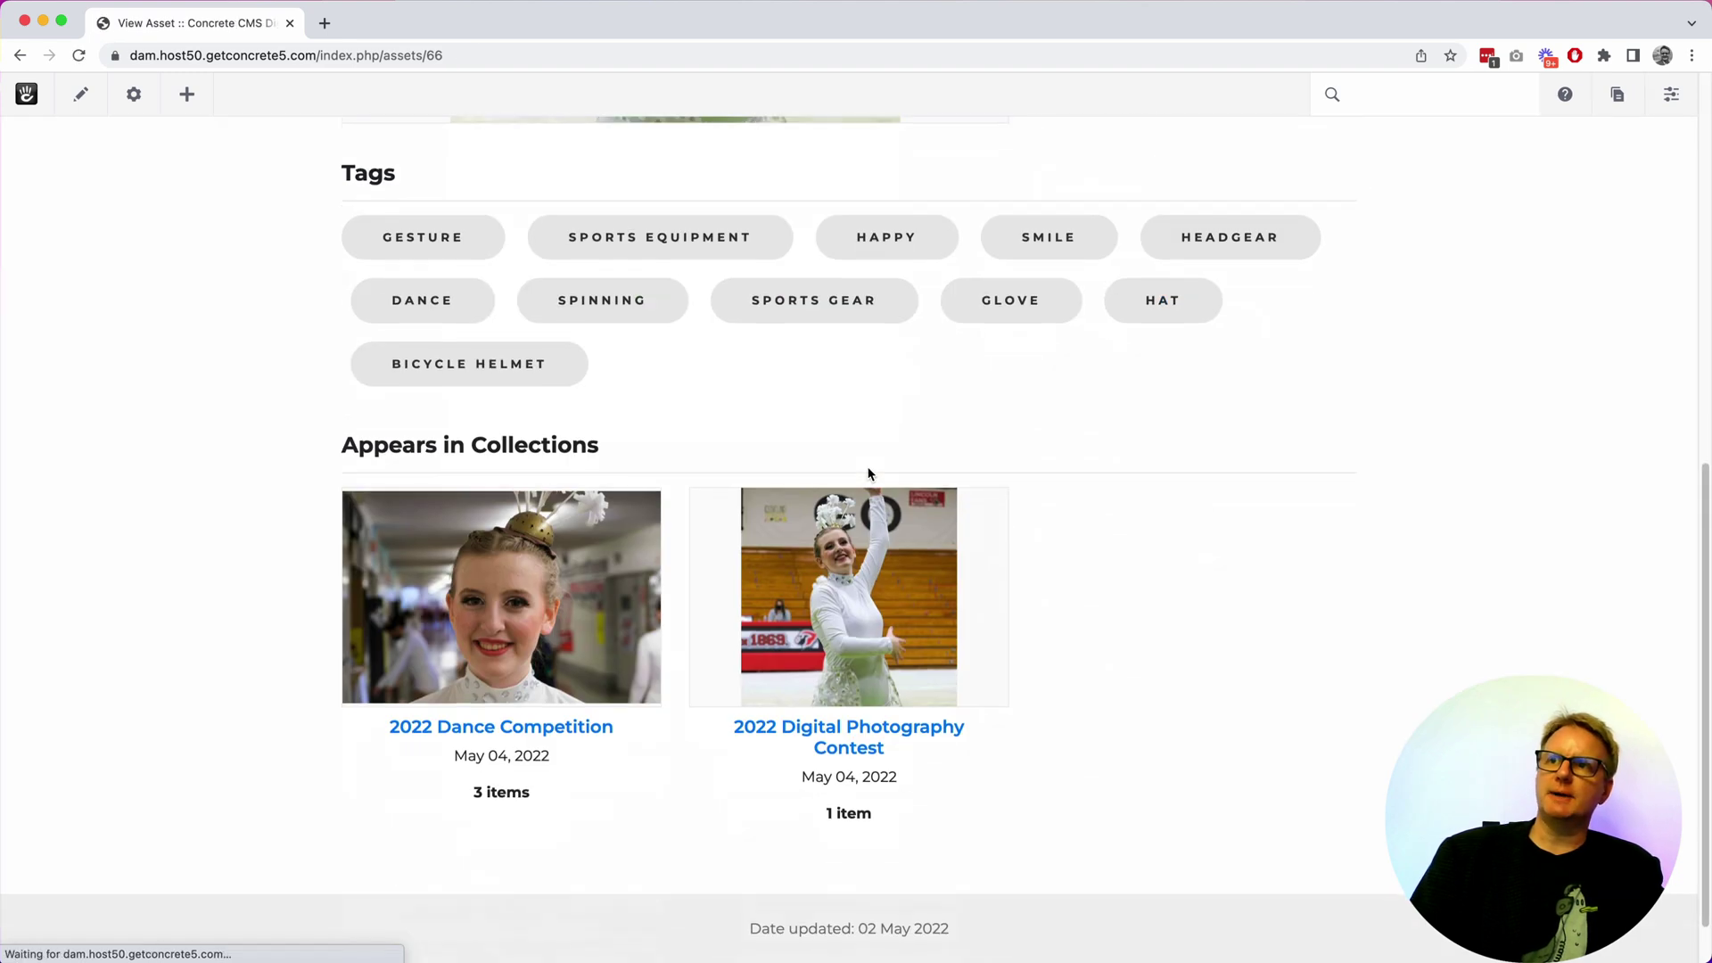
left_click(936, 728)
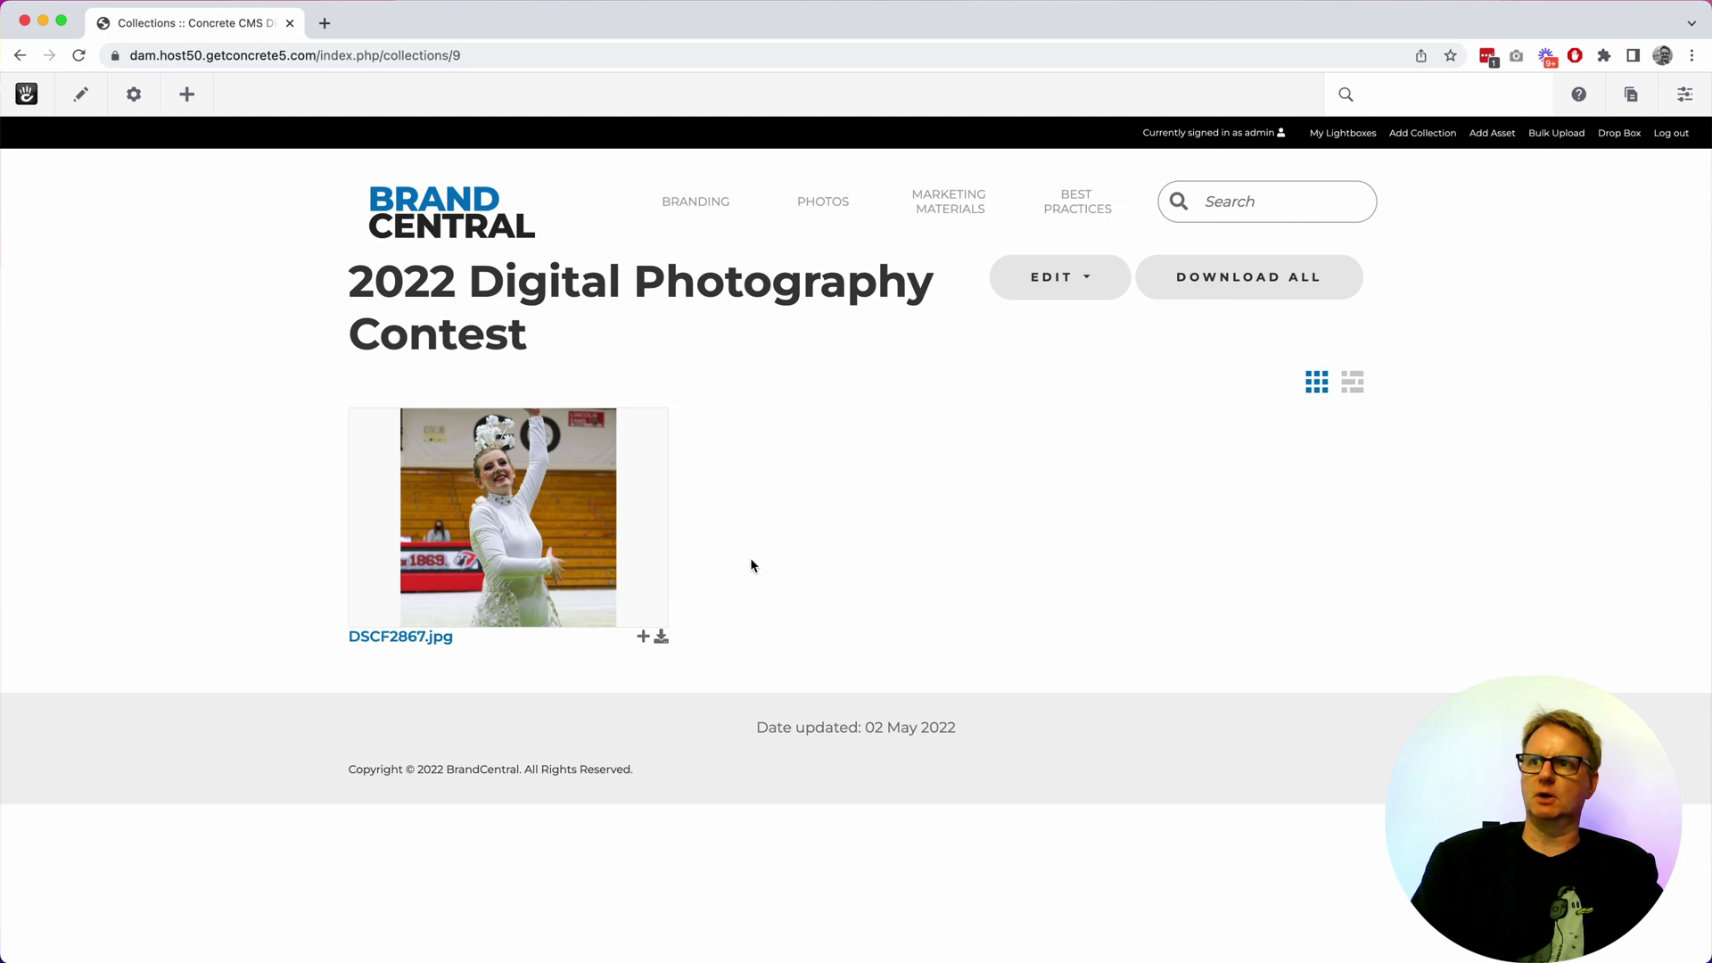
Navigate via Photos to the Branding page and put it into edit mode
left_click(823, 211)
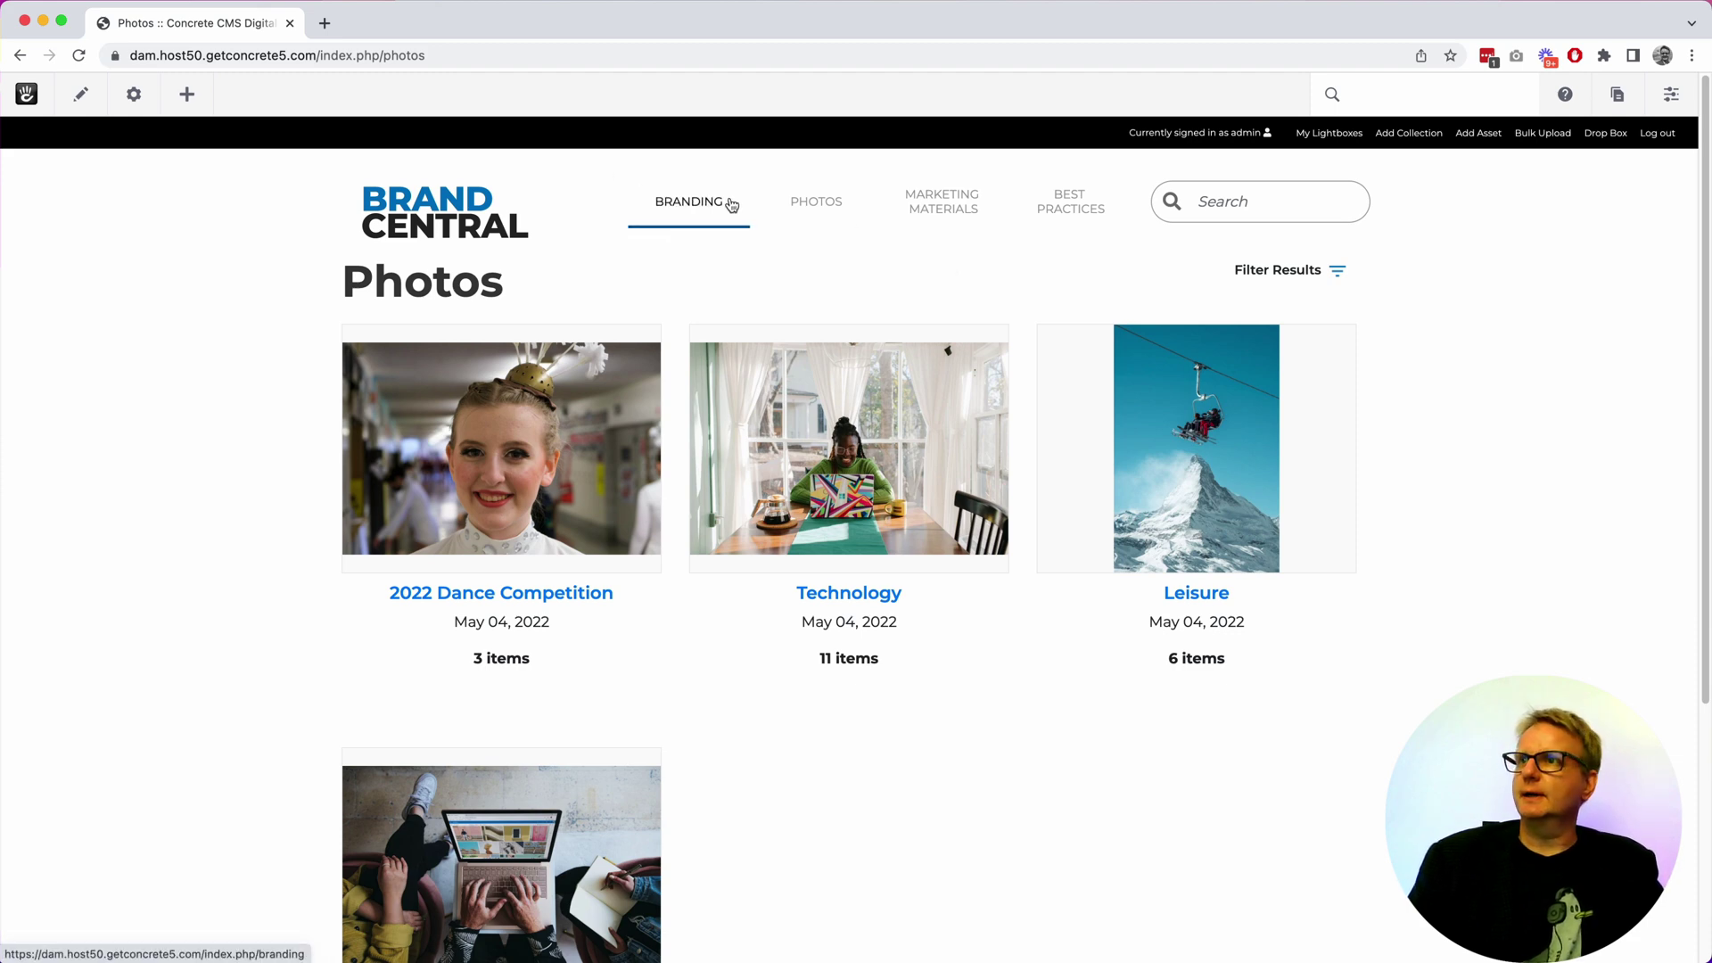
left_click(664, 204)
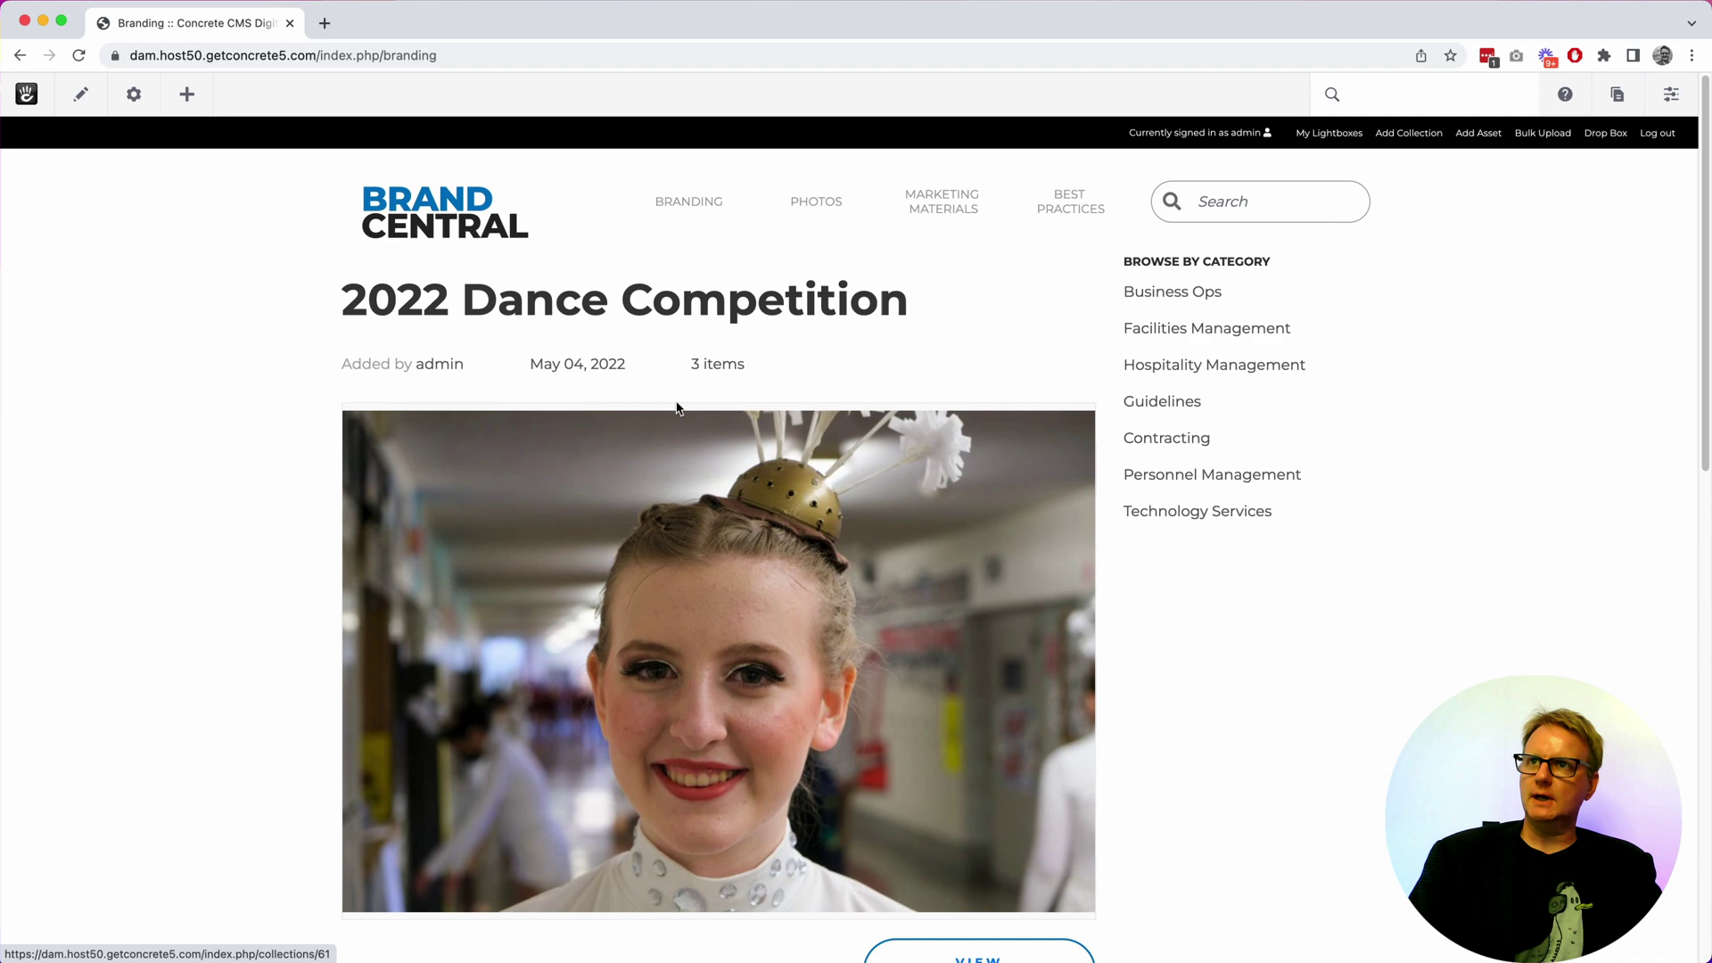
left_click(81, 94)
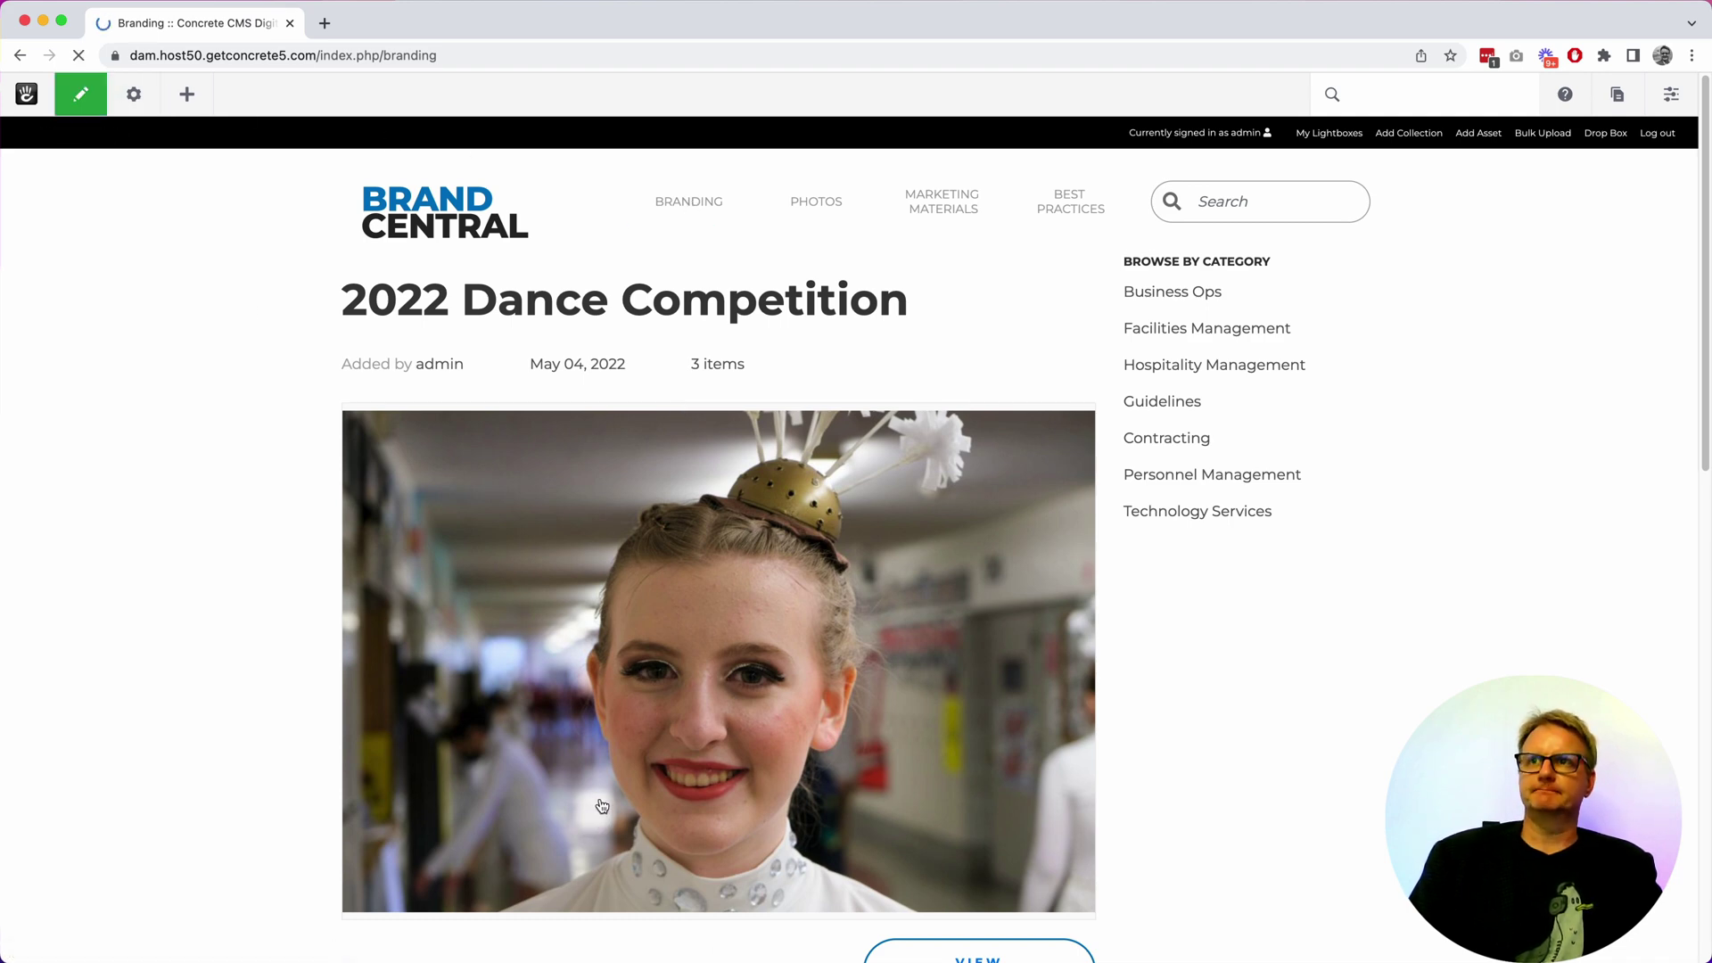
Drop a Content block at the top and fill it with several 'asdf' placeholder paragraphs
left_click(186, 94)
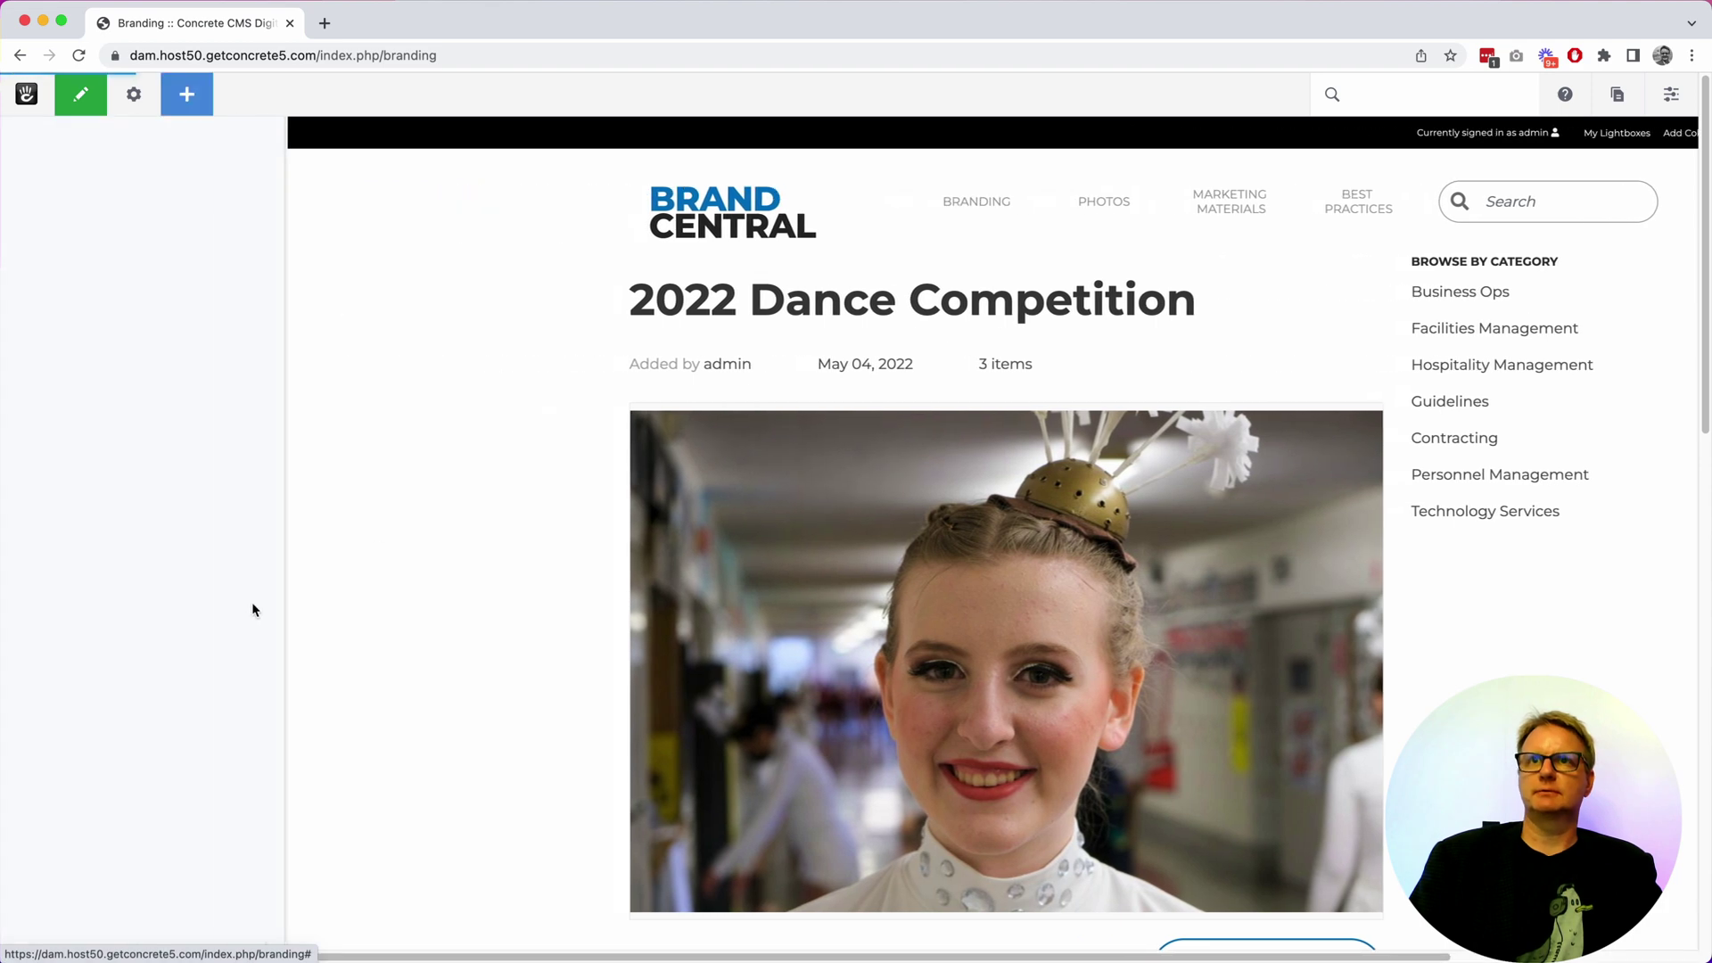
left_click_drag(26, 371, 761, 283)
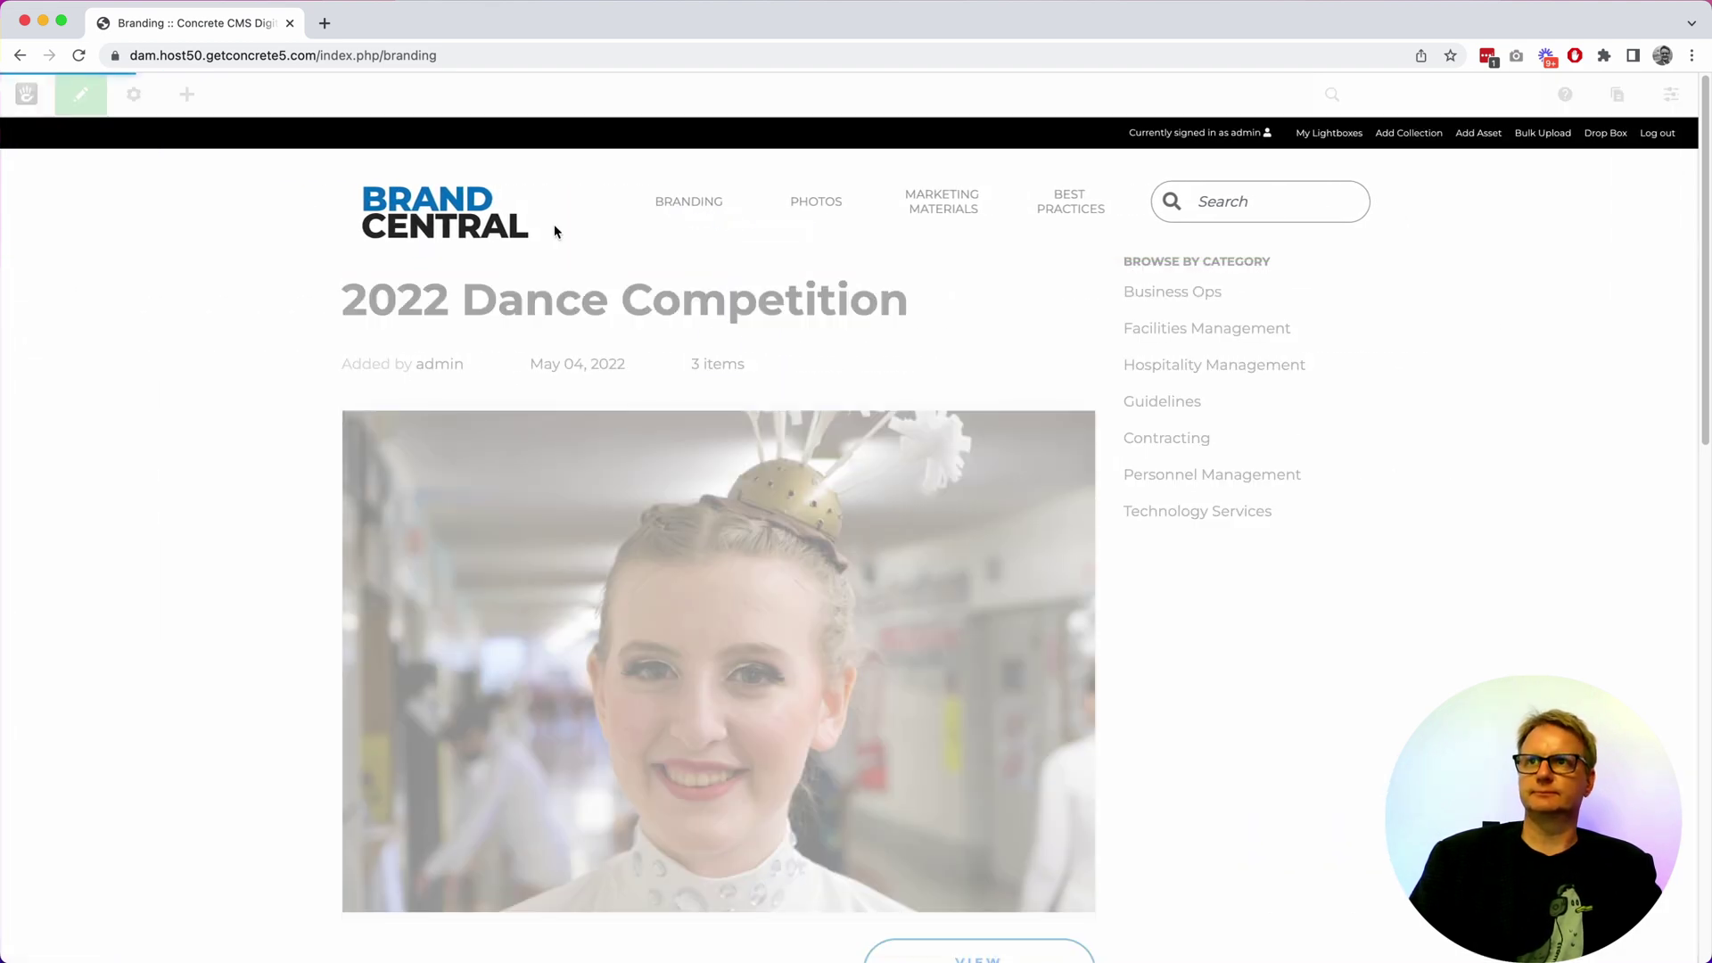
type("asdfasdfasdfsadf")
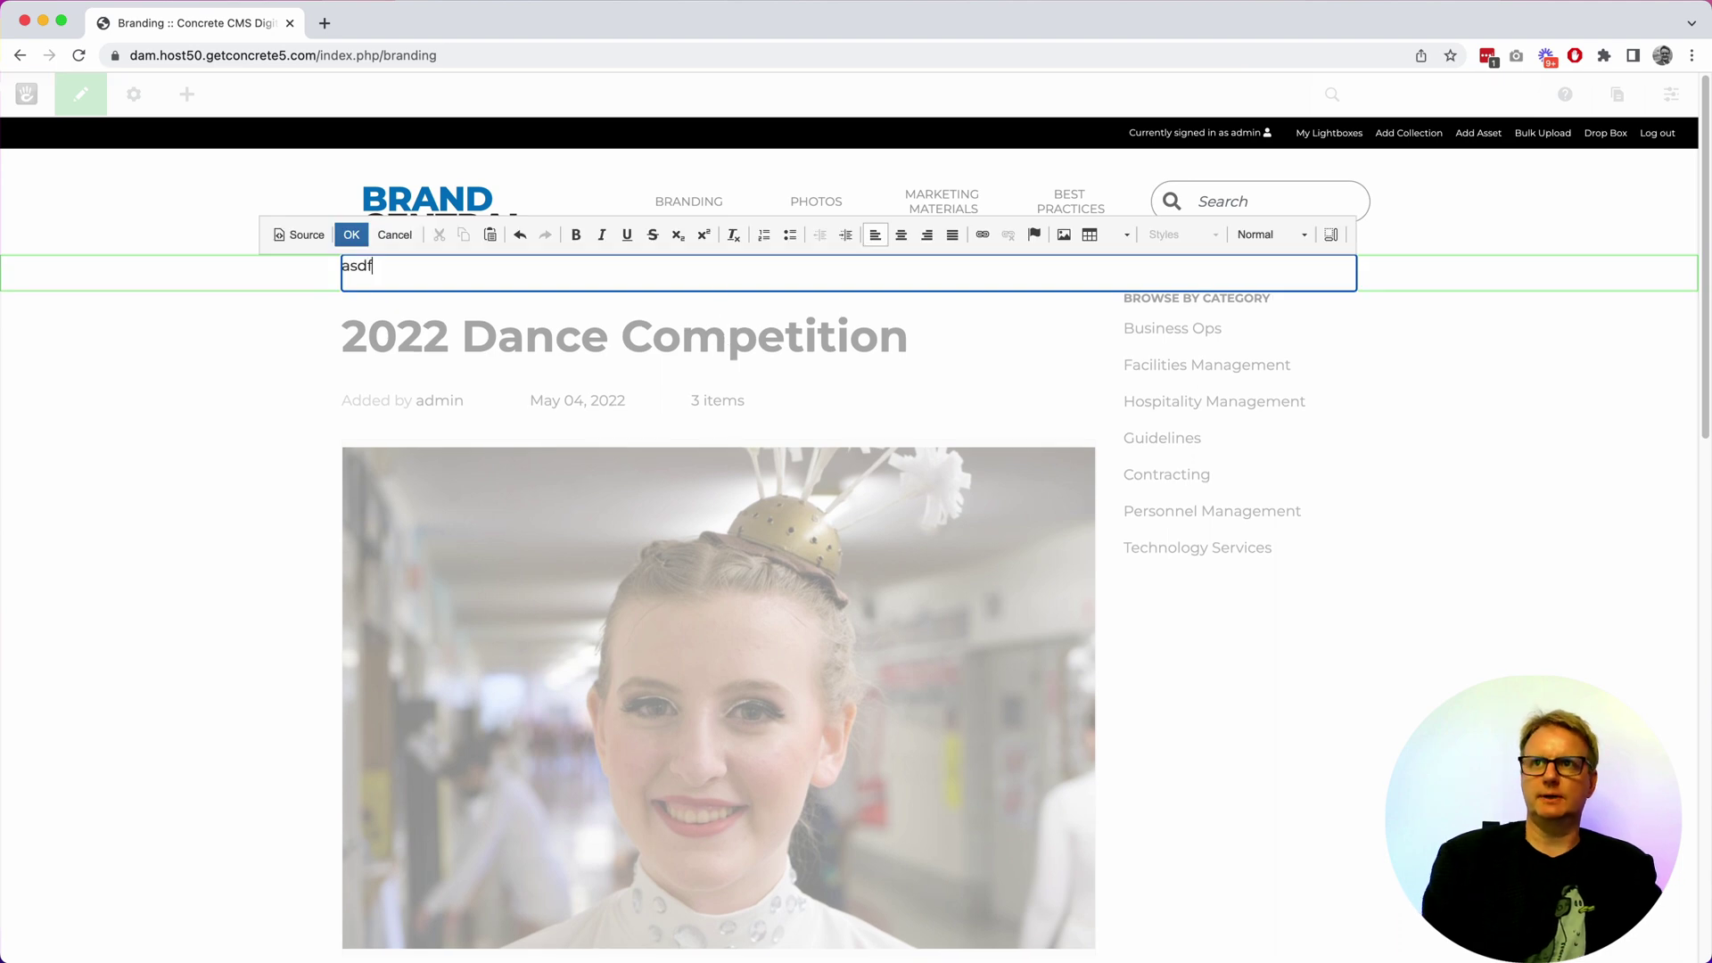
key("Return")
type("sadf")
key("Return")
type("sdaf")
key("Return")
type("sdaf")
key("Return")
type("sadf")
key("Return")
type("sadfsdafadsfsad")
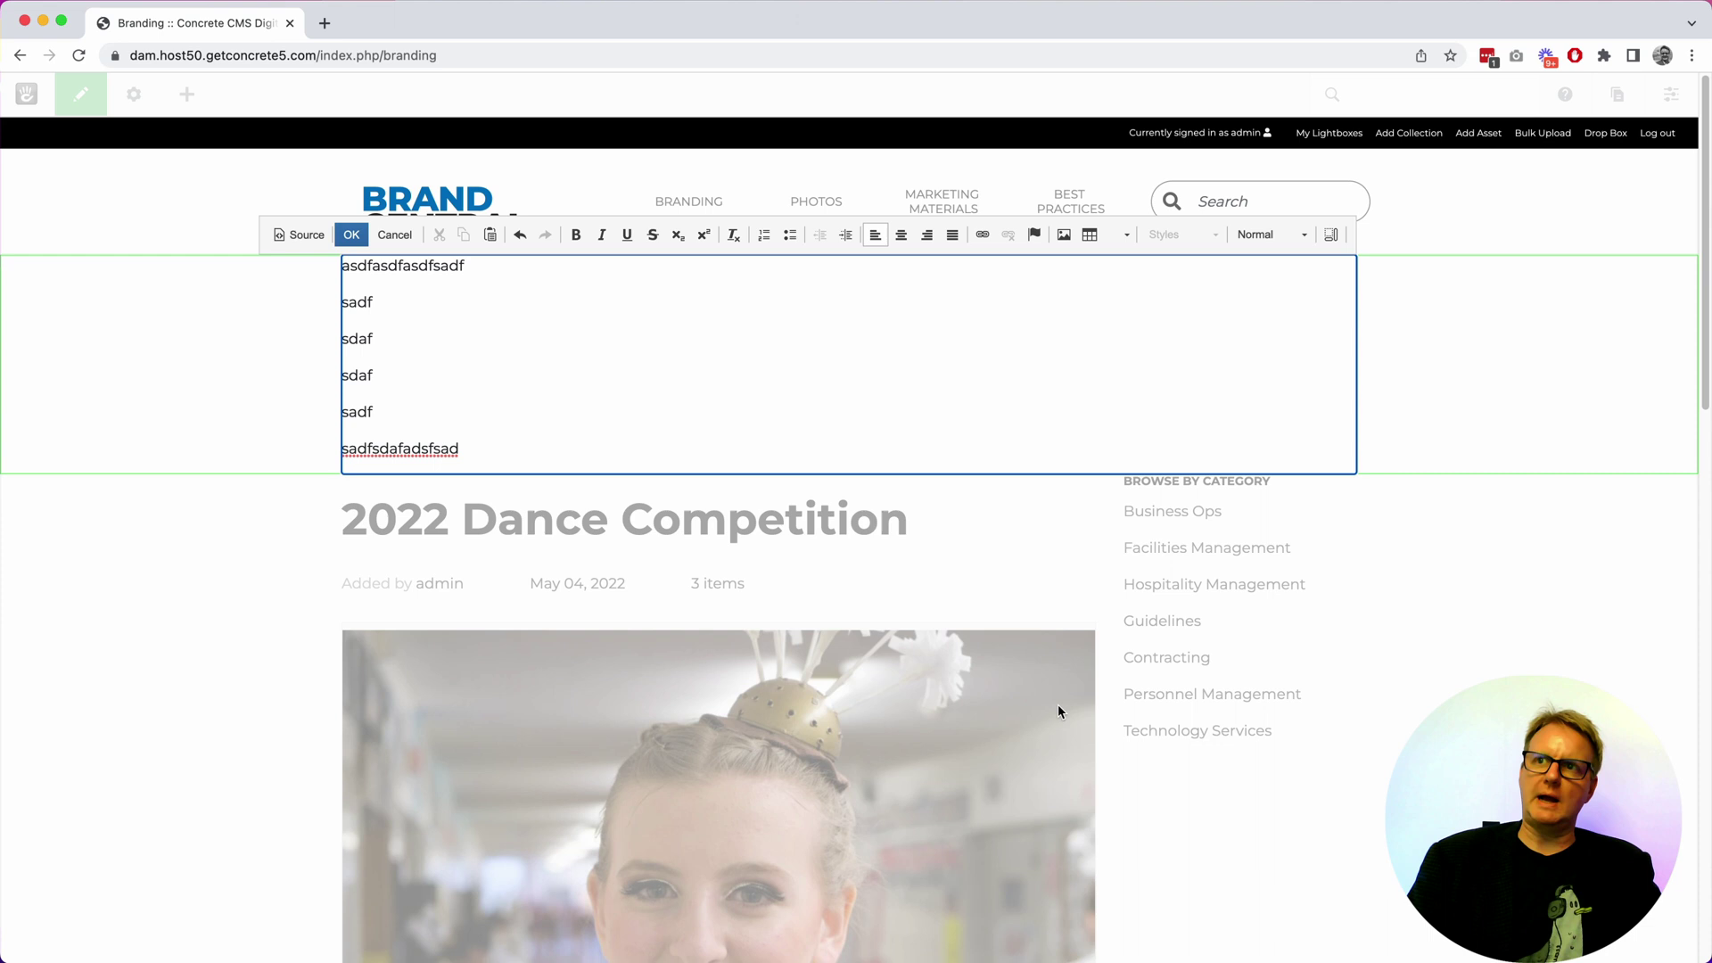
left_click(356, 236)
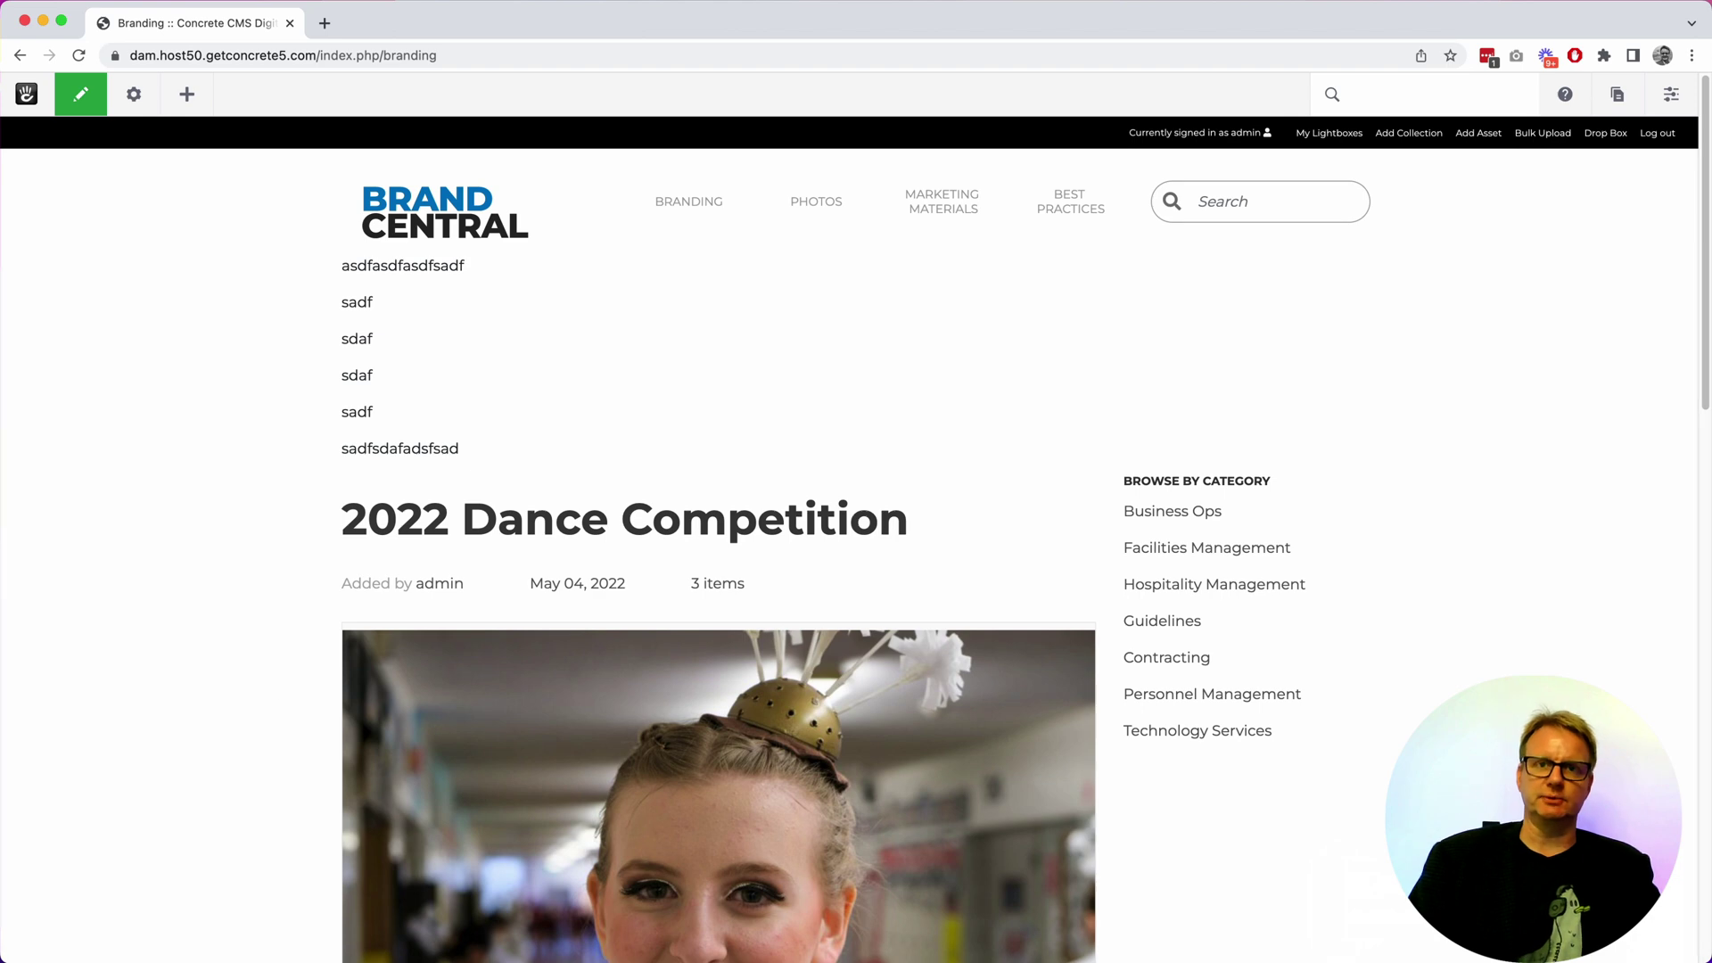
Open and close the sitemap panel to look over the site's pages
scroll(51, 920, "down", 5)
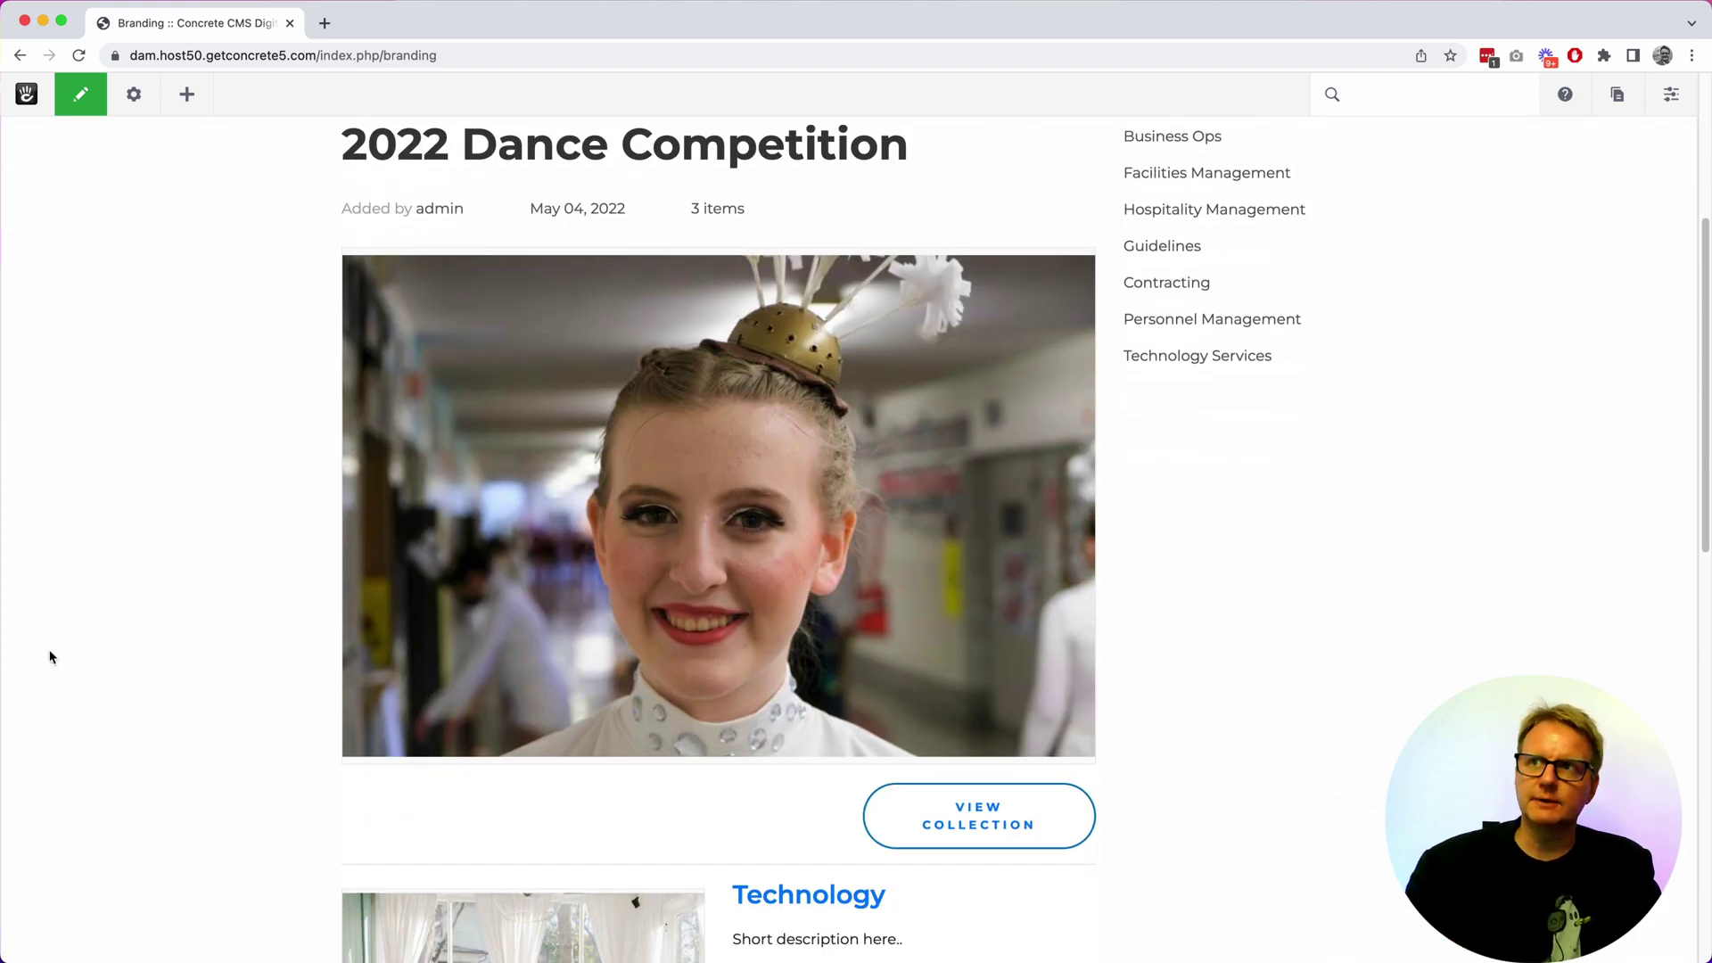
left_click(1619, 114)
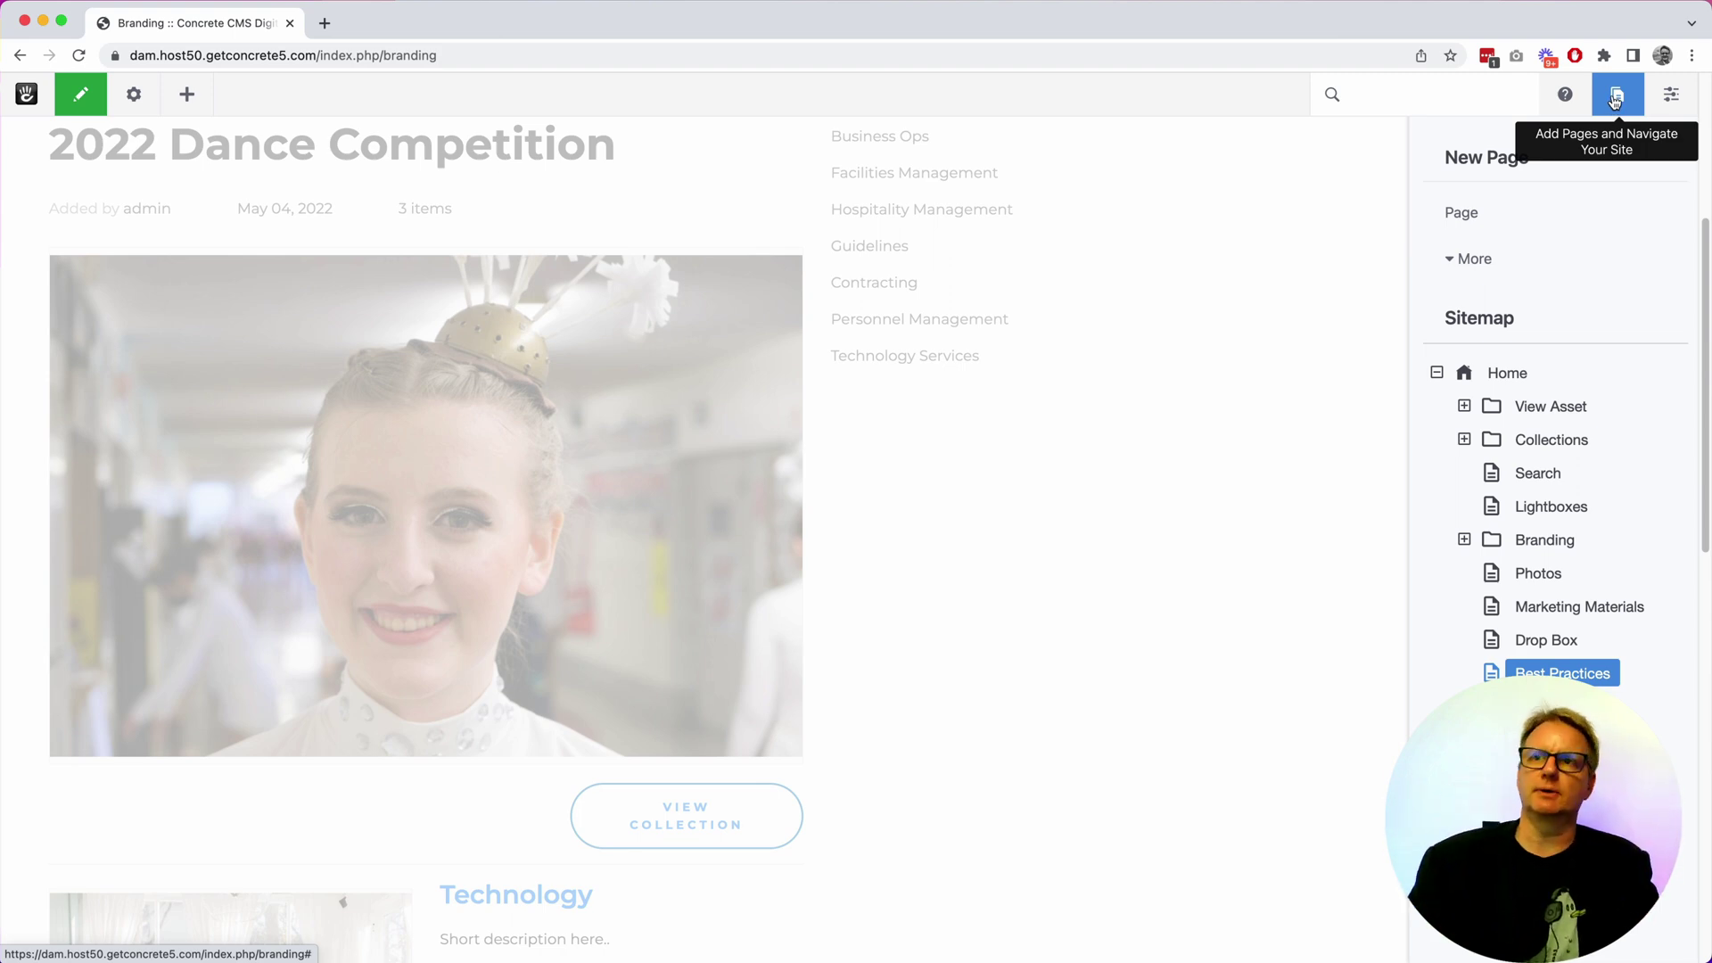
left_click(1616, 101)
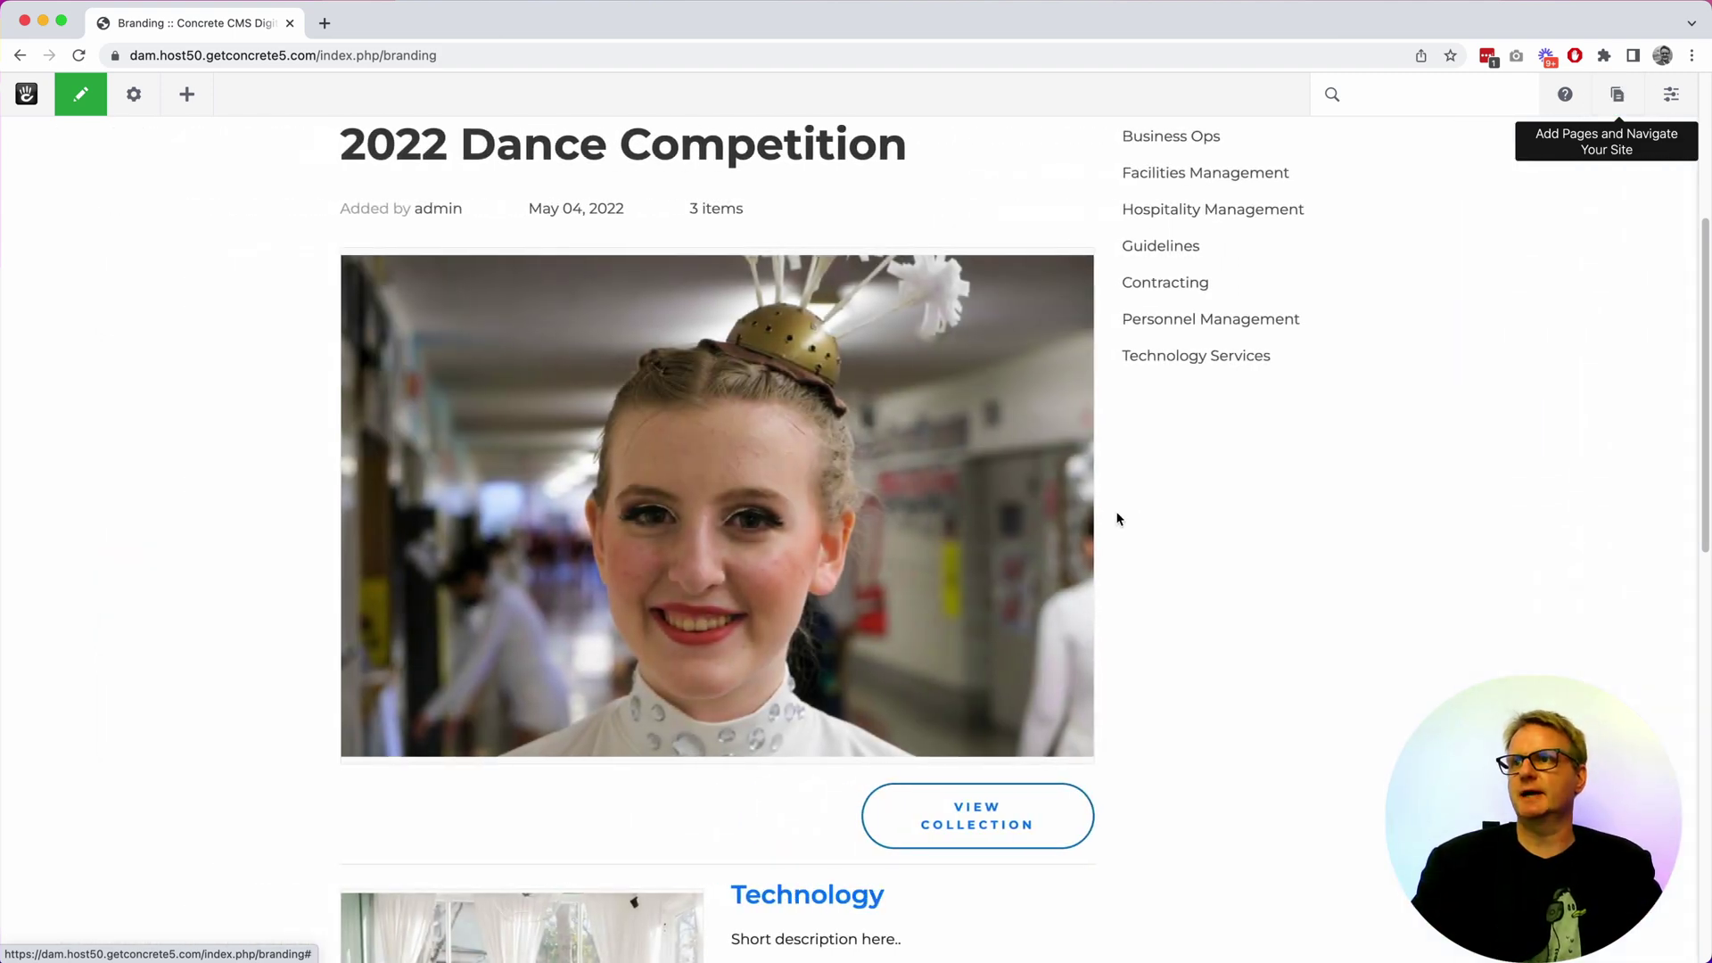
scroll(902, 738, "down", 3)
scroll(902, 737, "up", 5)
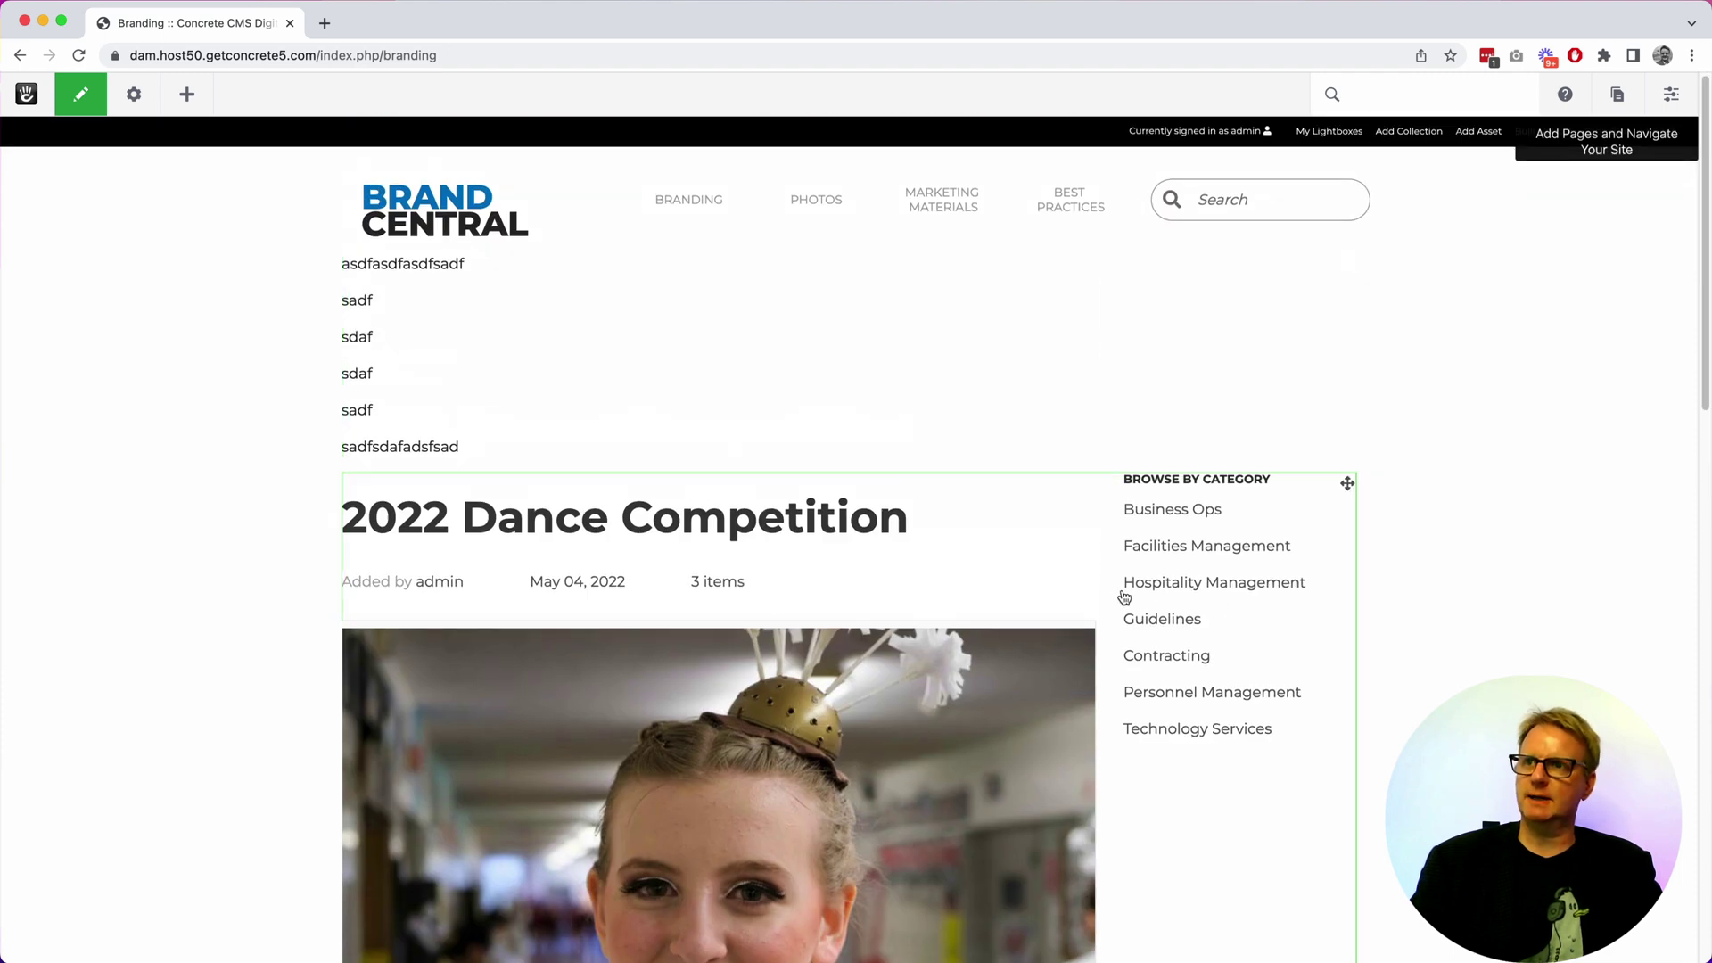
Remove the duplicate Silo filter from the collections listing block and close its settings
left_click(939, 556)
left_click(942, 575)
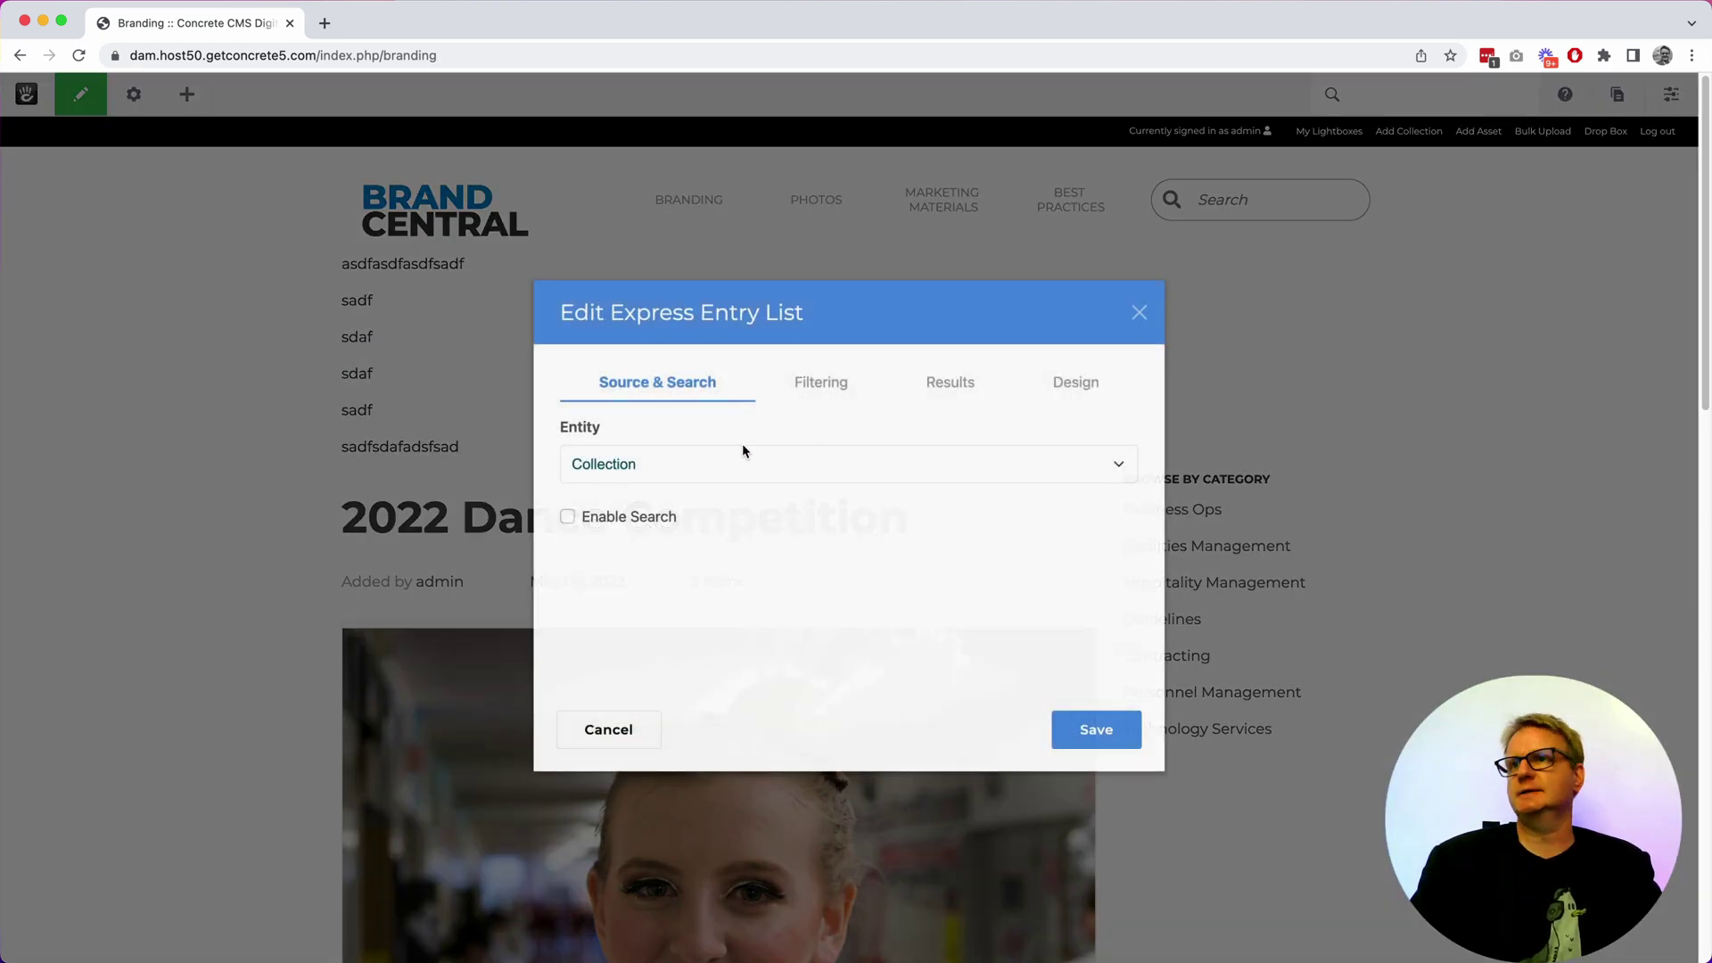
left_click(821, 383)
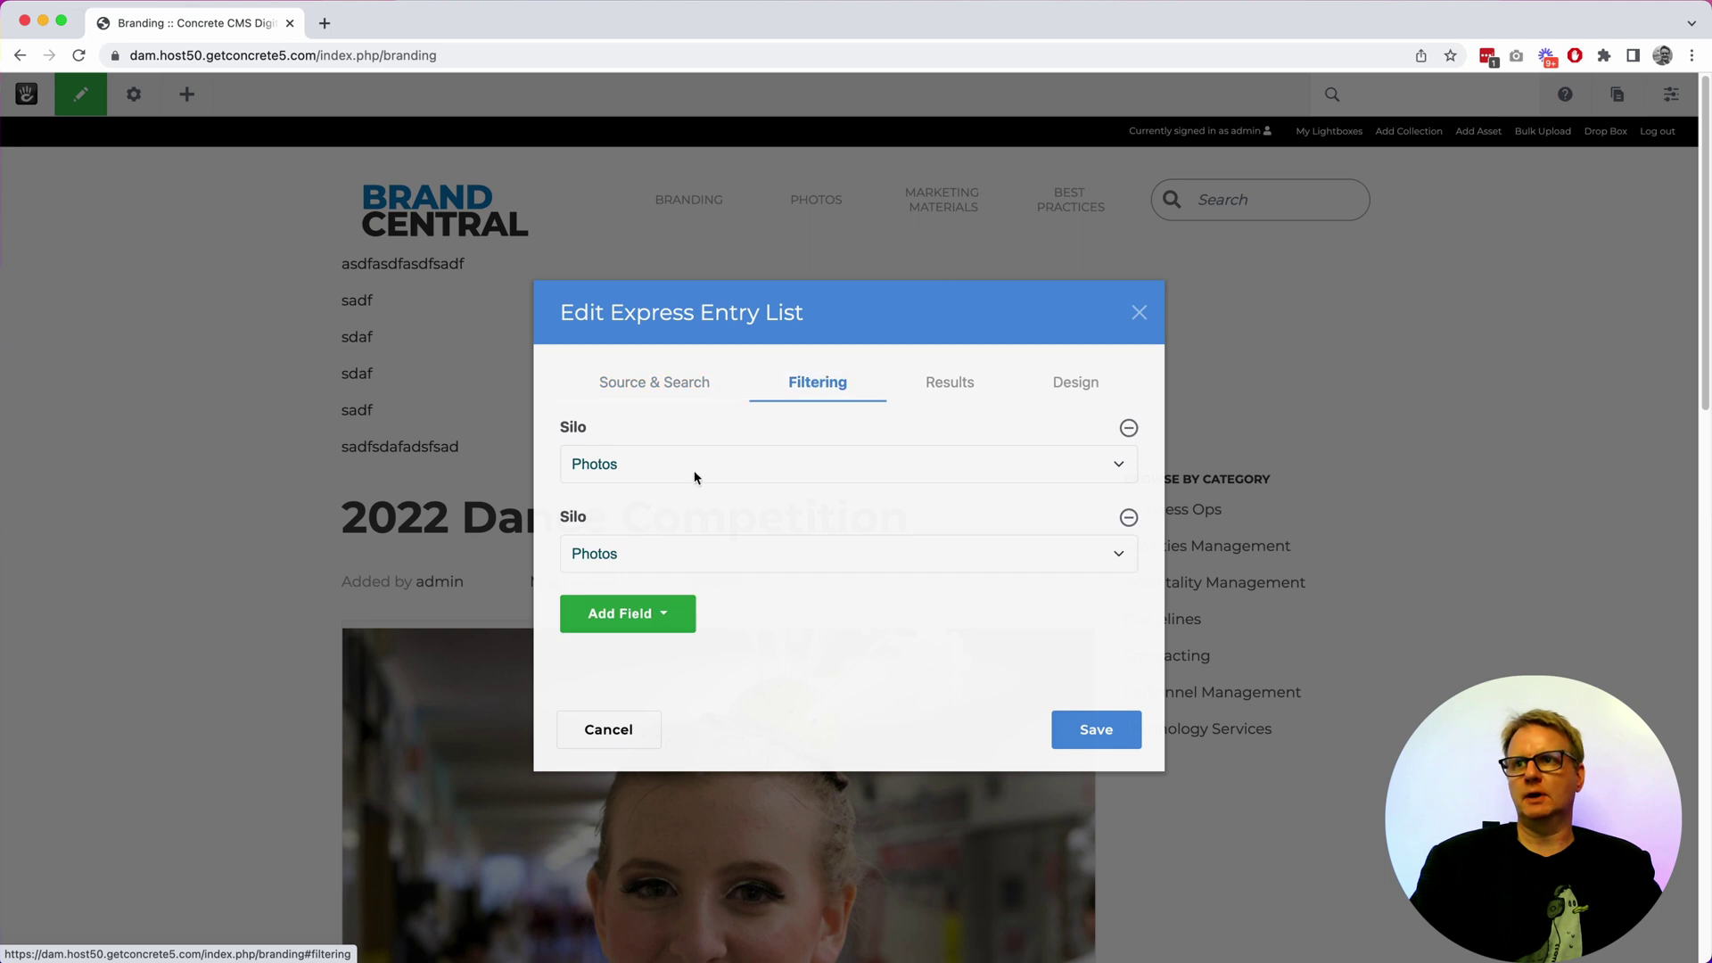
left_click(1128, 517)
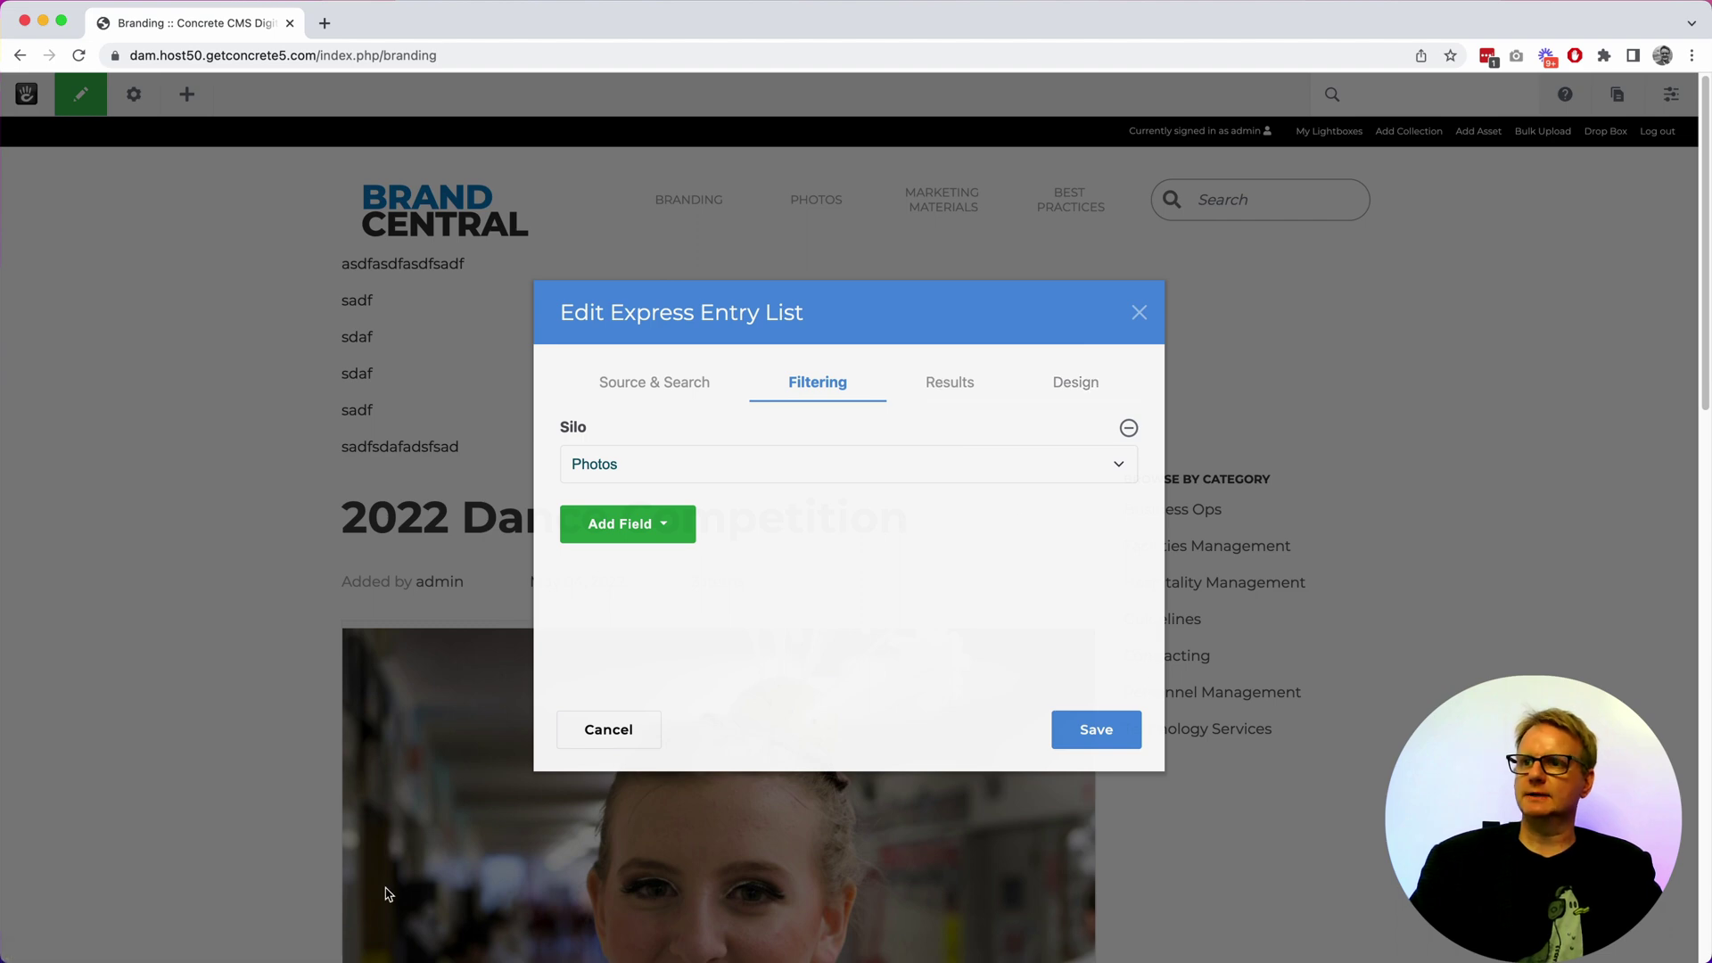
left_click(1139, 312)
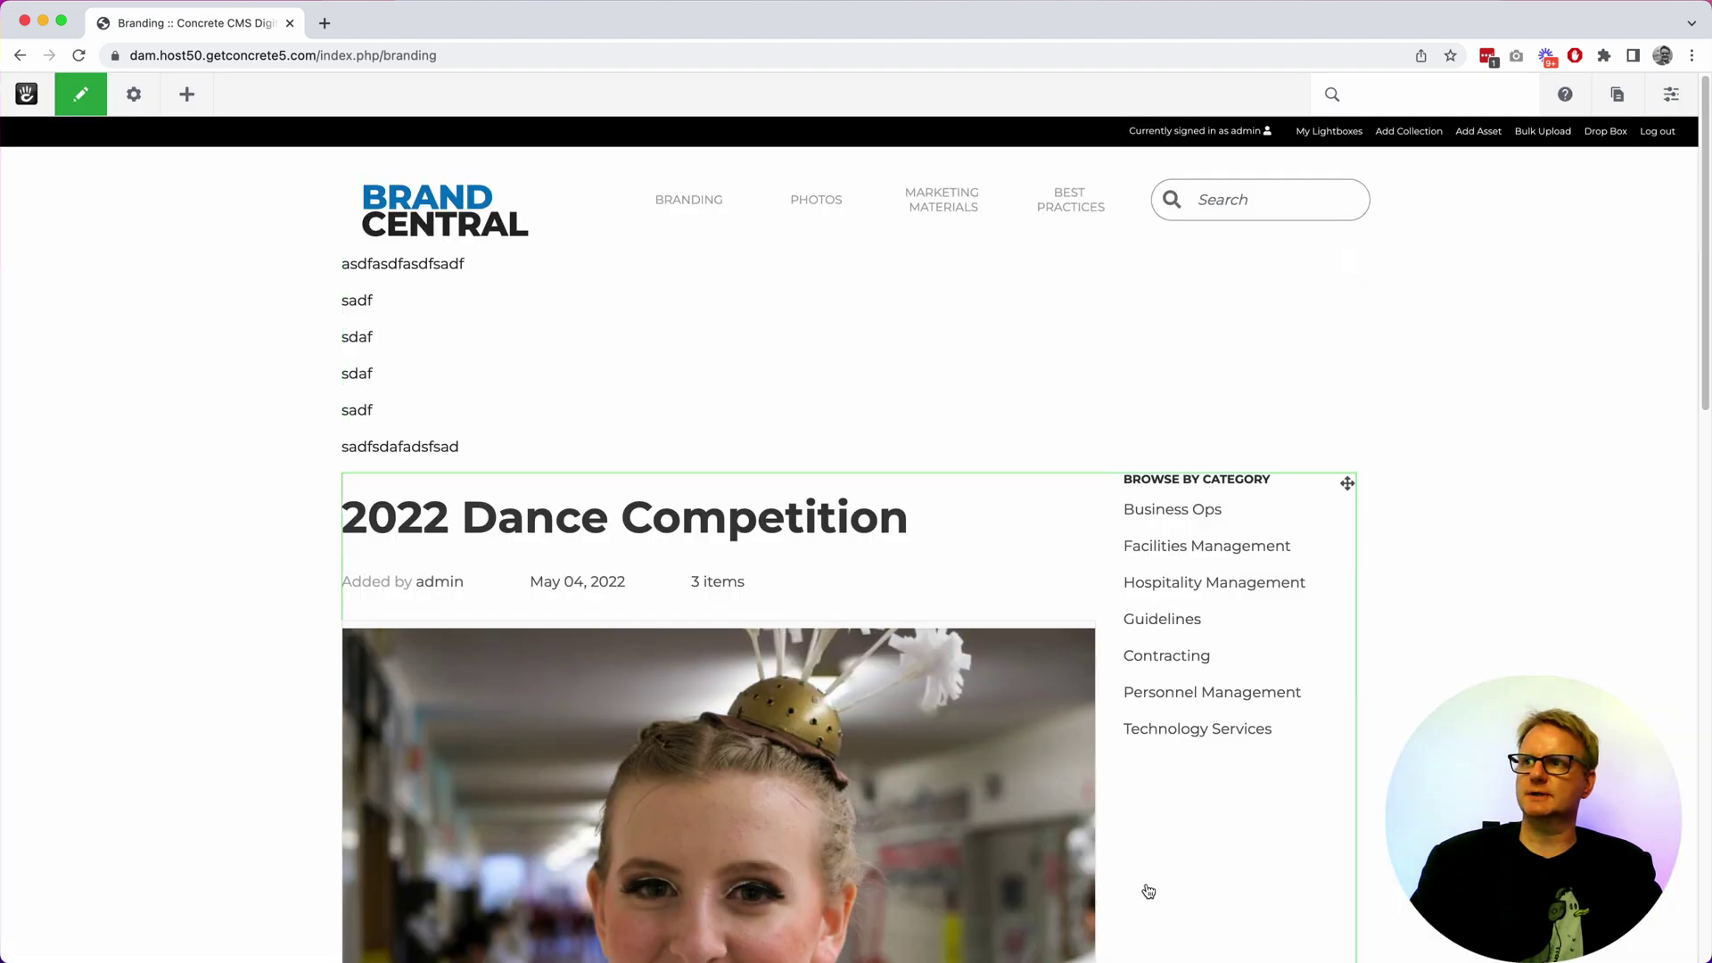
Exit page edit mode and go to the Bulk Upload page
scroll(955, 753, "down", 5)
scroll(1061, 808, "down", 3)
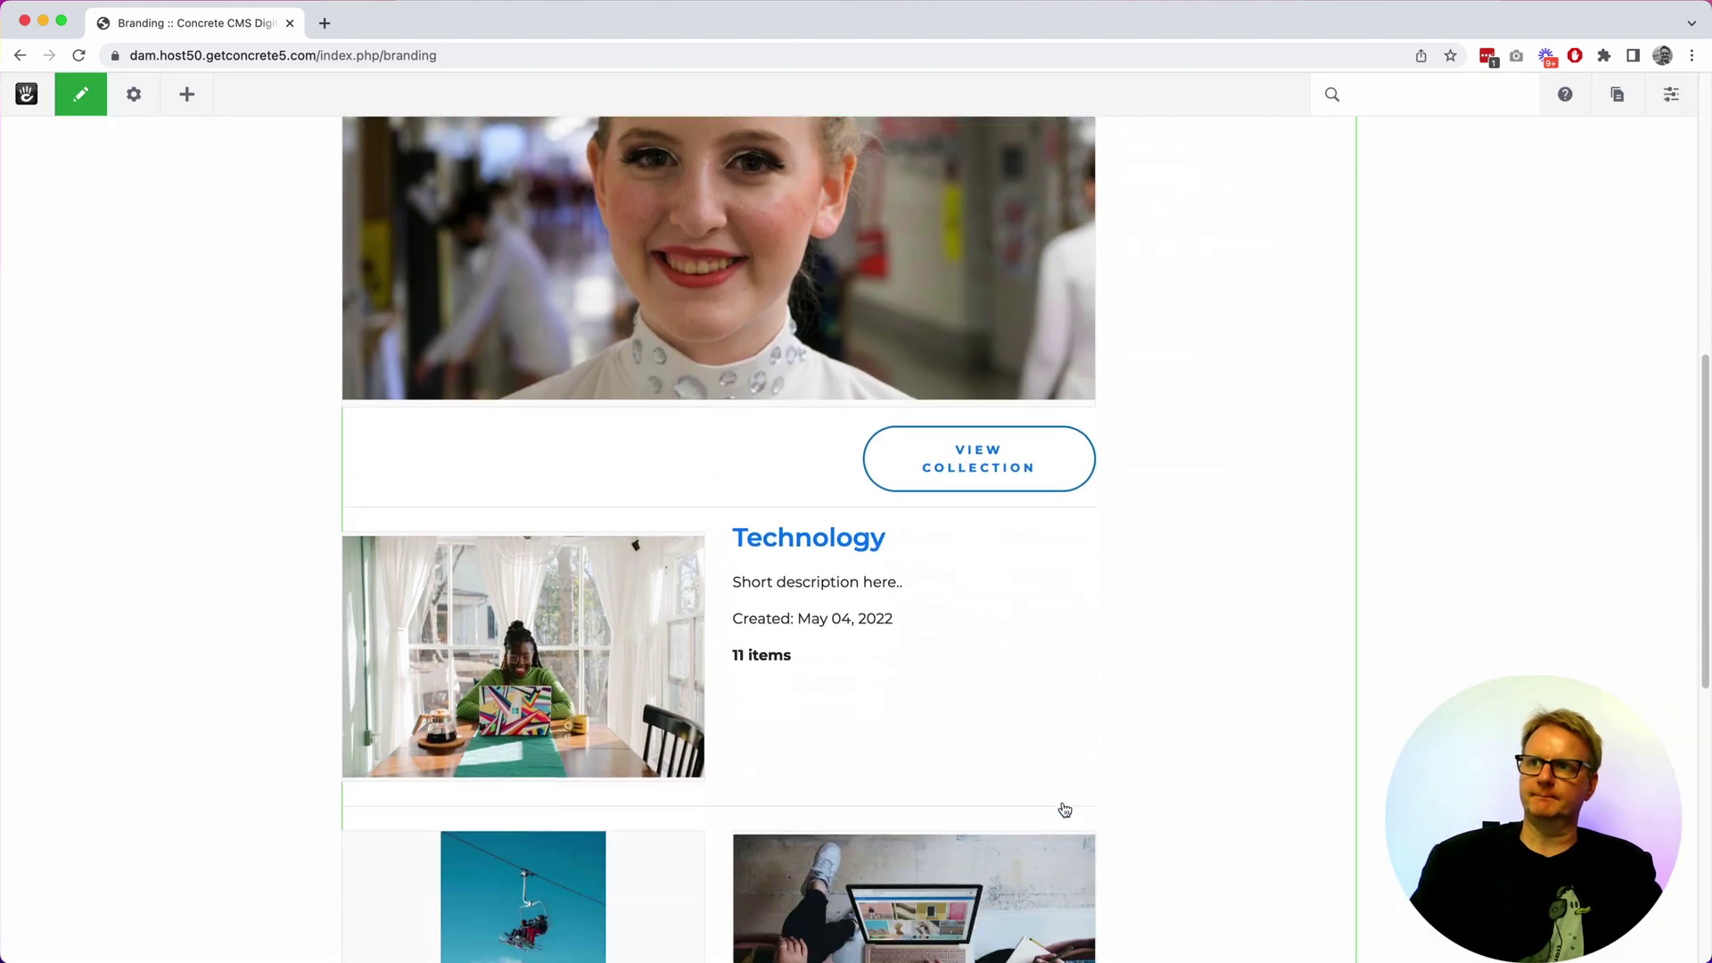
scroll(1064, 810, "up", 10)
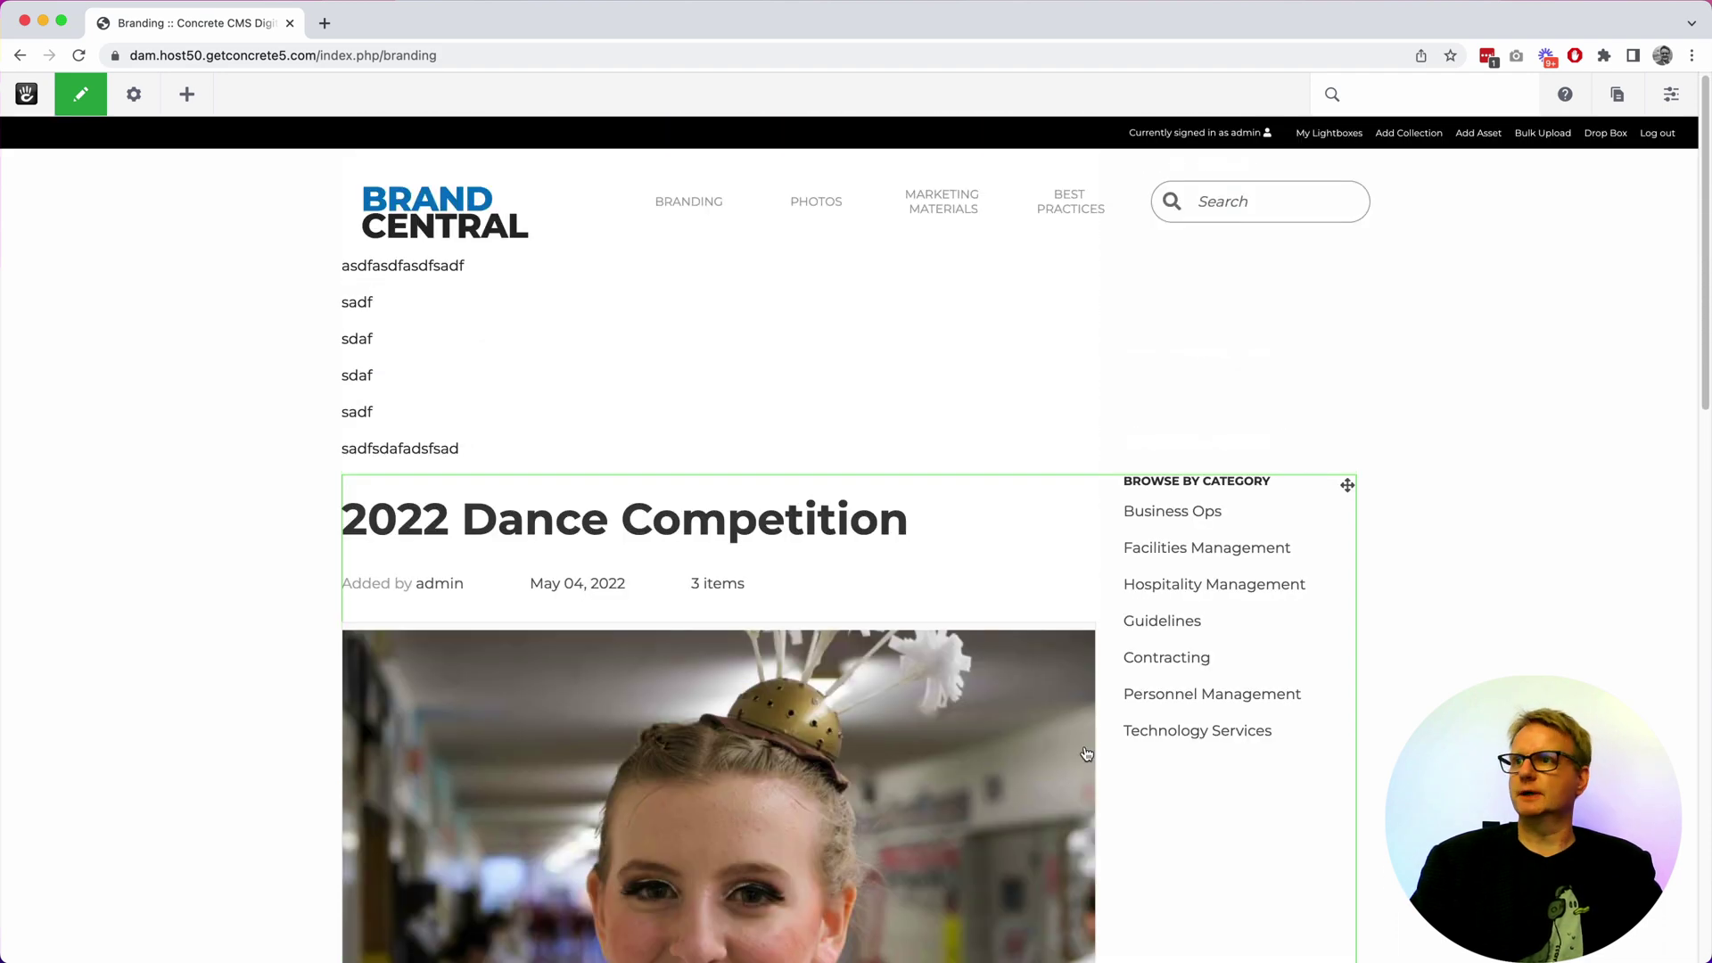
left_click(71, 106)
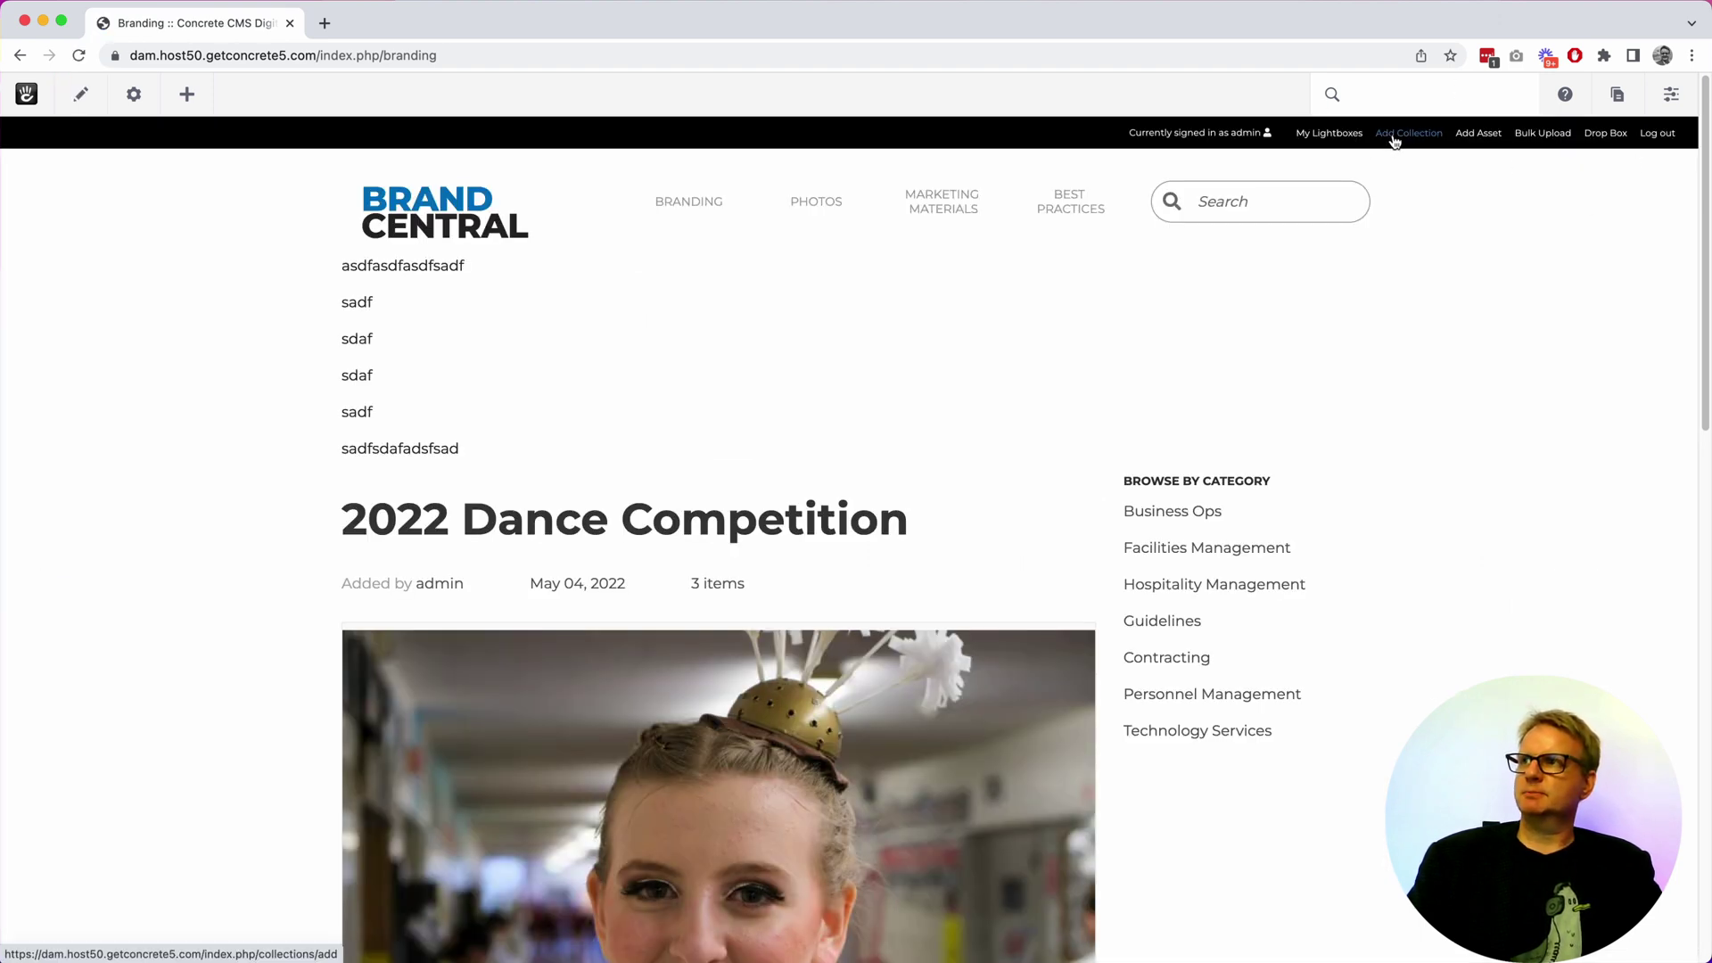
left_click(1530, 136)
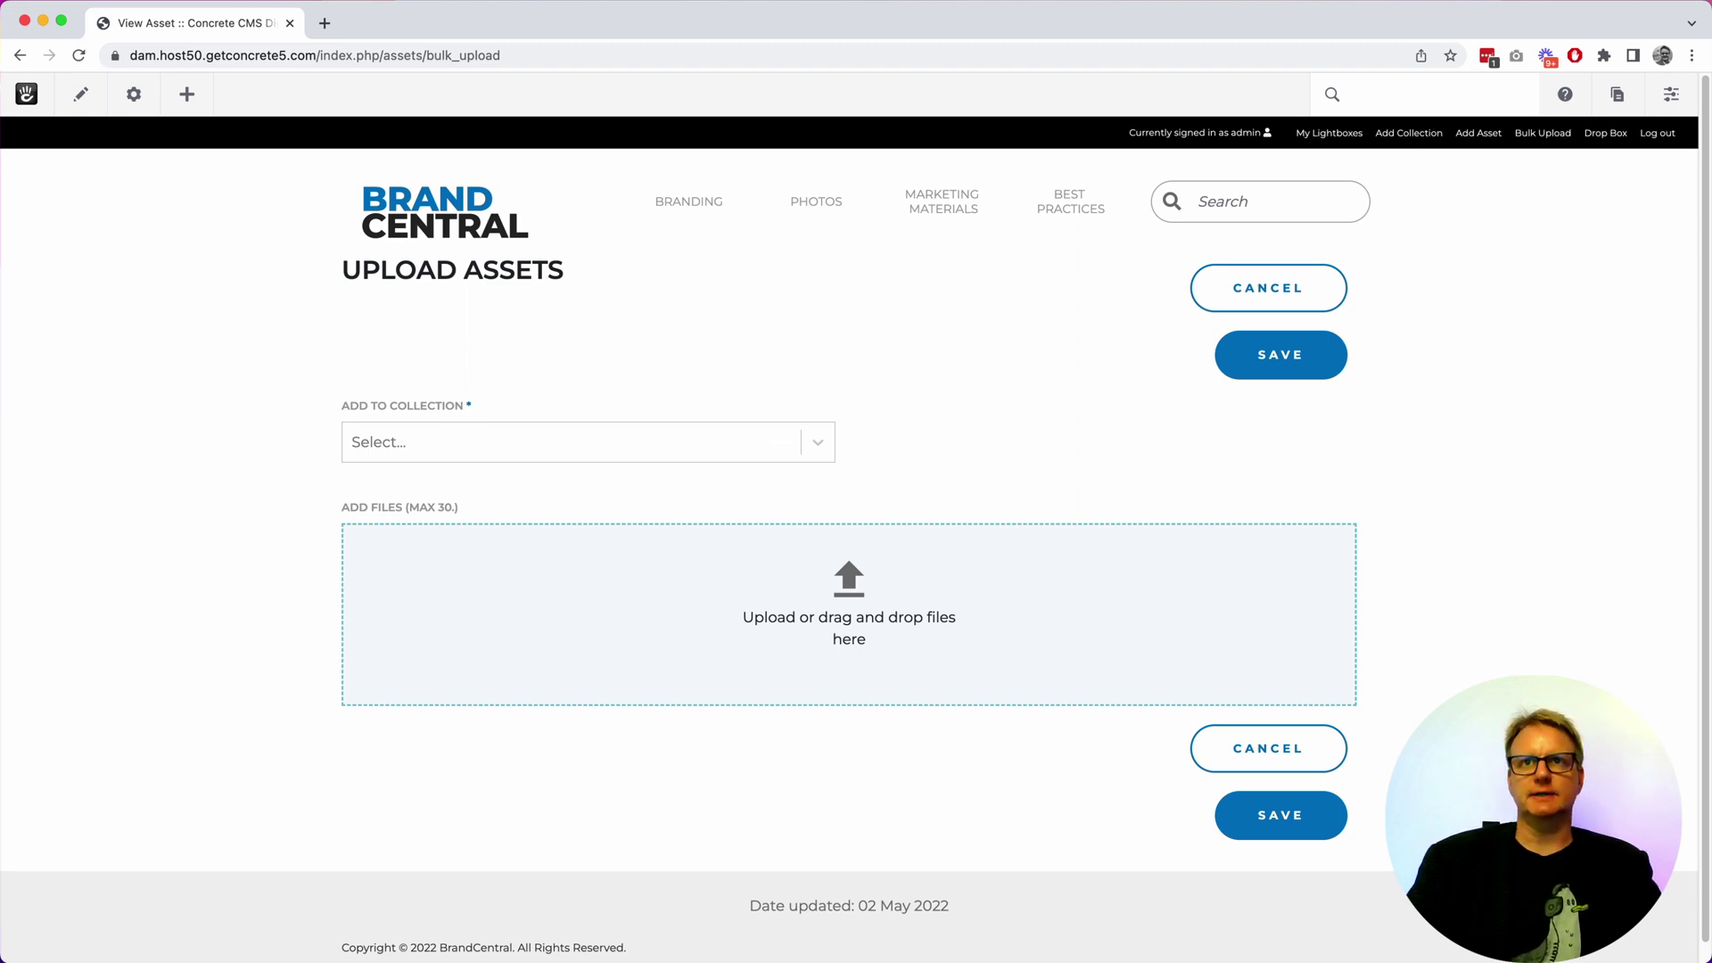
Drag the 17 selected GettyImages JPEGs from the file search into the upload drop zone
key("super+Tab")
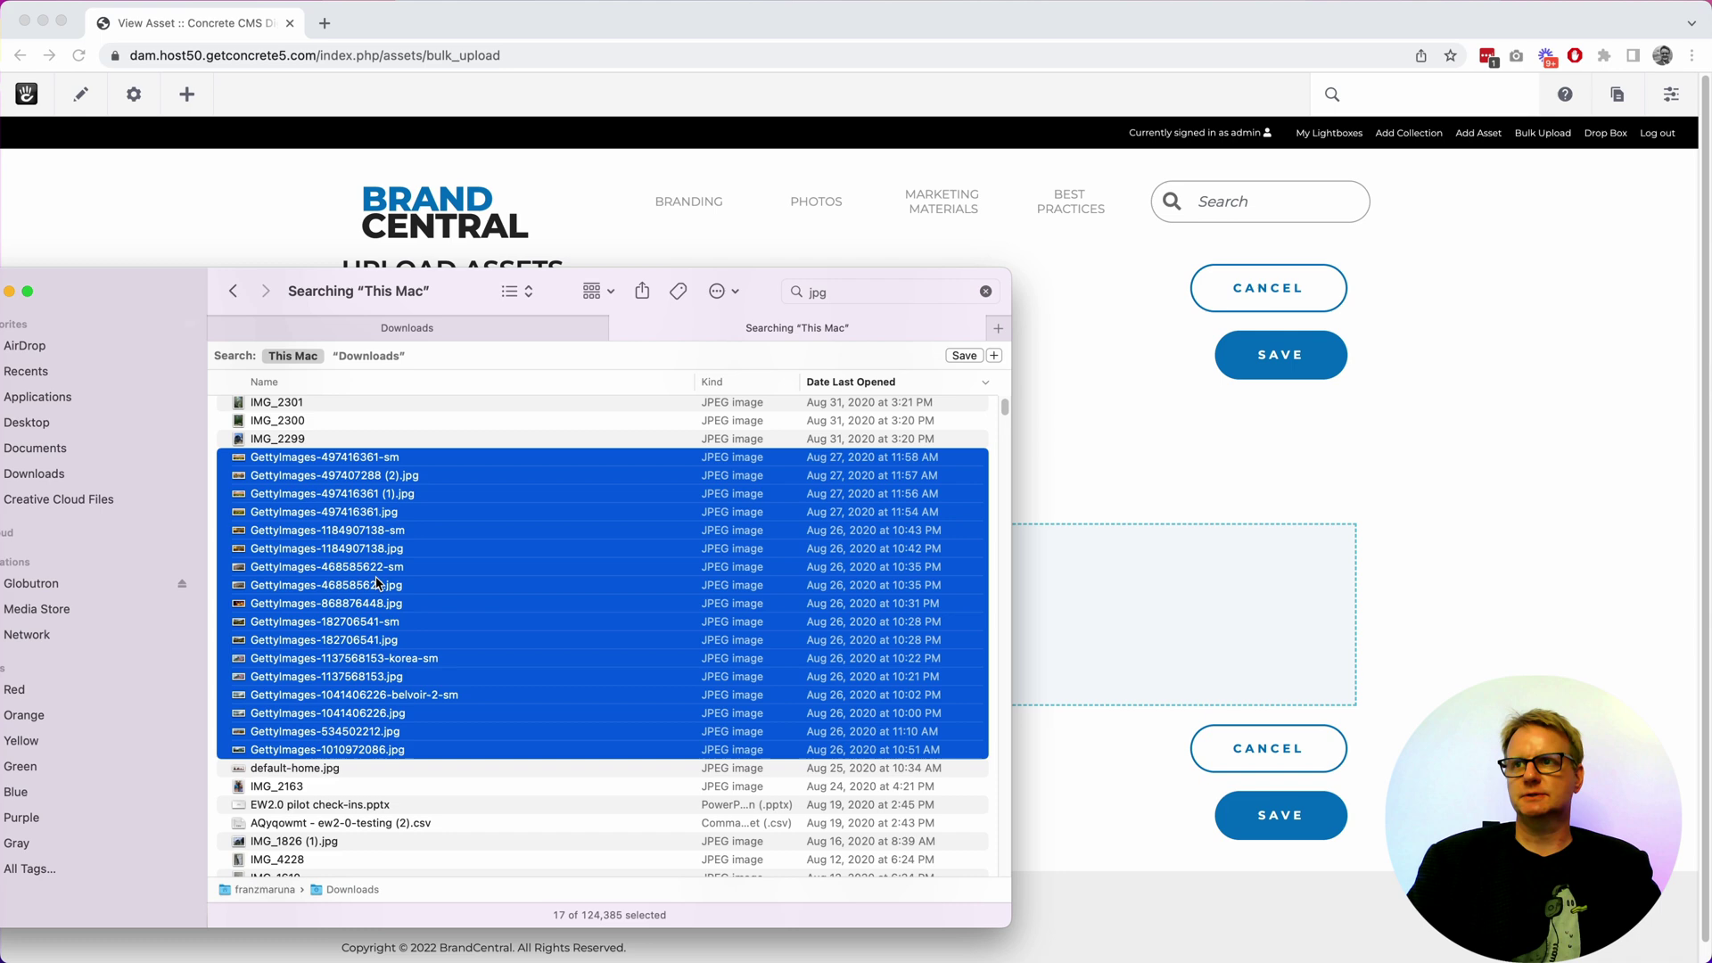
left_click_drag(329, 595, 1134, 621)
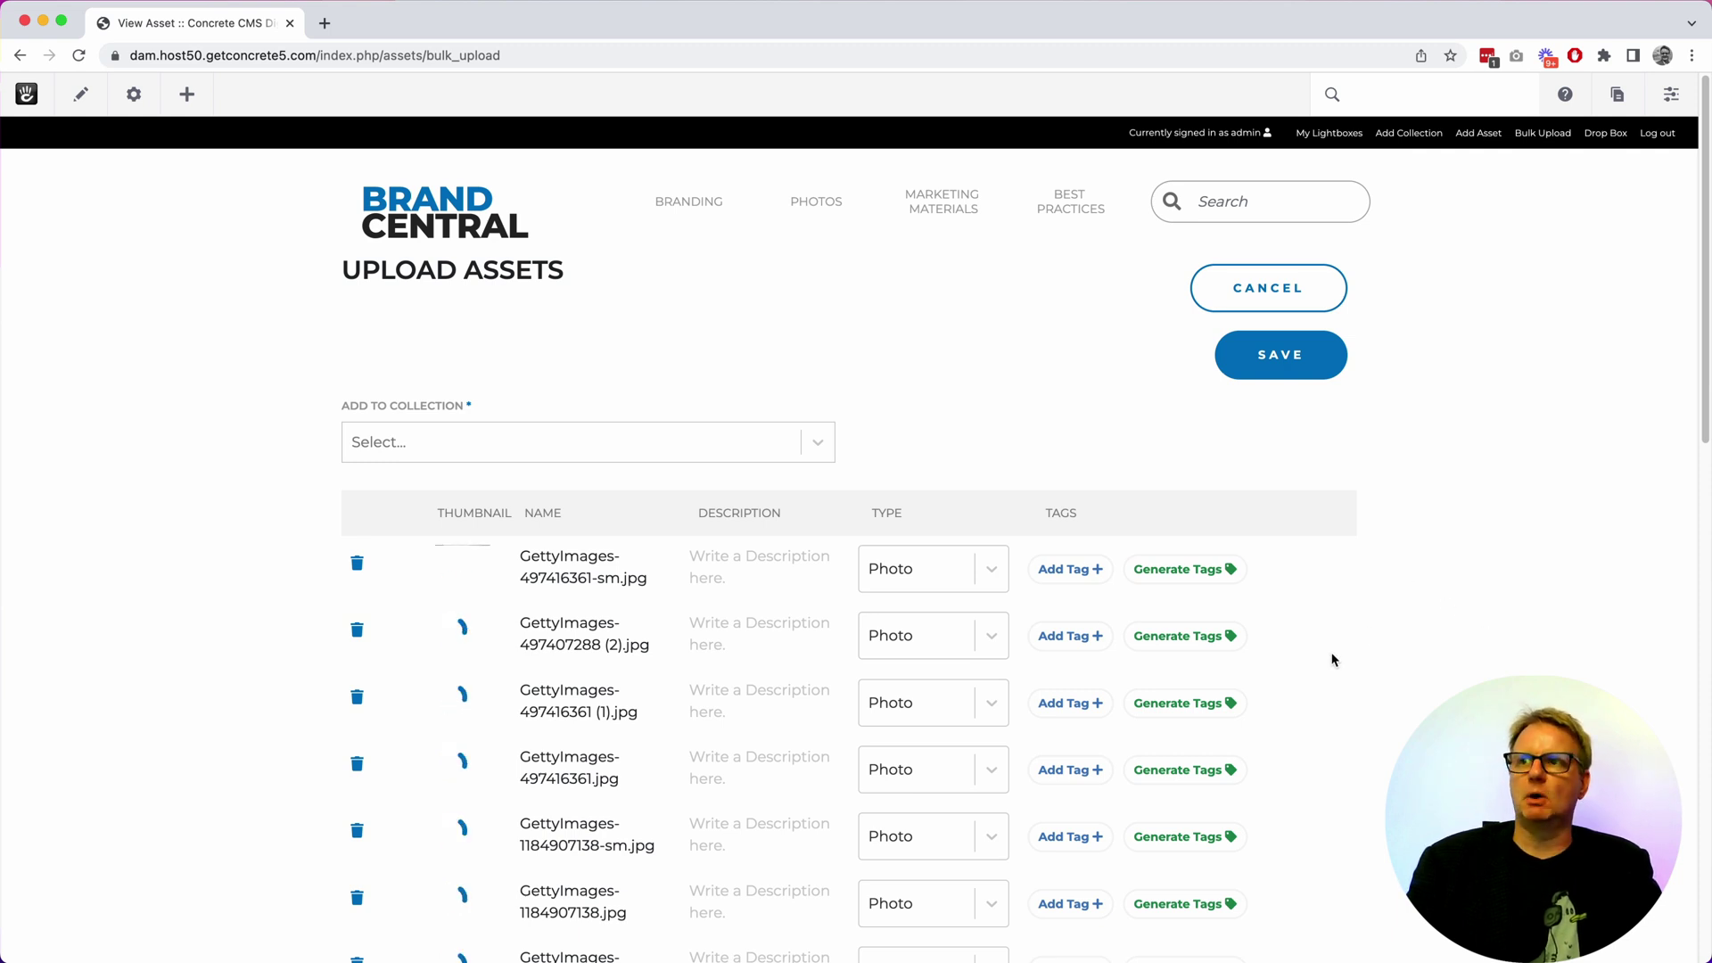
Enter 'fields of green' as the first uploaded photo's description
scroll(1333, 660, "down", 3)
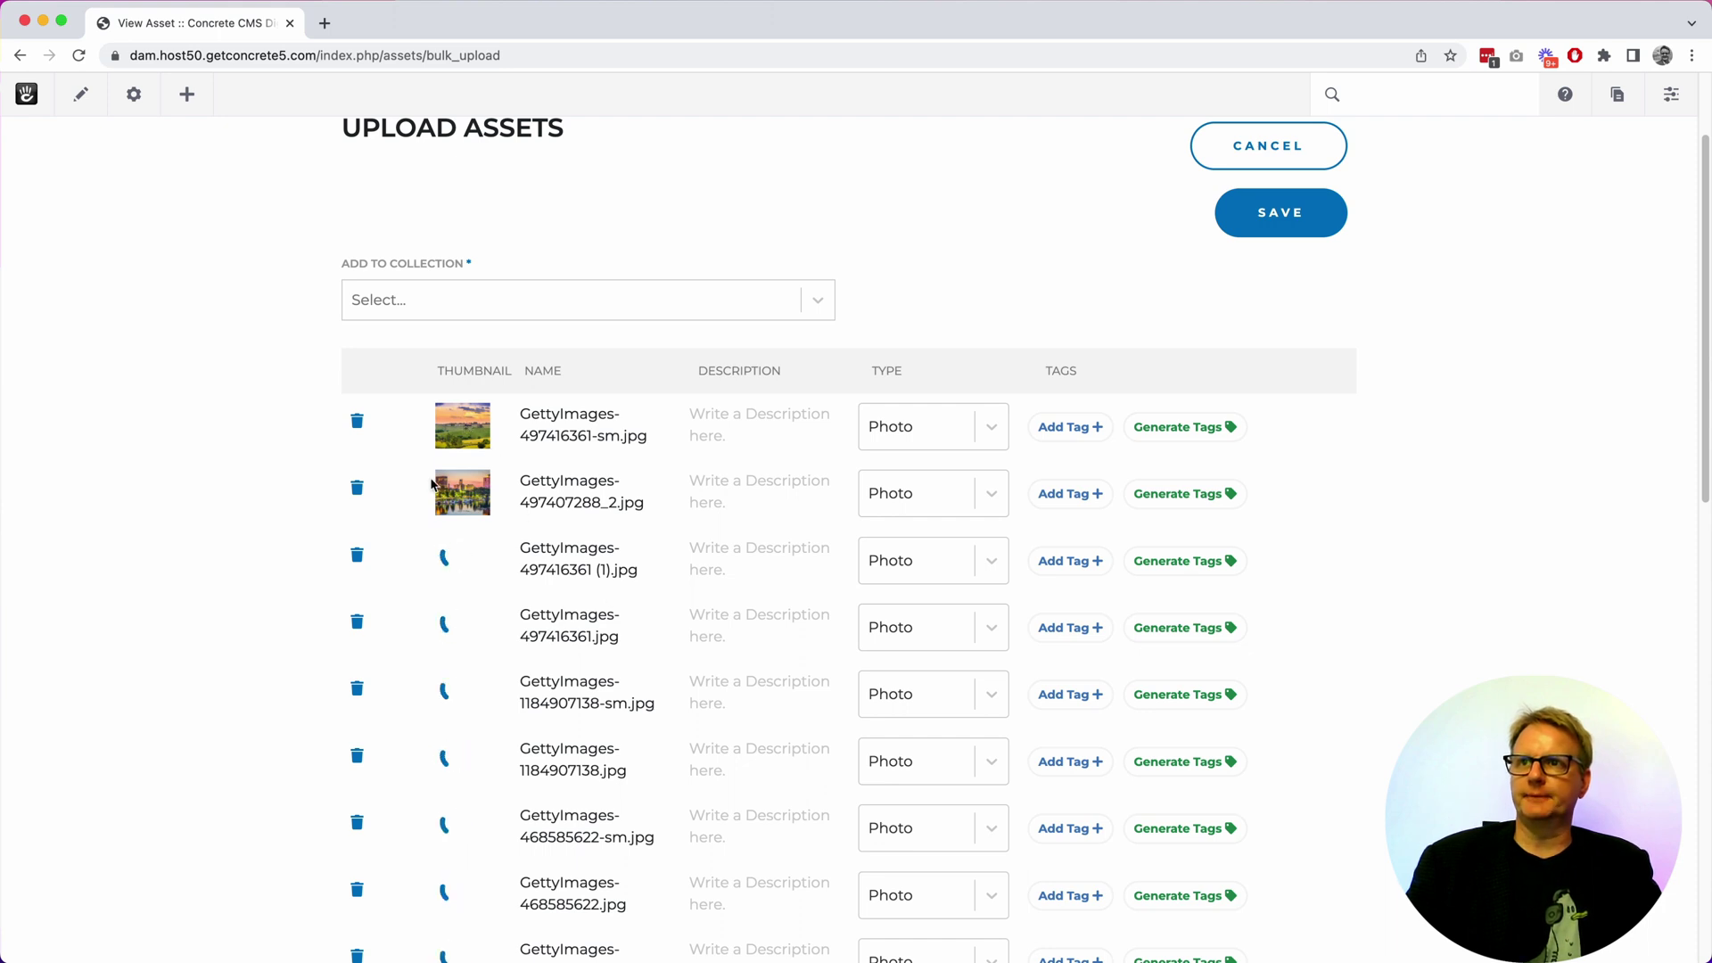
left_click(700, 426)
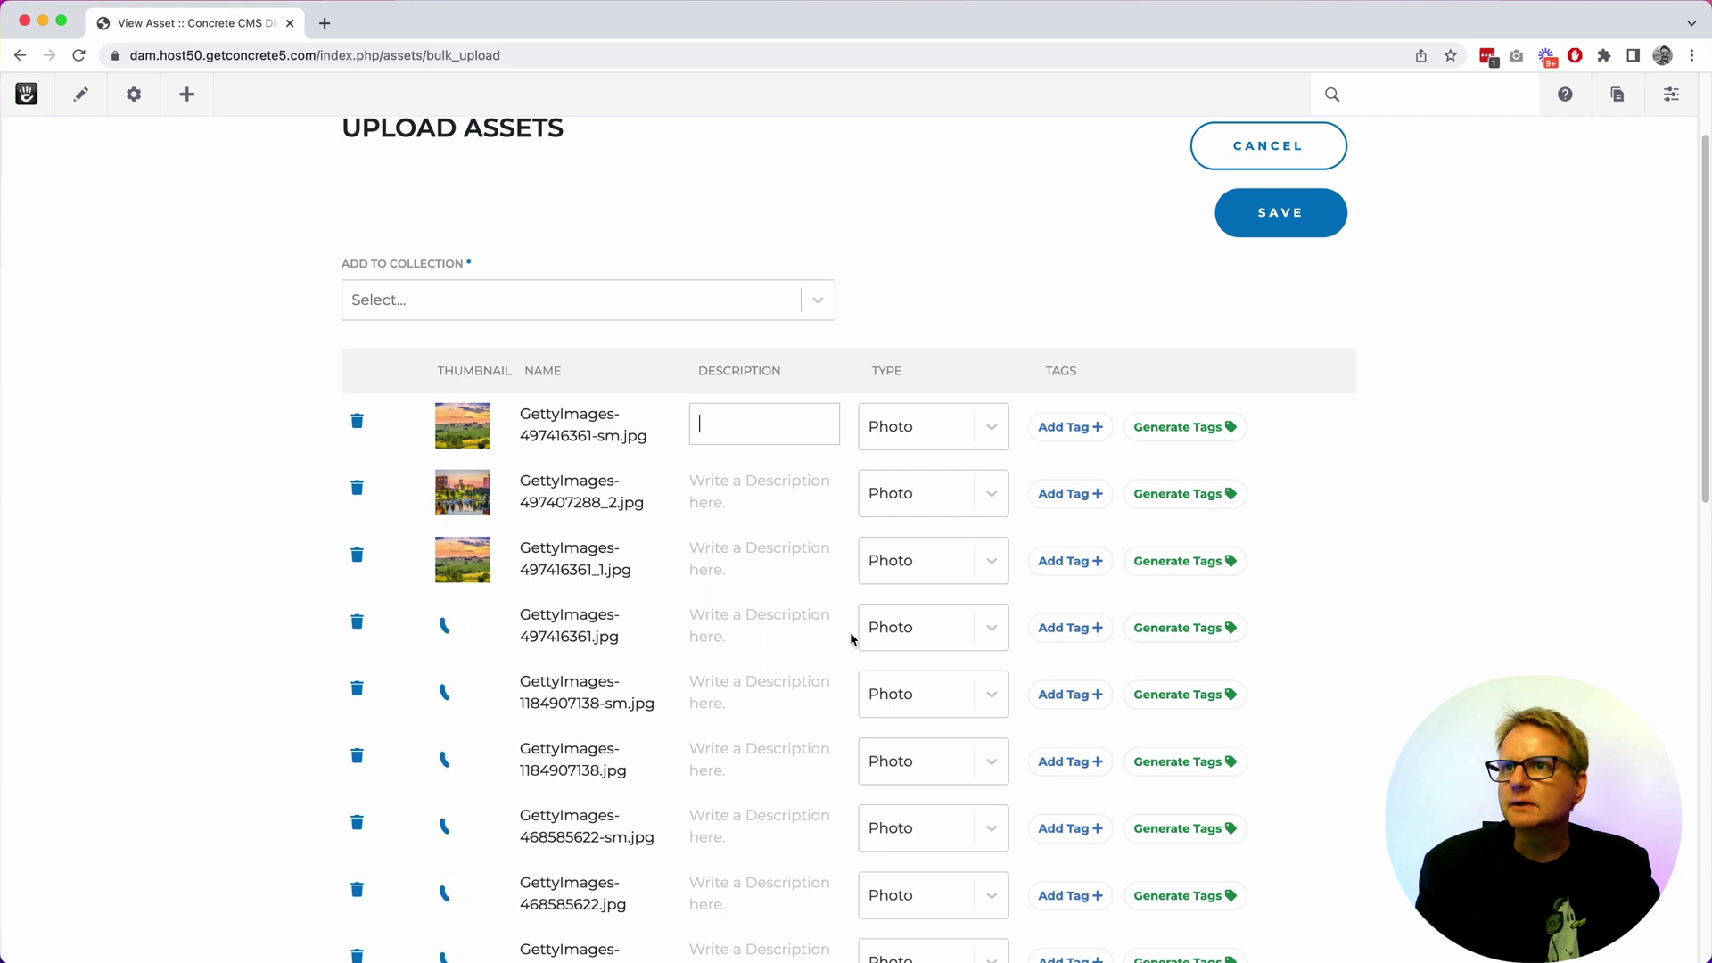
type("fie")
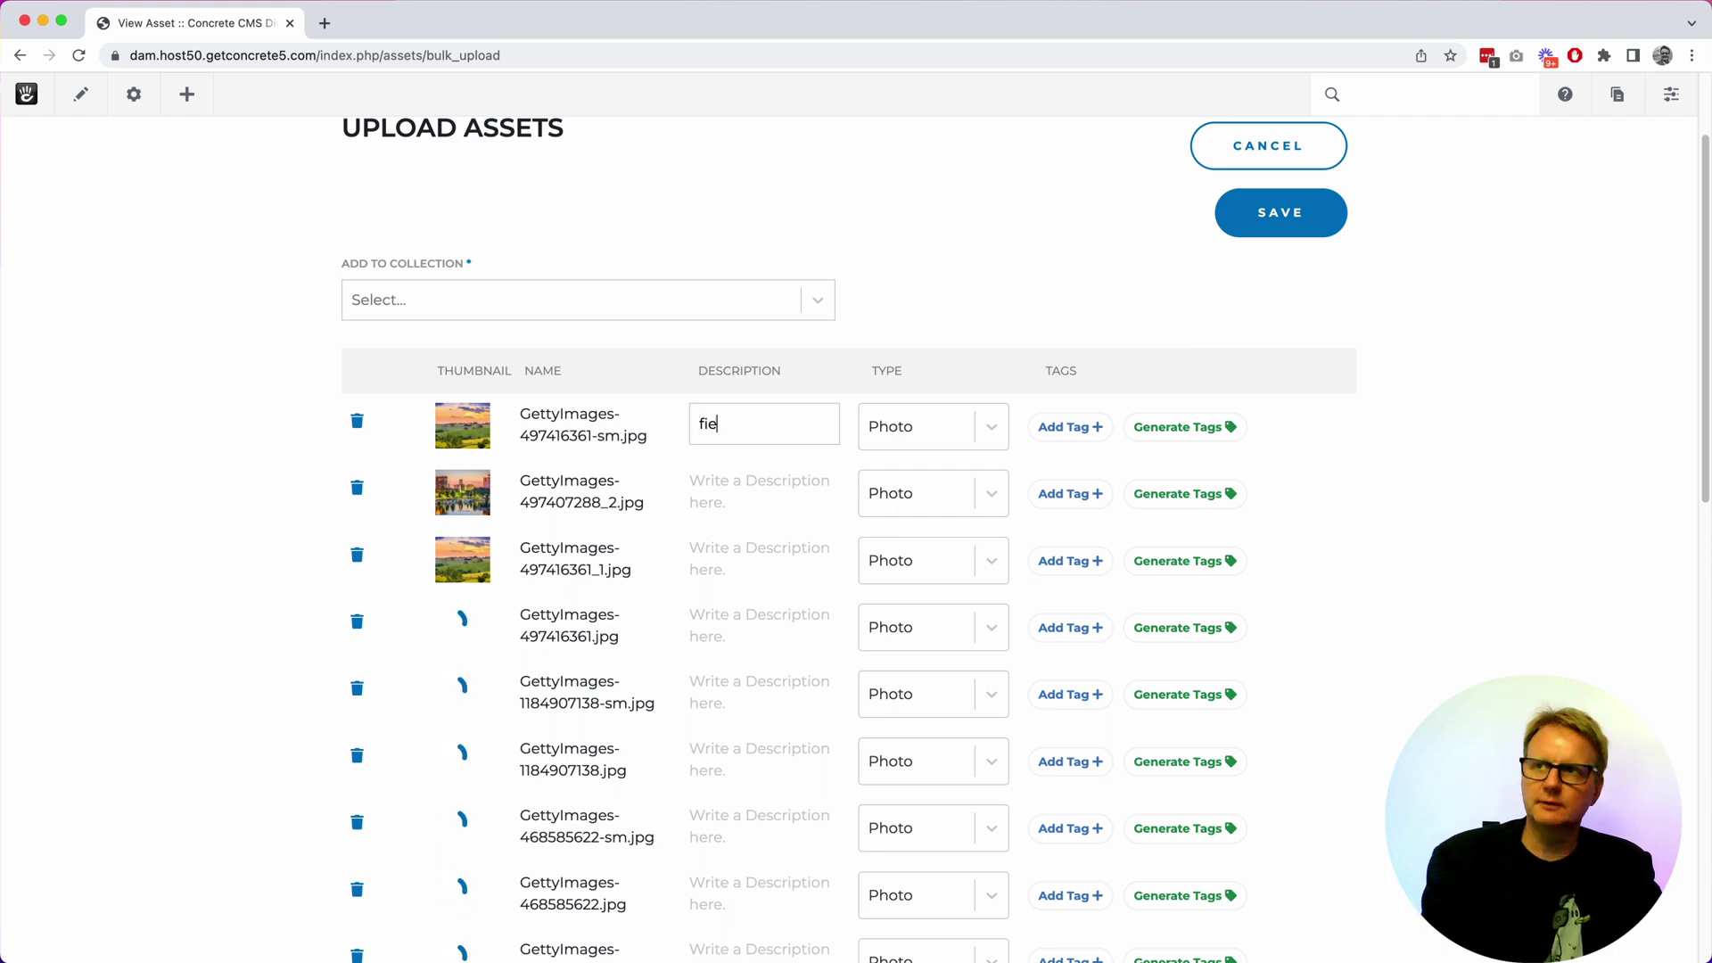
type("lds of green")
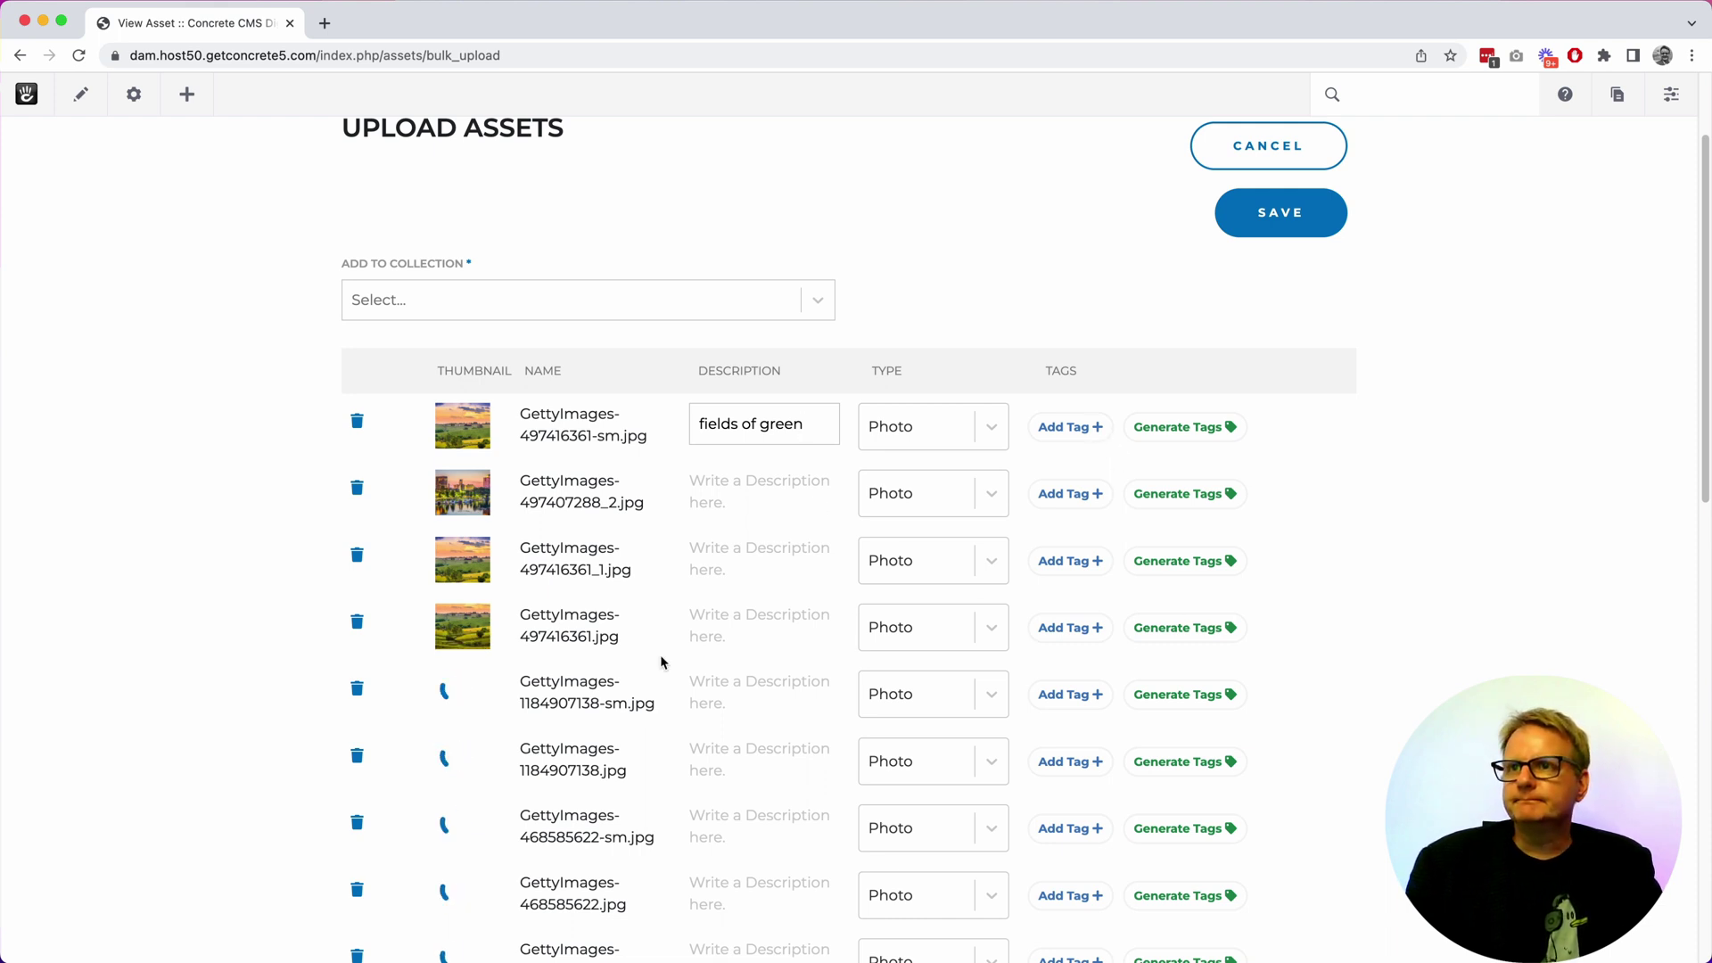
Auto-generate tags for the first three photos, removing the ecoregion tag from the first
left_click(1179, 427)
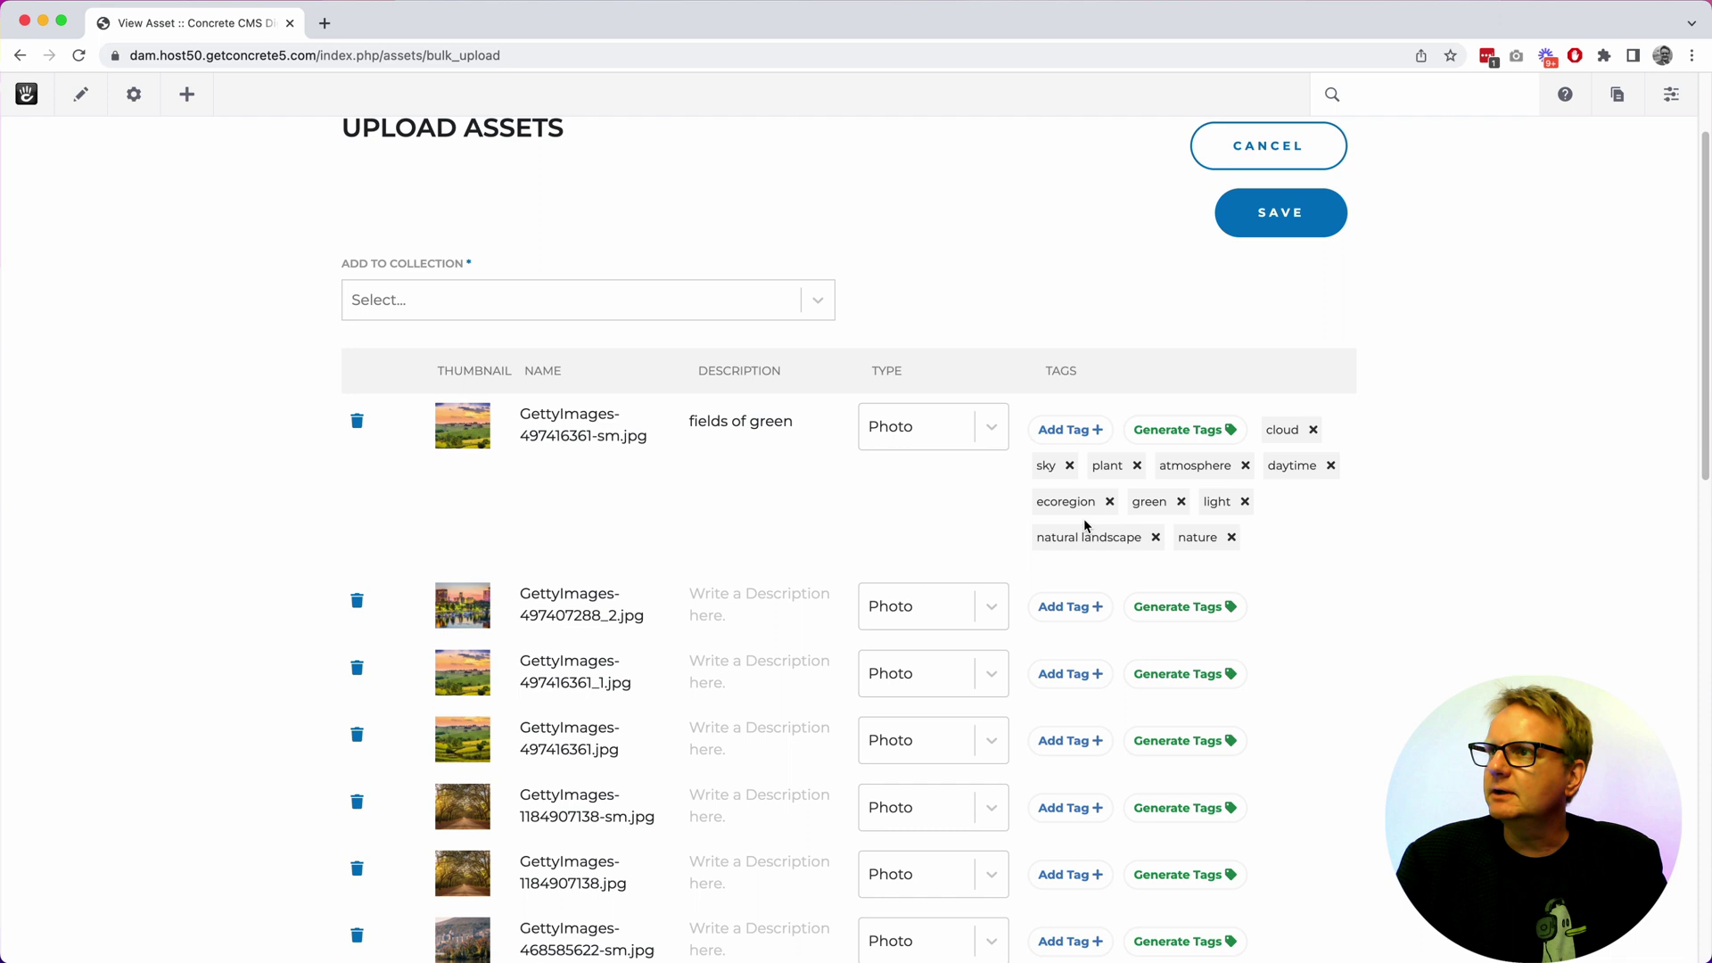
left_click(1110, 502)
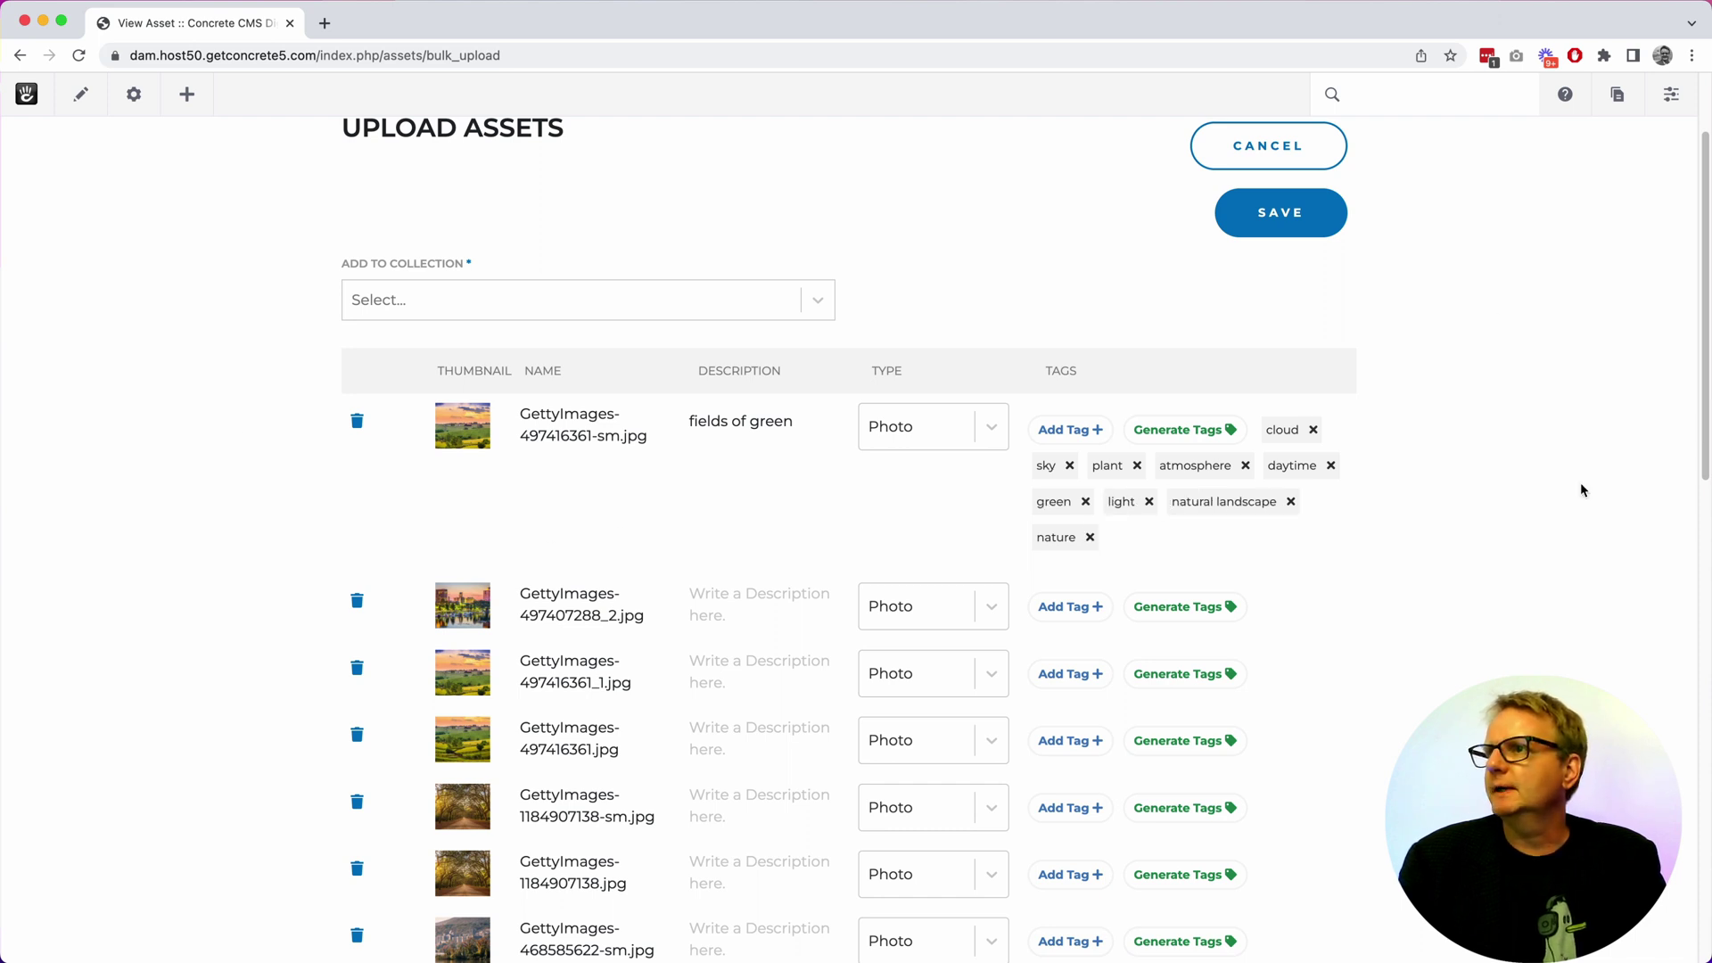
left_click(1177, 610)
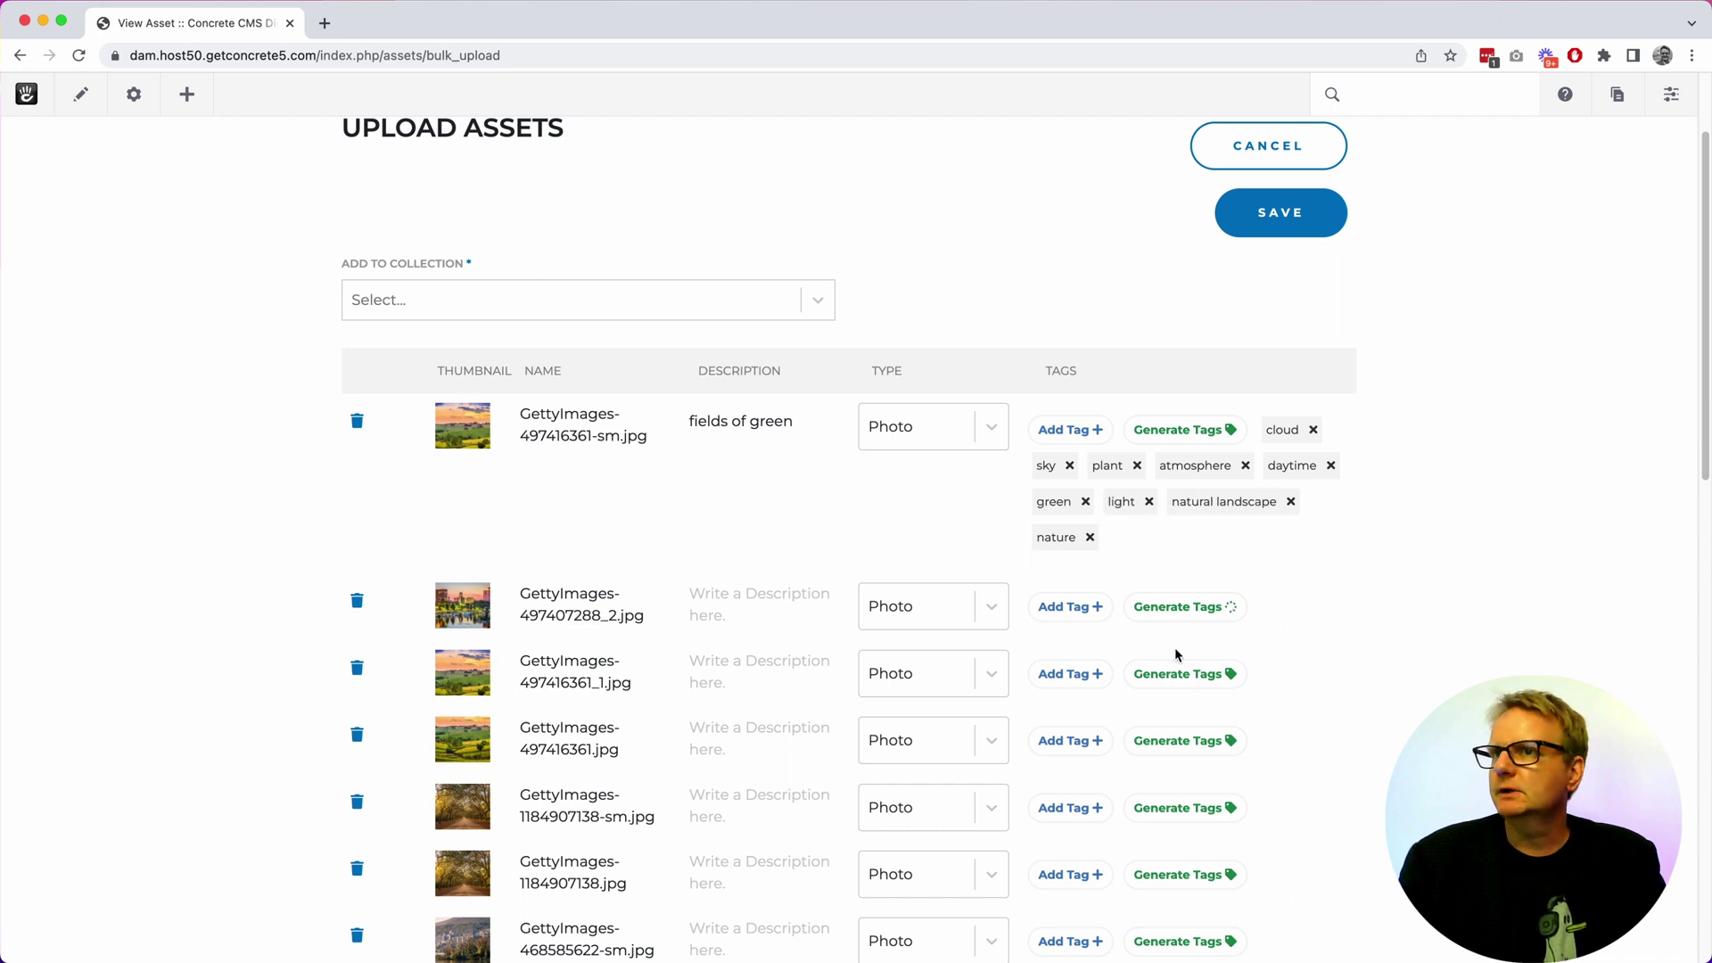
scroll(1175, 655, "down", 2)
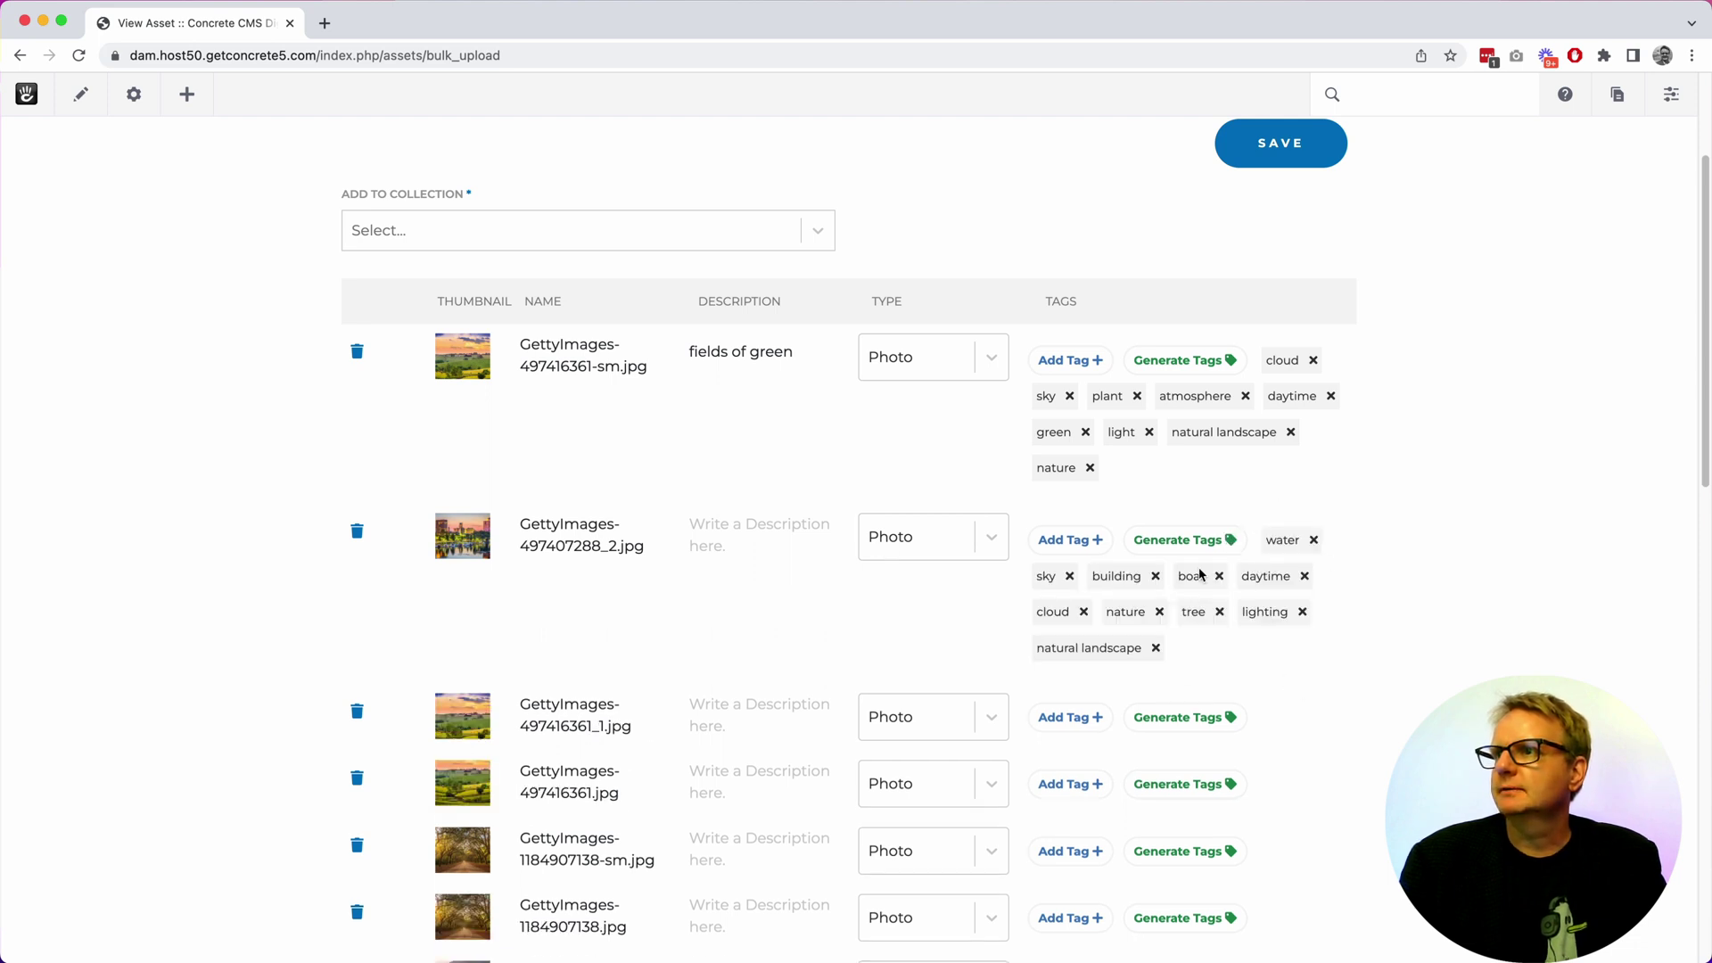
scroll(1293, 535, "down", 4)
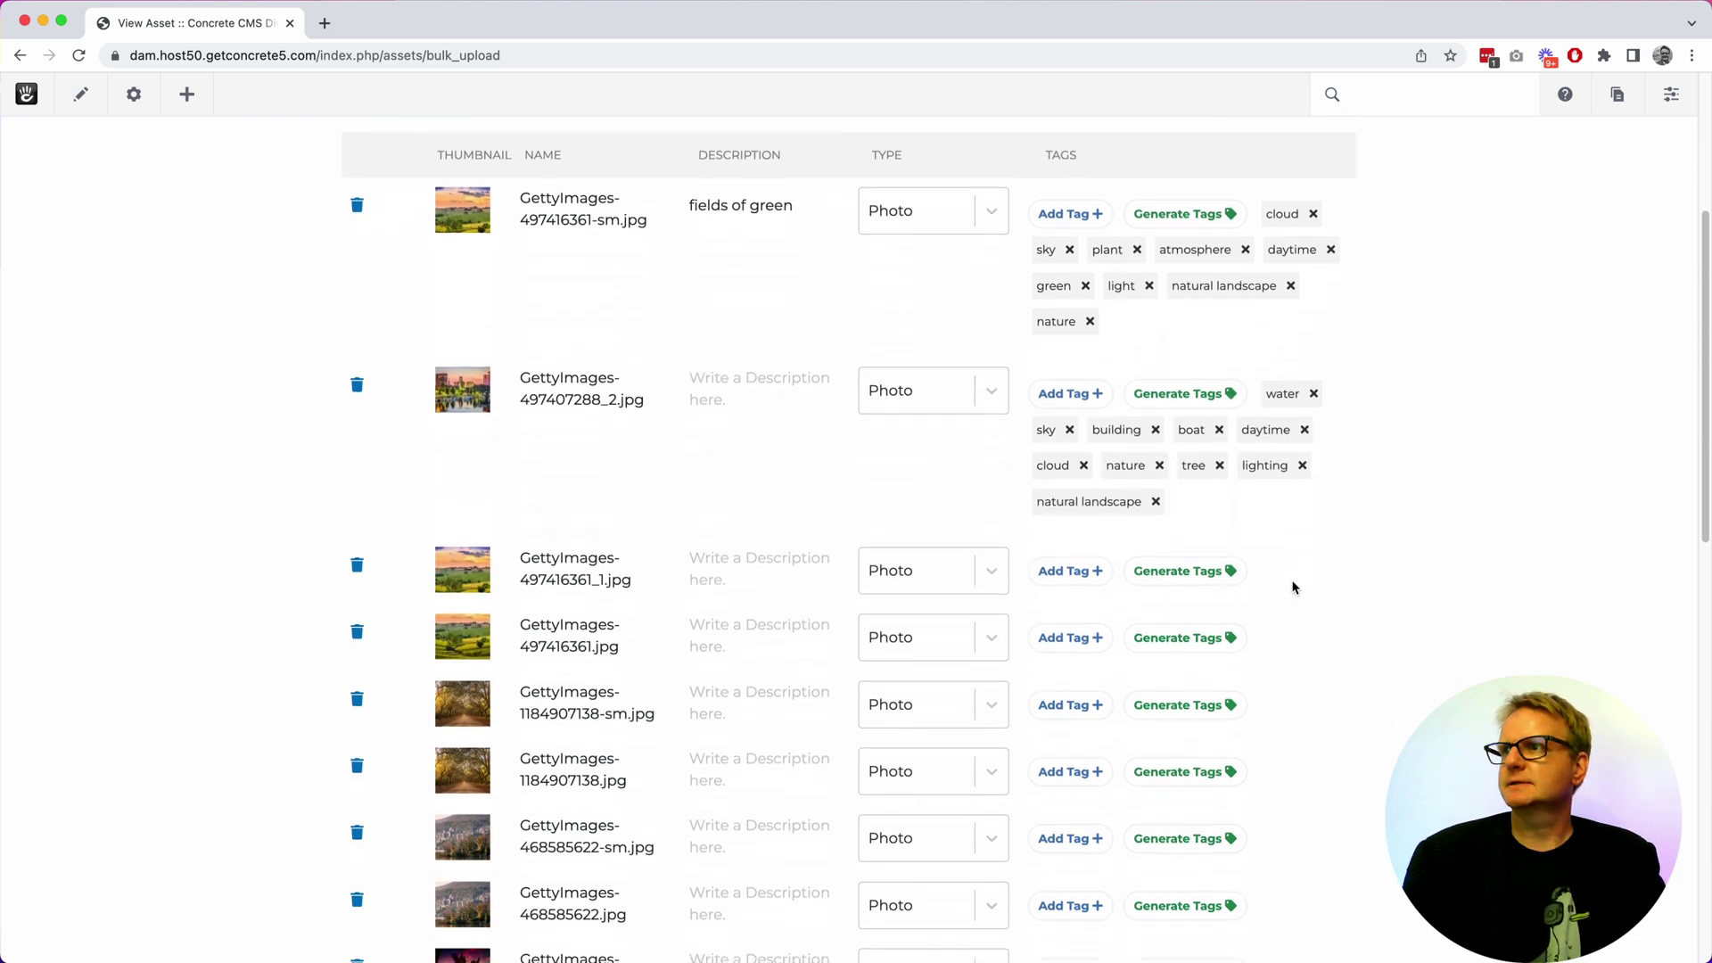
left_click(1187, 571)
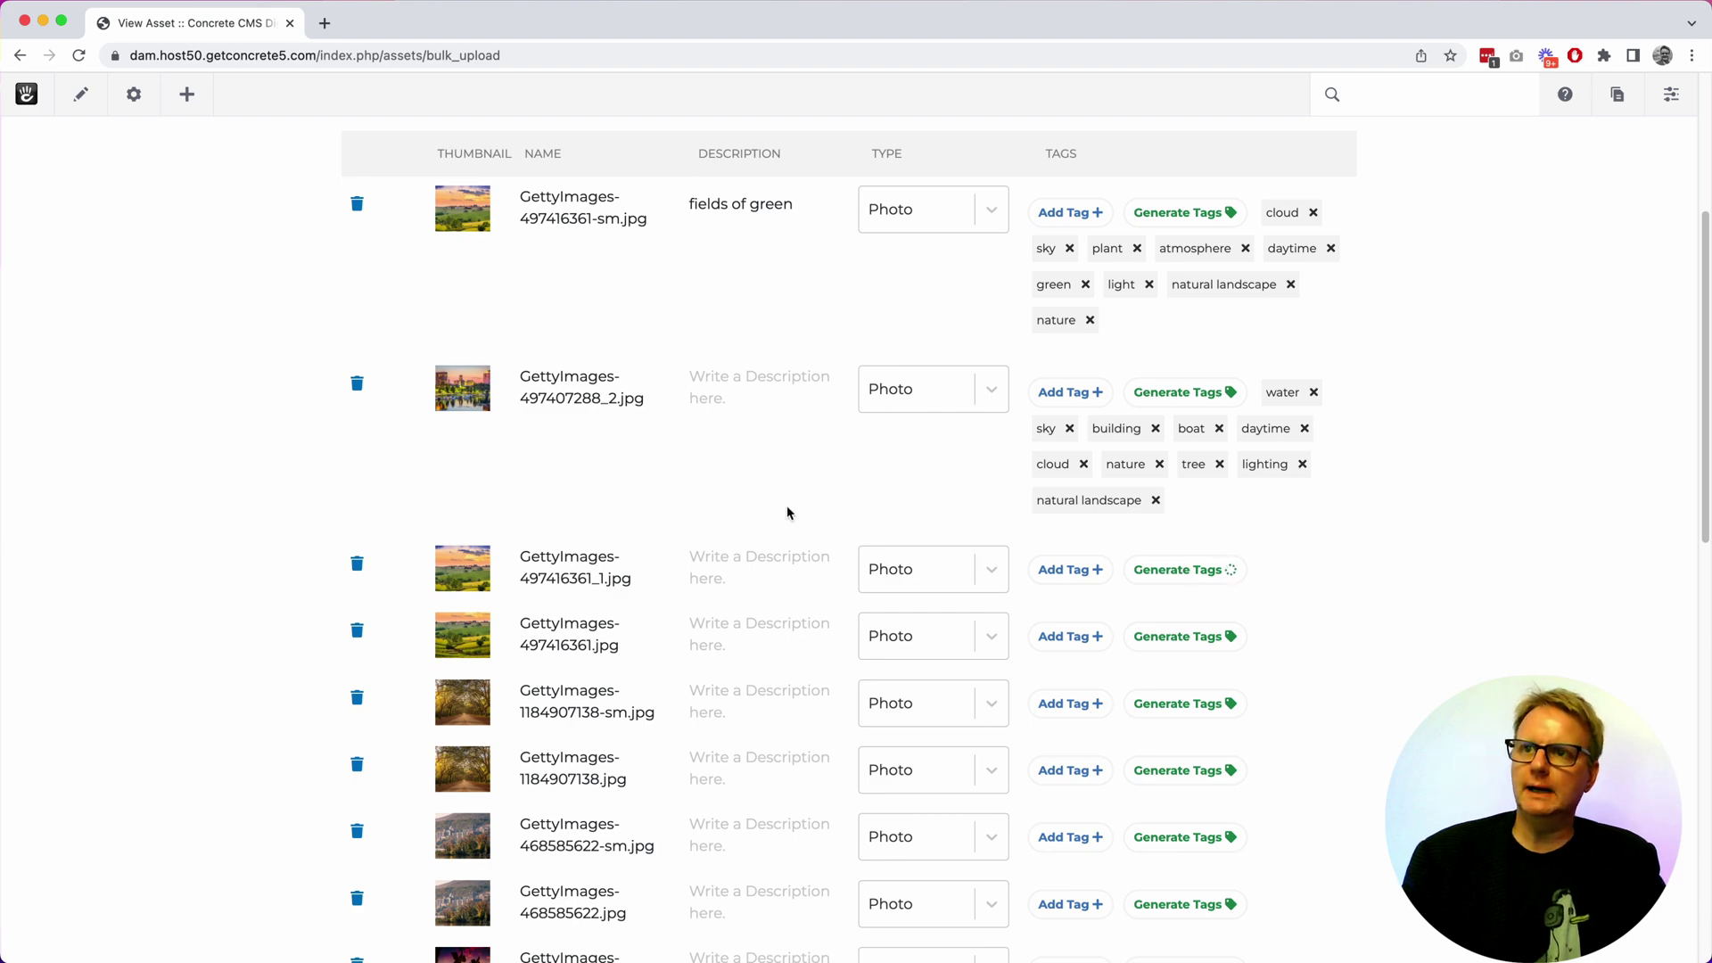
Auto-tag the 868876448 photo, delete its mythical creature tag, and start its description
scroll(783, 661, "down", 8)
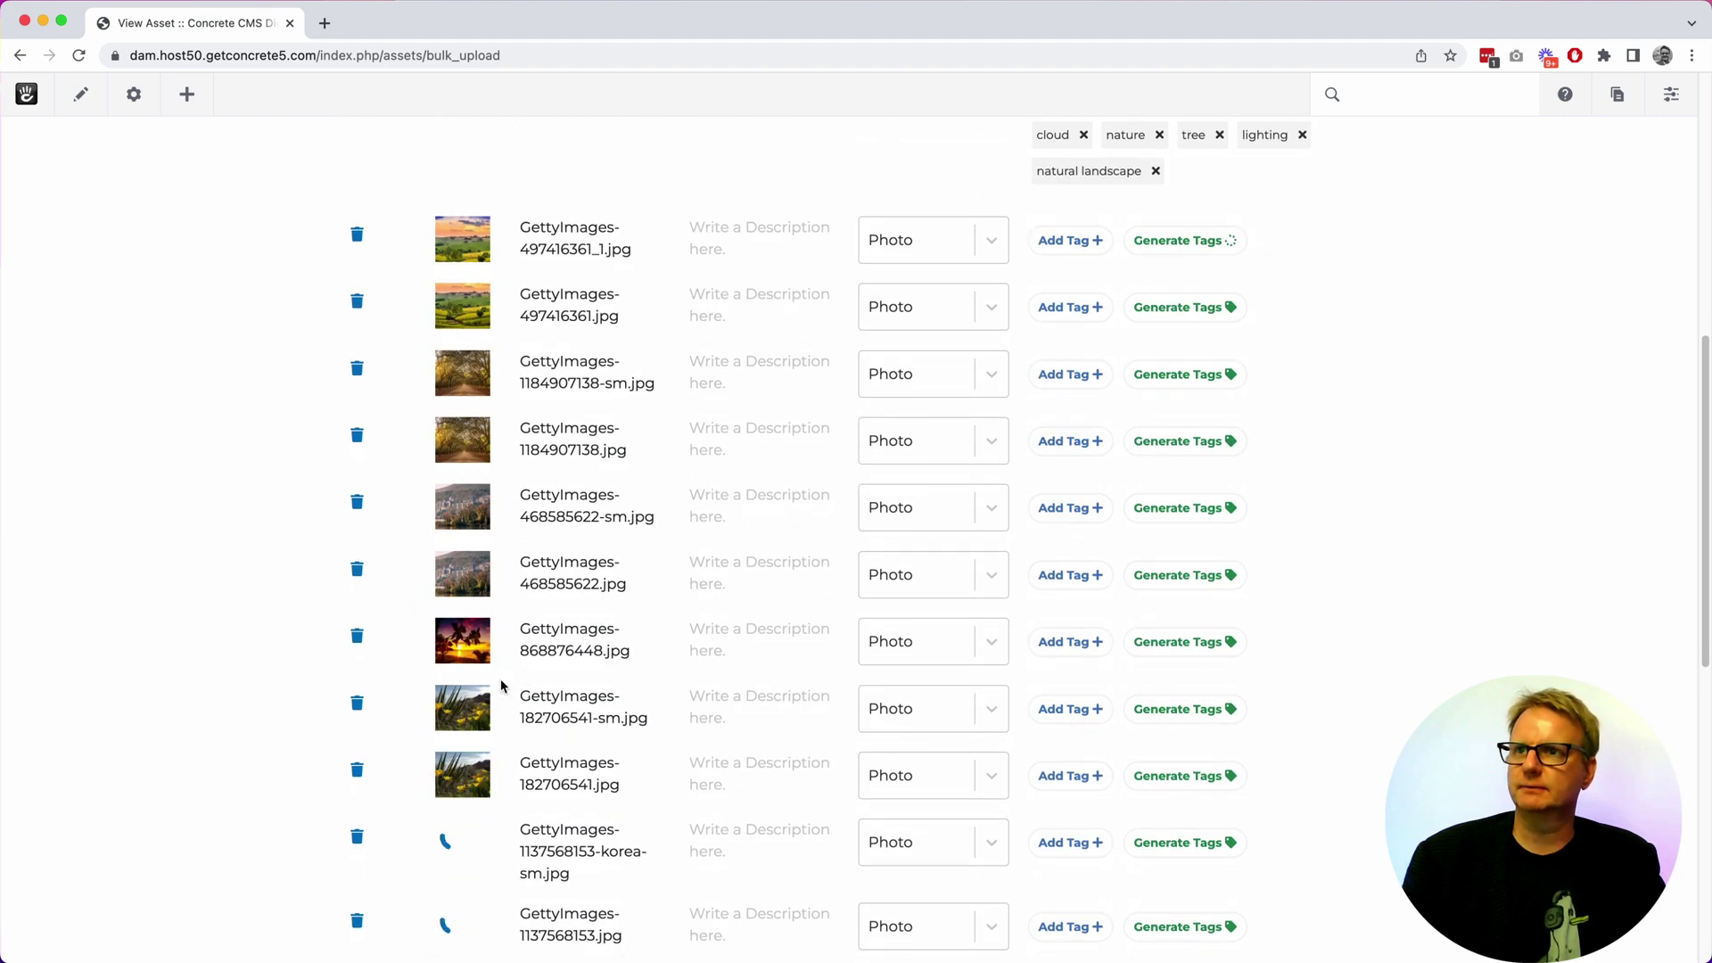
left_click(1203, 649)
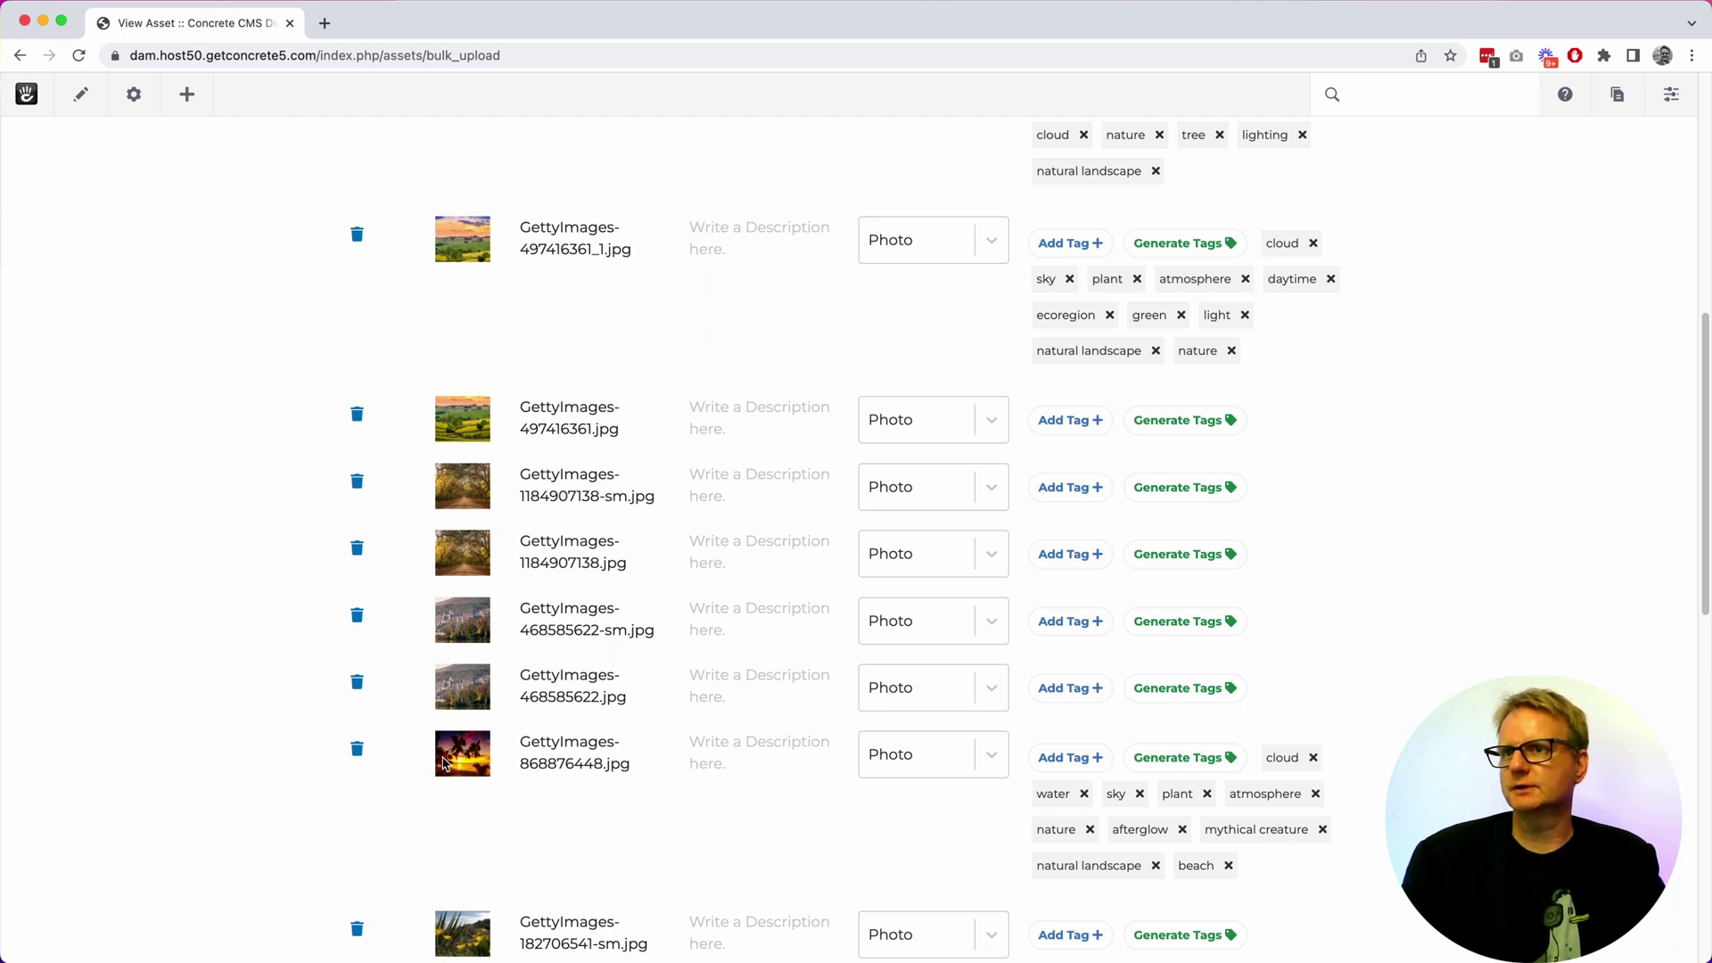
left_click(1324, 830)
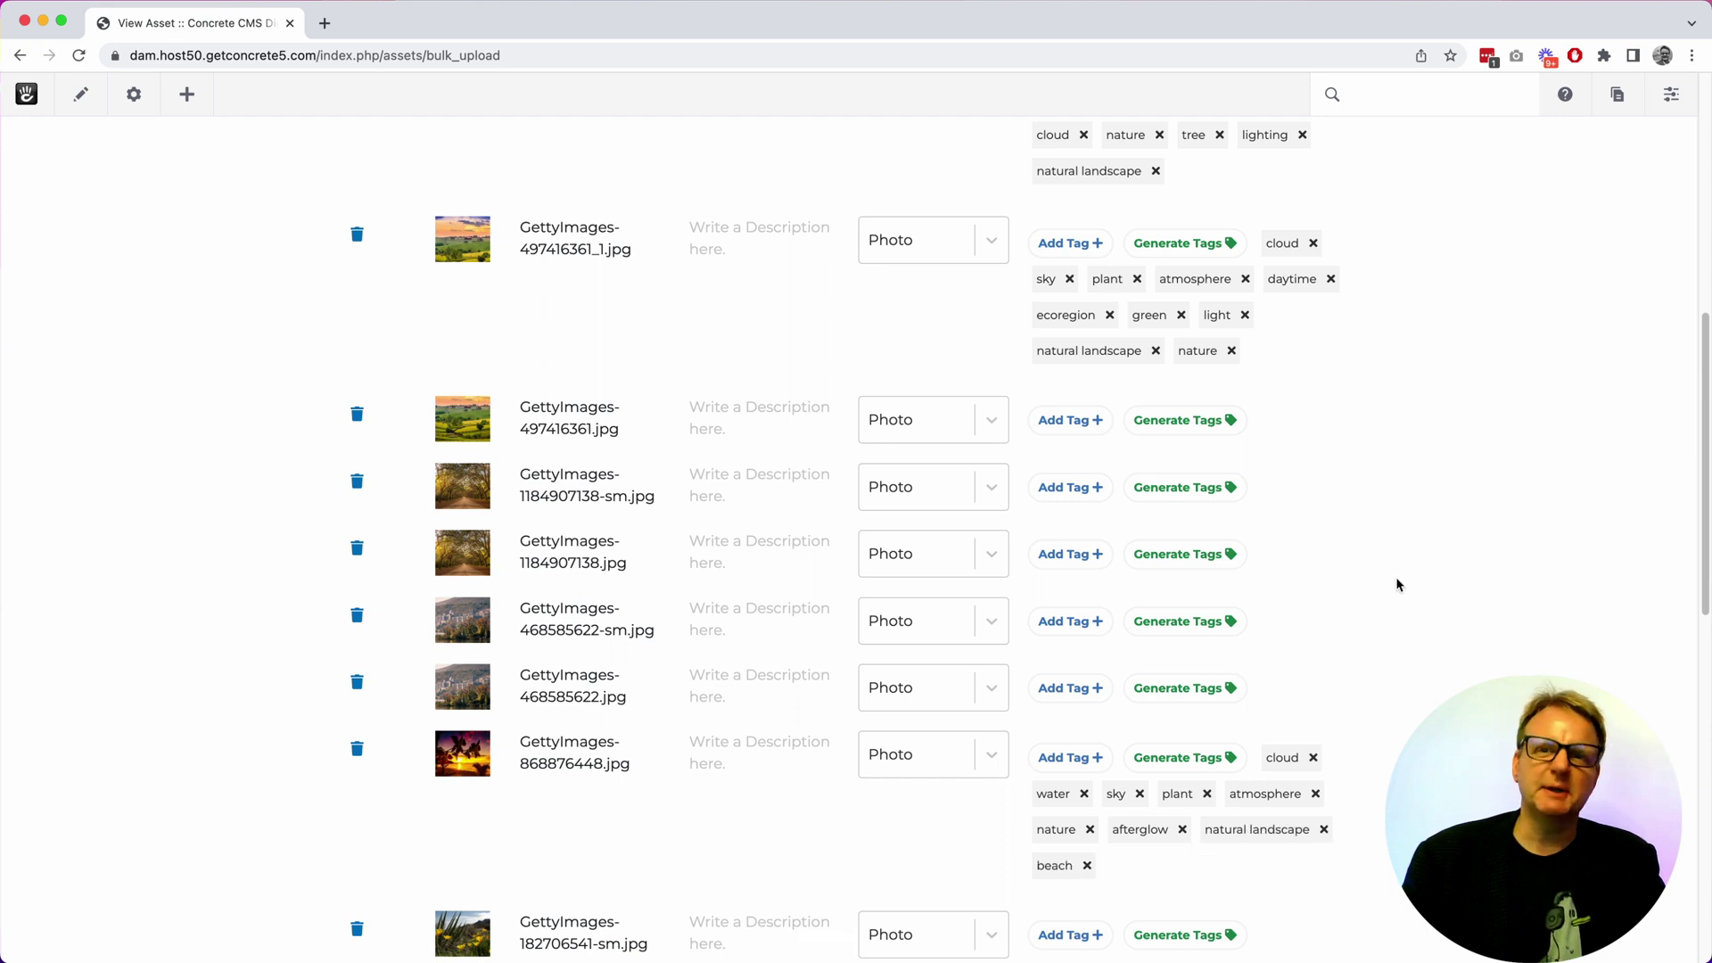
left_click(733, 739)
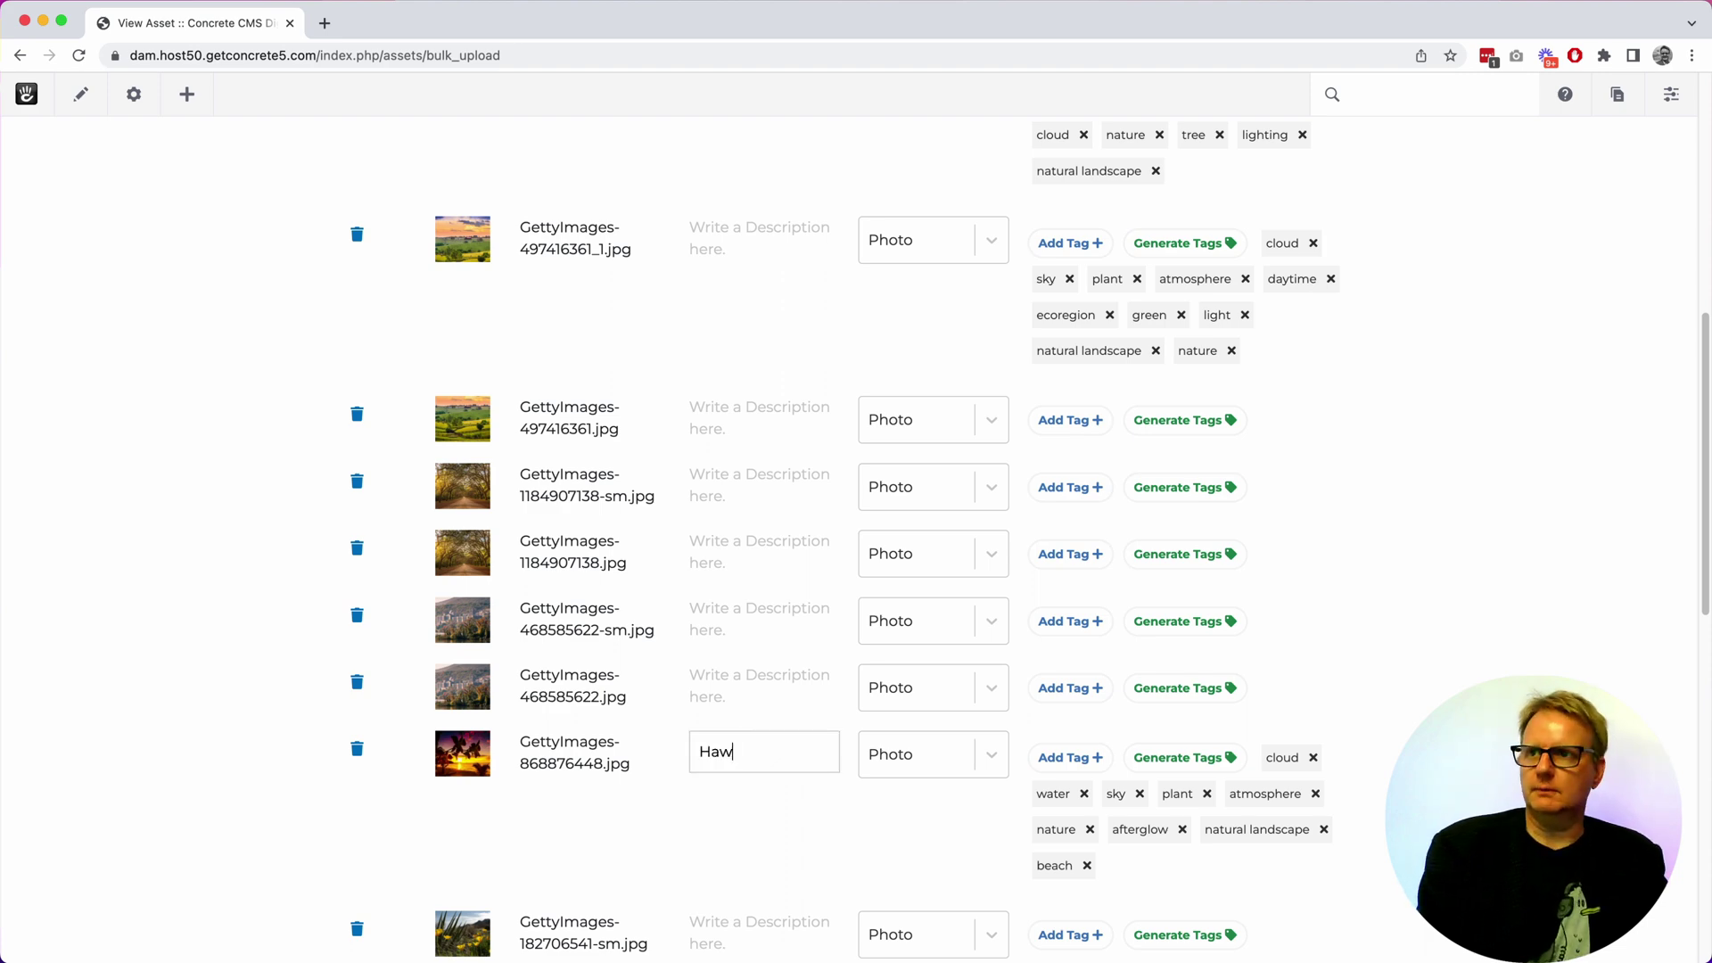
scroll(577, 553, "up", 5)
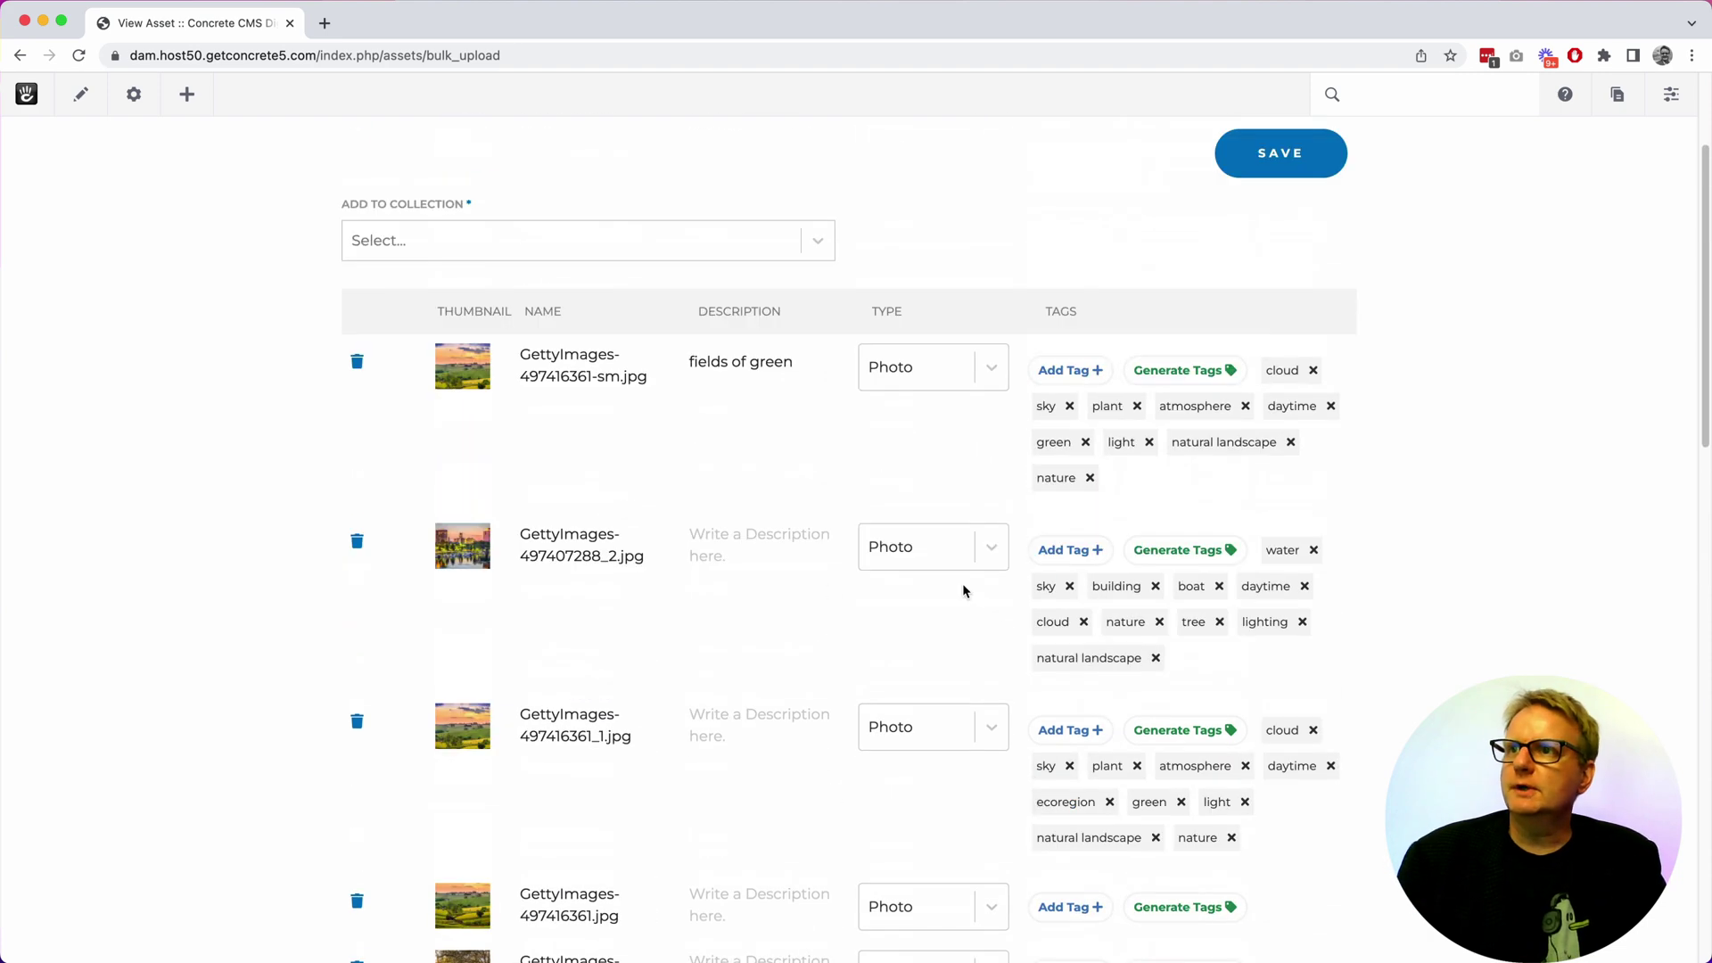
scroll(963, 591, "down", 15)
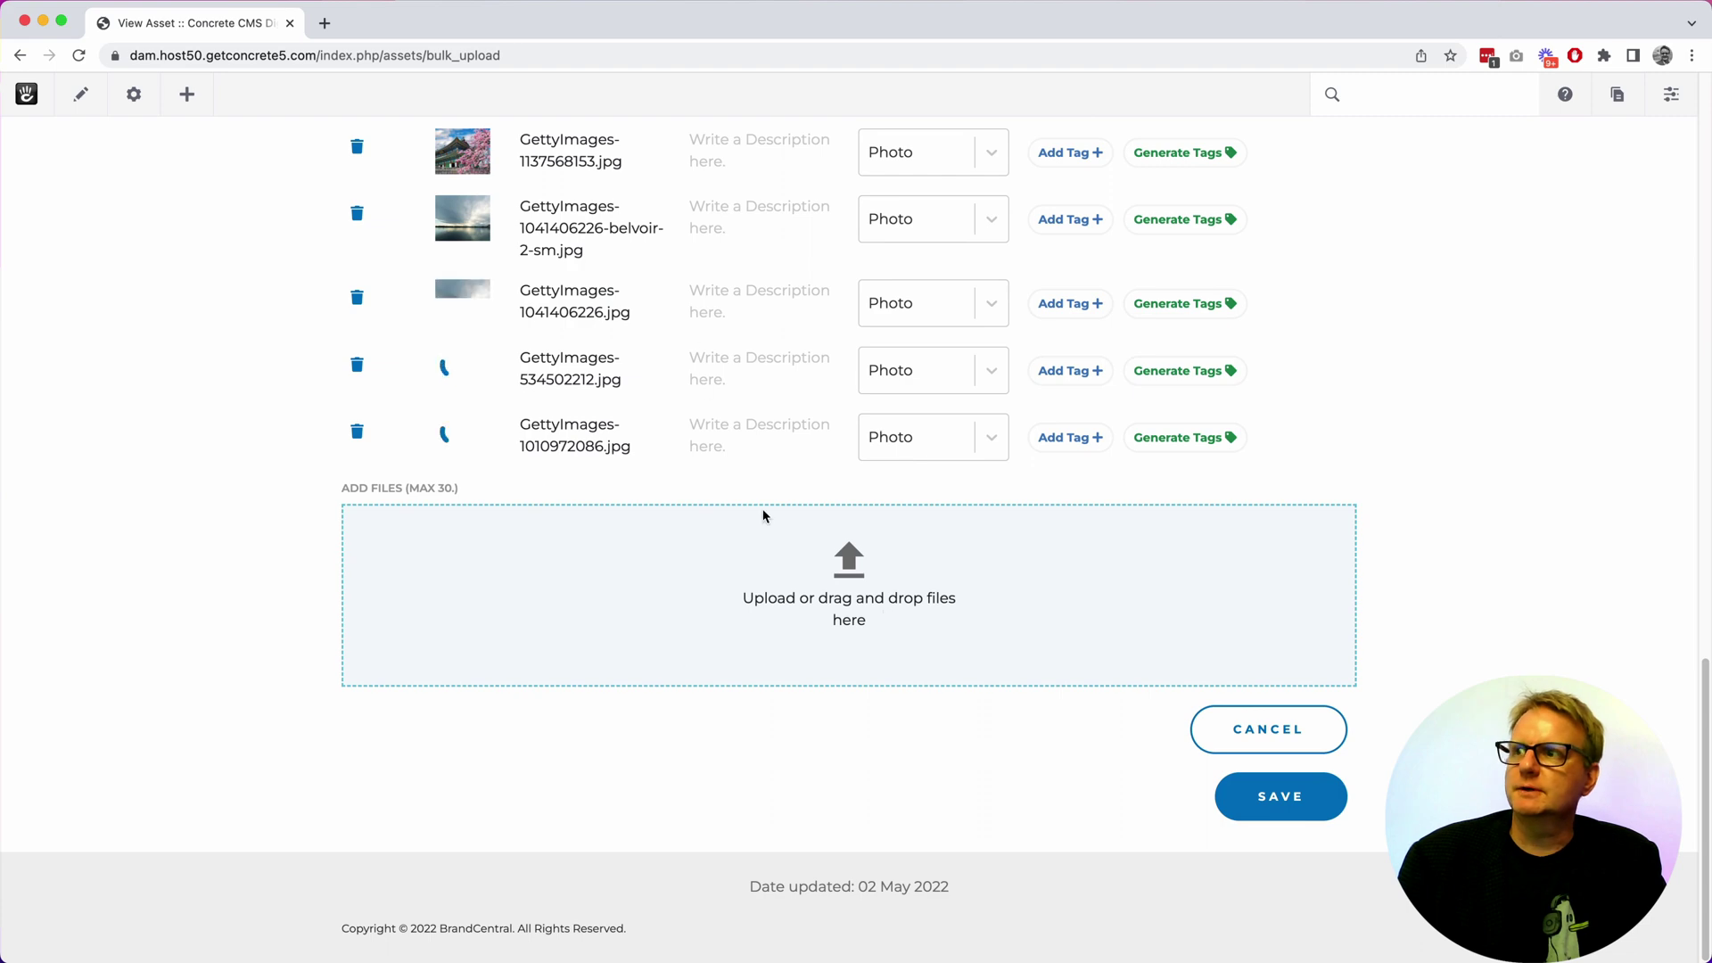
scroll(763, 516, "up", 15)
Add the tagged uploads to a newly created 'Landscape Pics' collection and save them
left_click(818, 443)
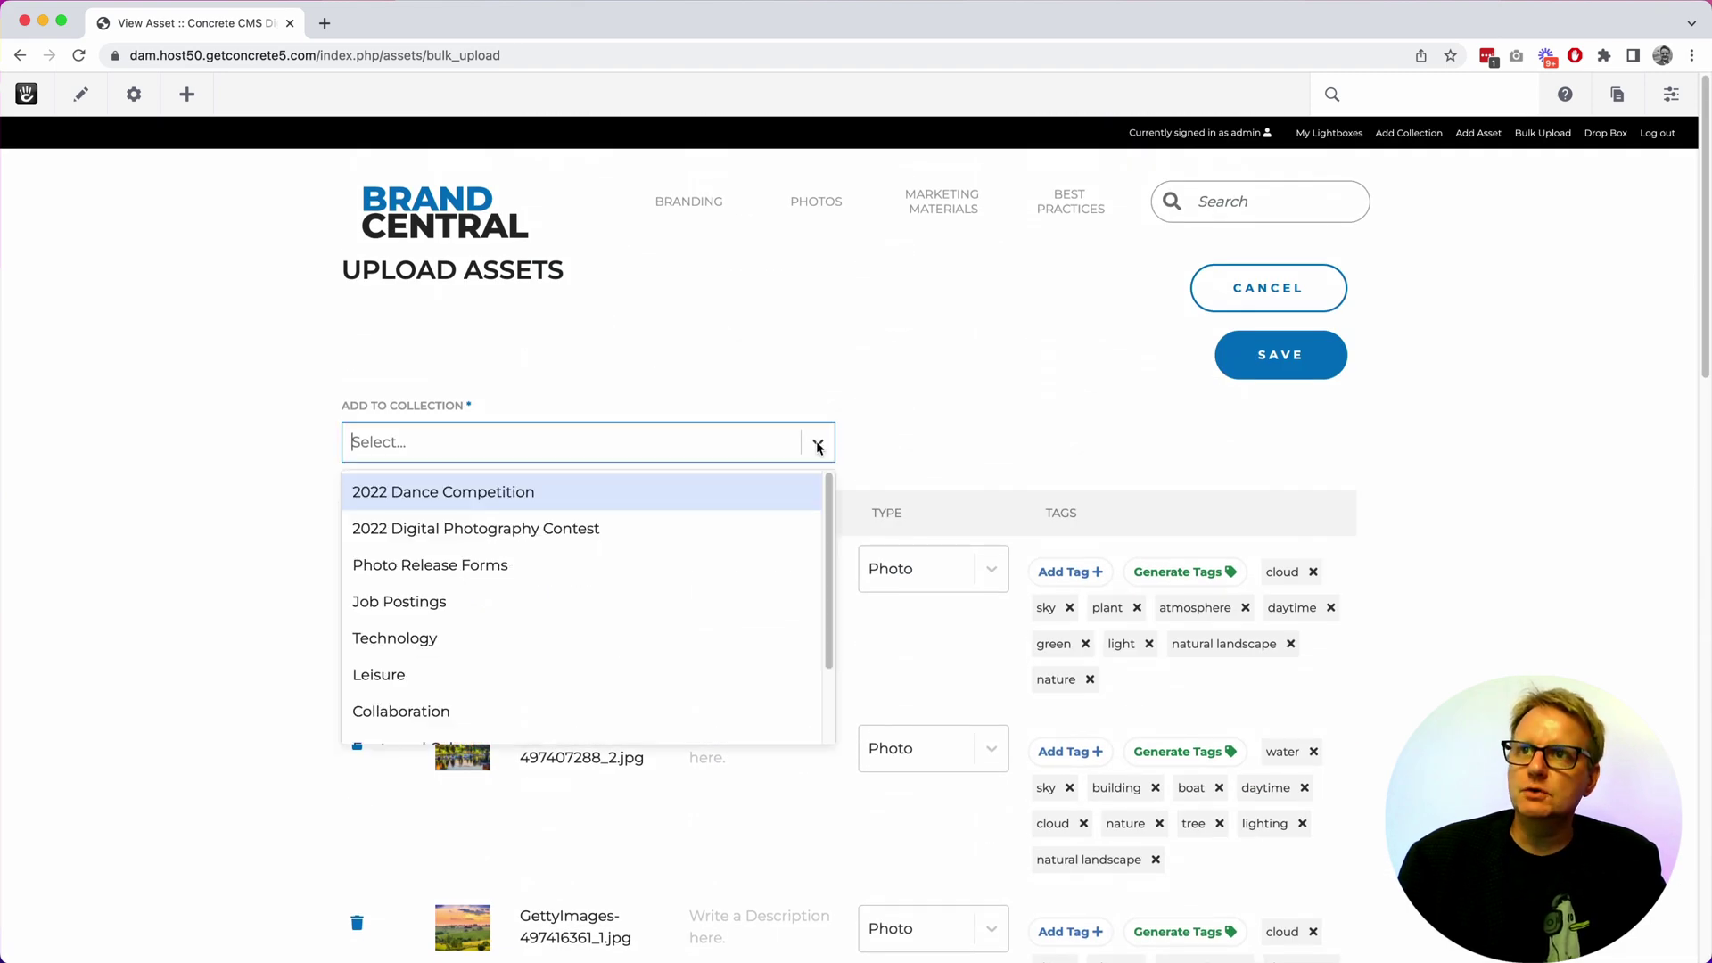
left_click(390, 445)
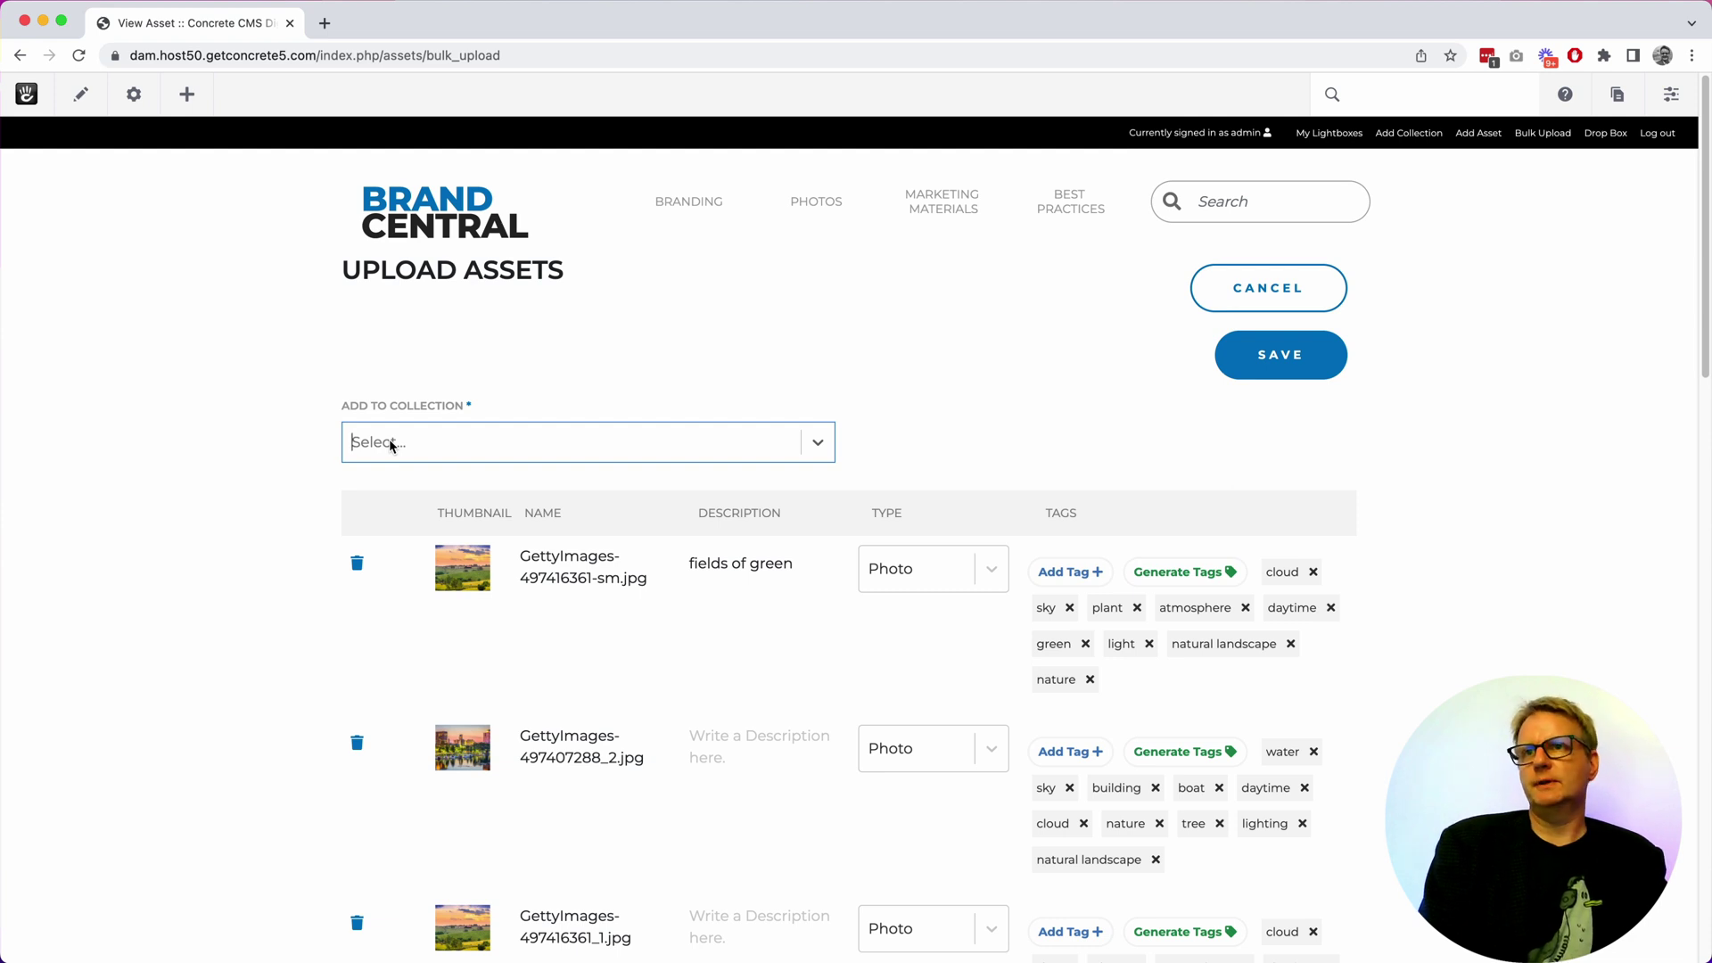
type("Landscape Pics")
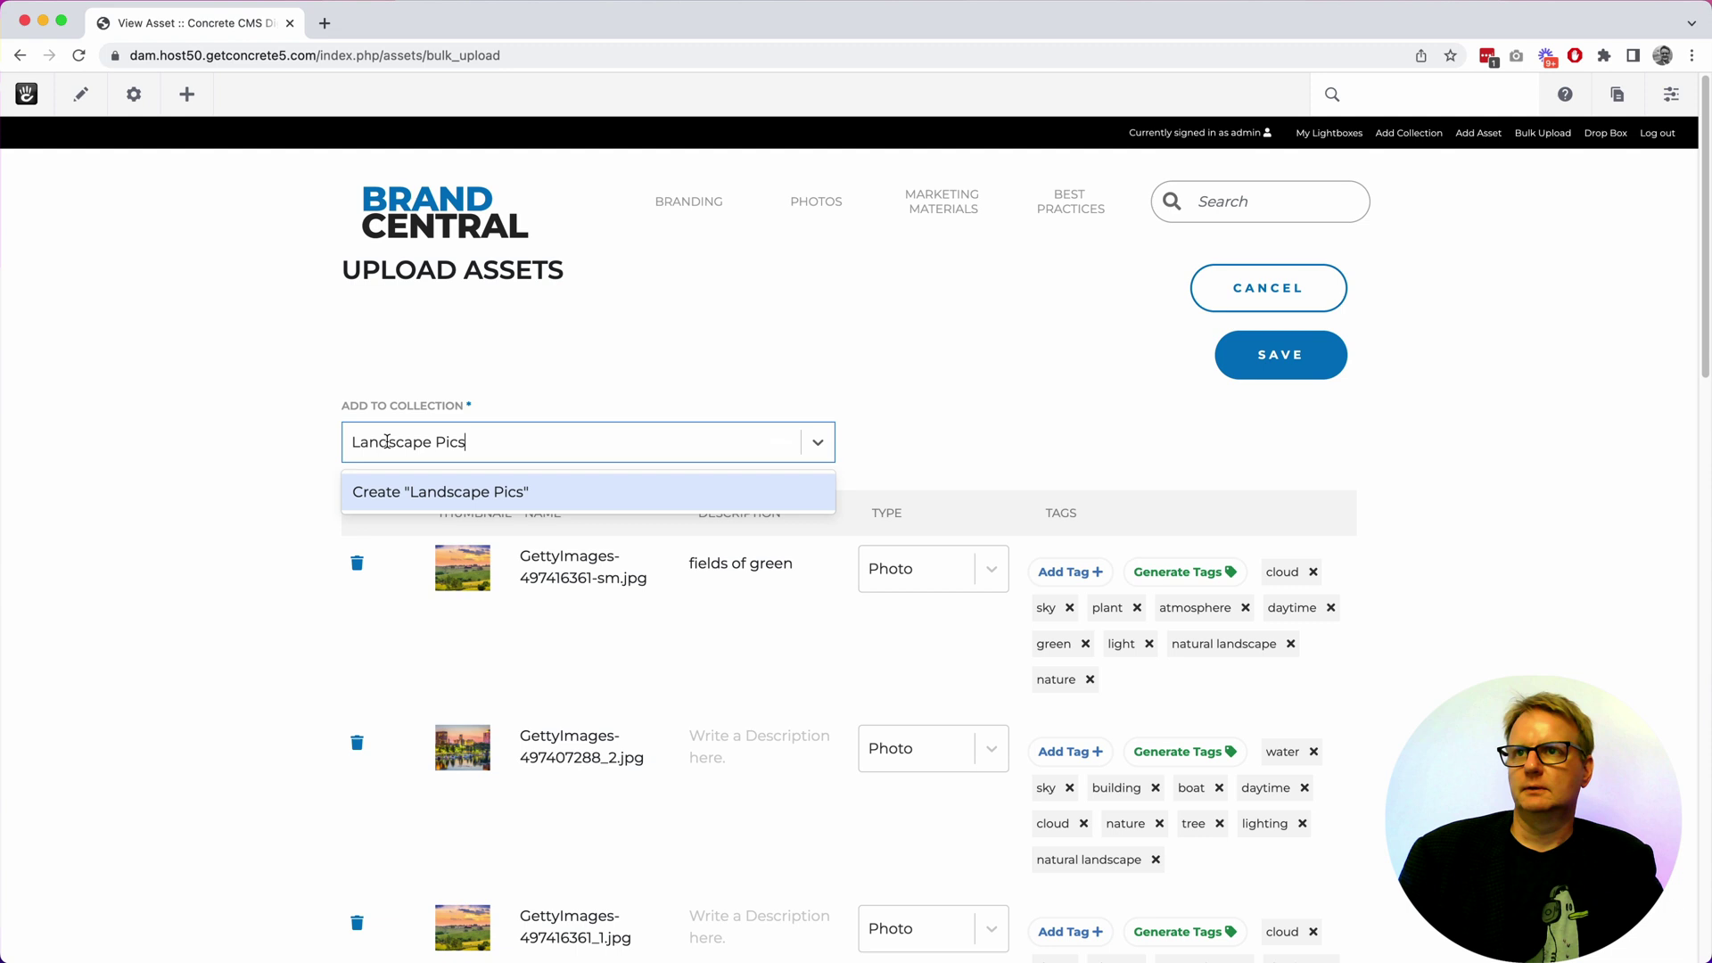
left_click(425, 491)
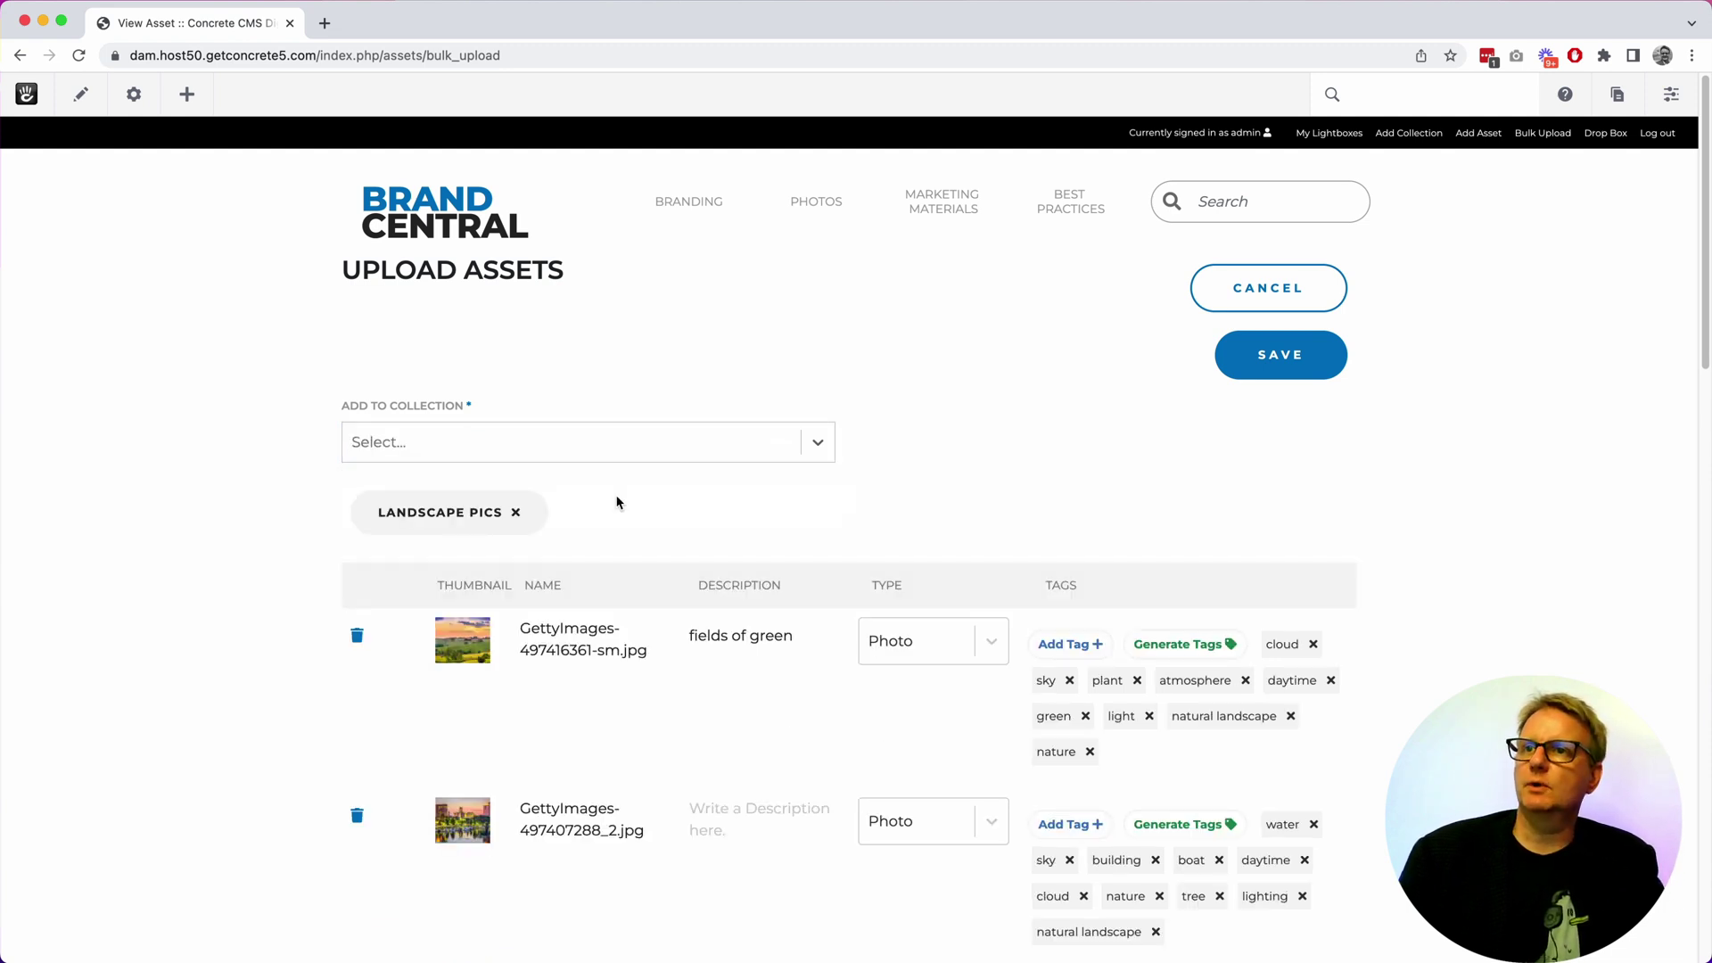
left_click(1261, 356)
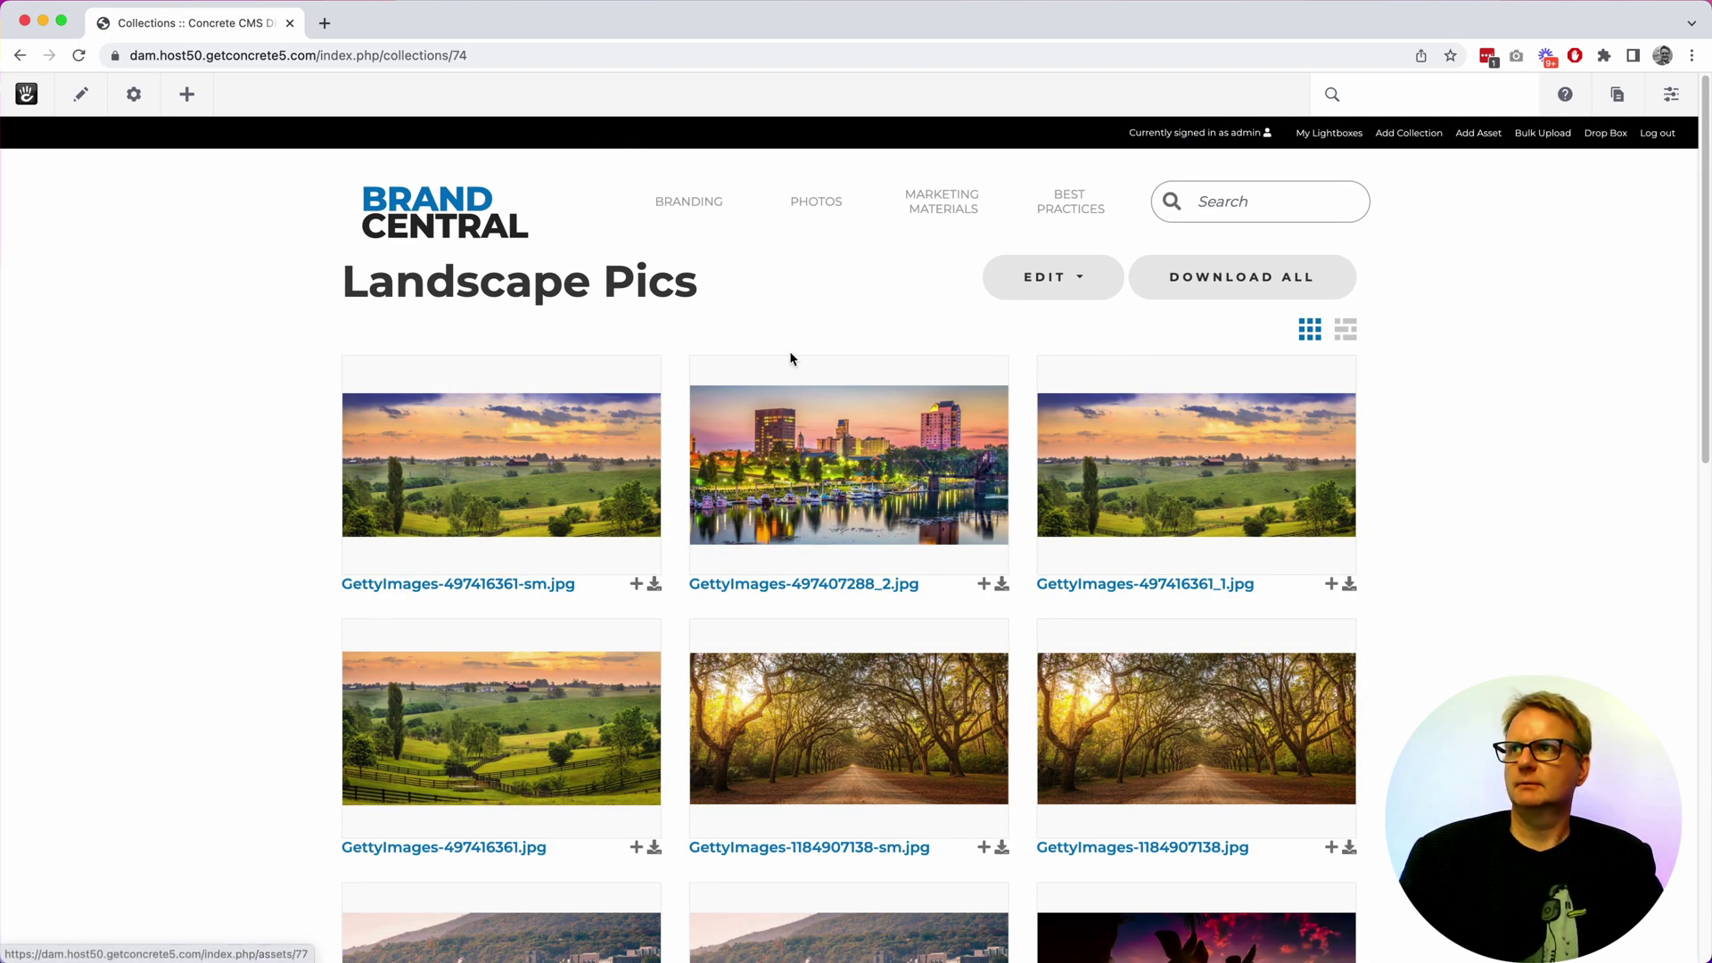
Reorder Landscape Pics so GettyImages-497407288_2.jpg sits below GettyImages-497416361_1.jpg, and save
left_click(1106, 278)
left_click(1106, 346)
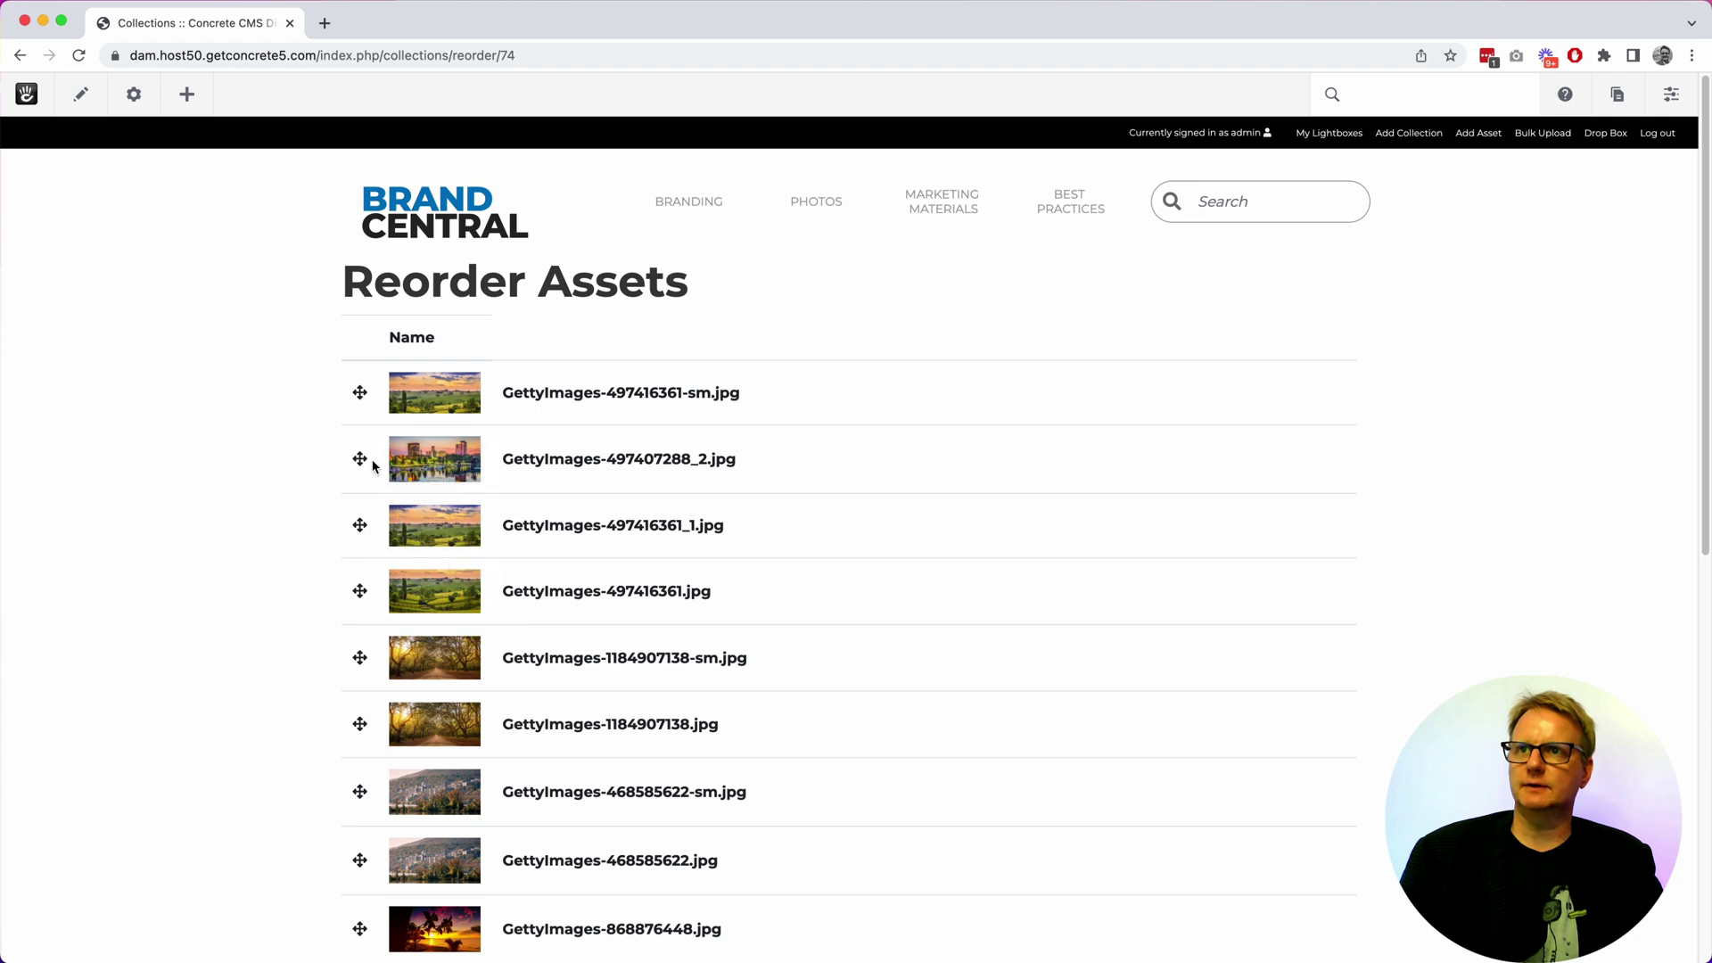
left_click_drag(357, 462, 375, 517)
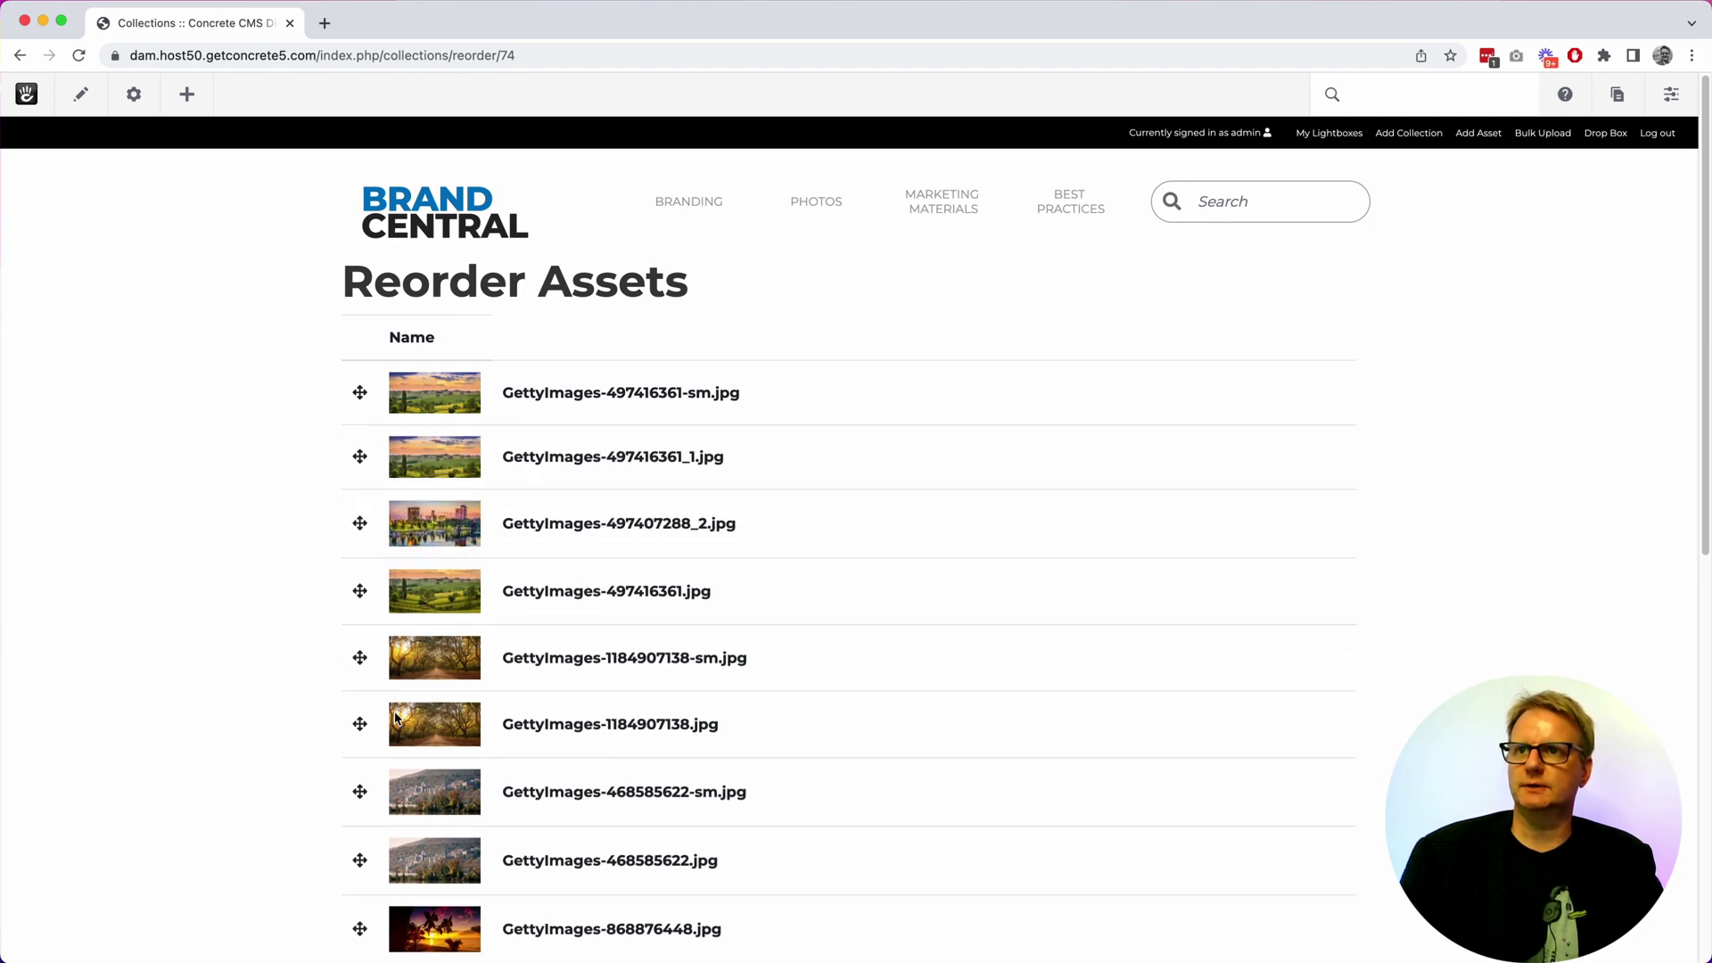
scroll(830, 692, "down", 8)
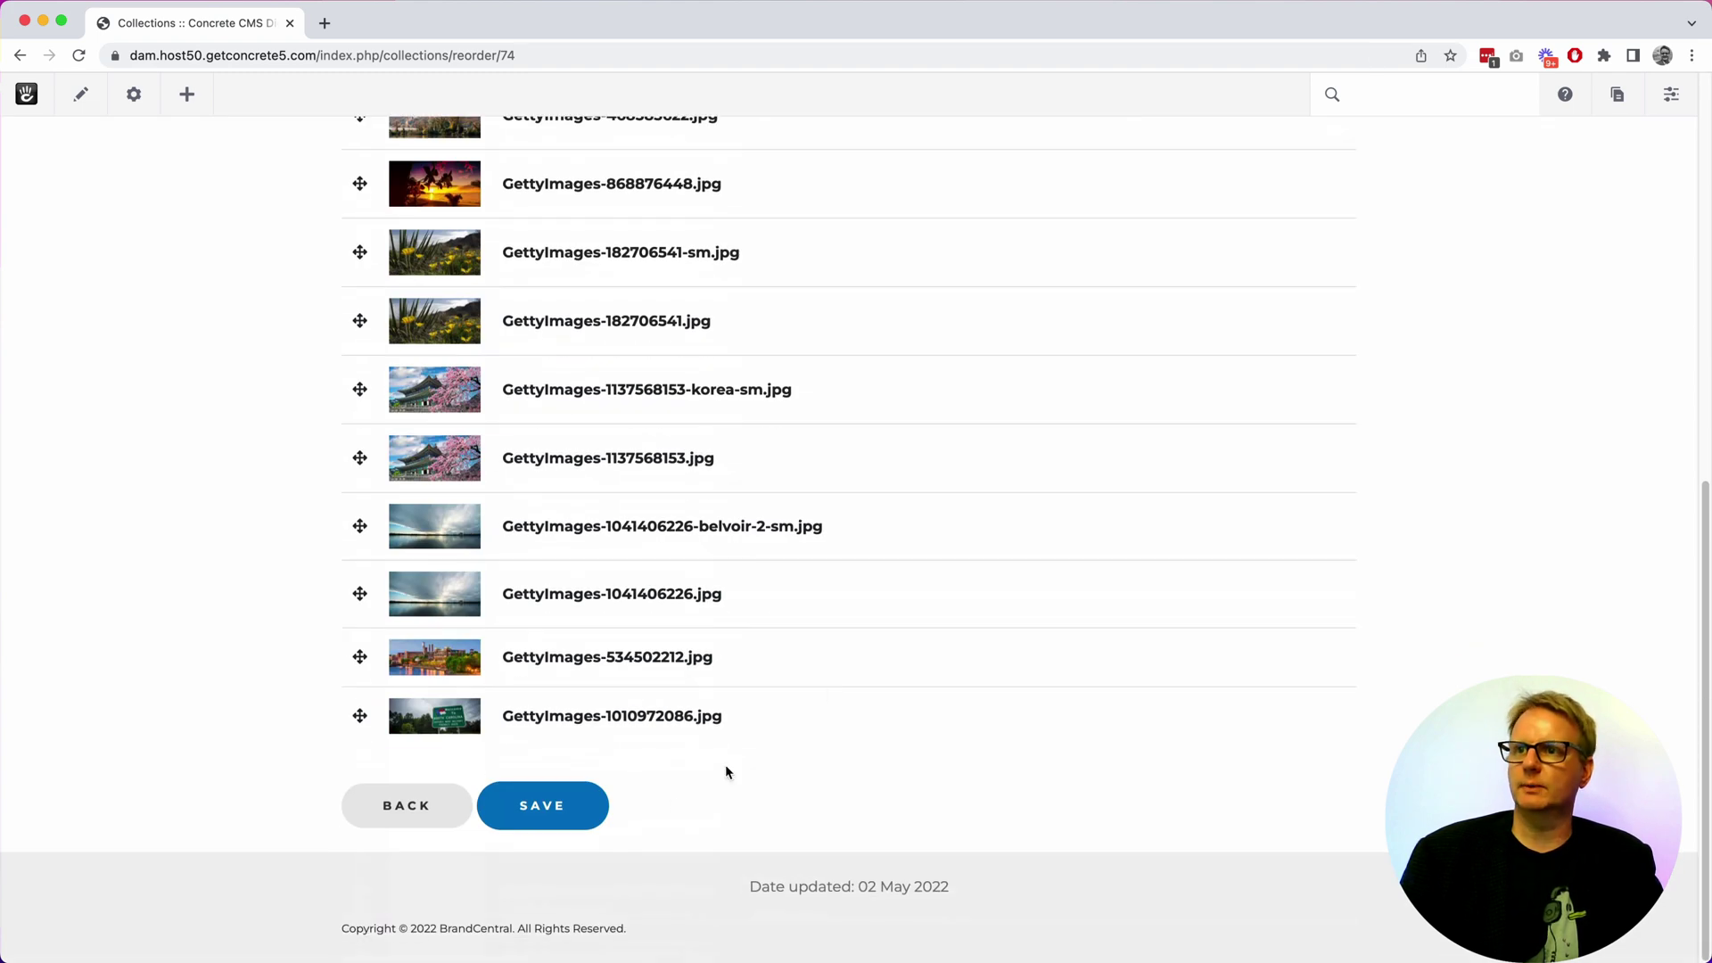
left_click(550, 814)
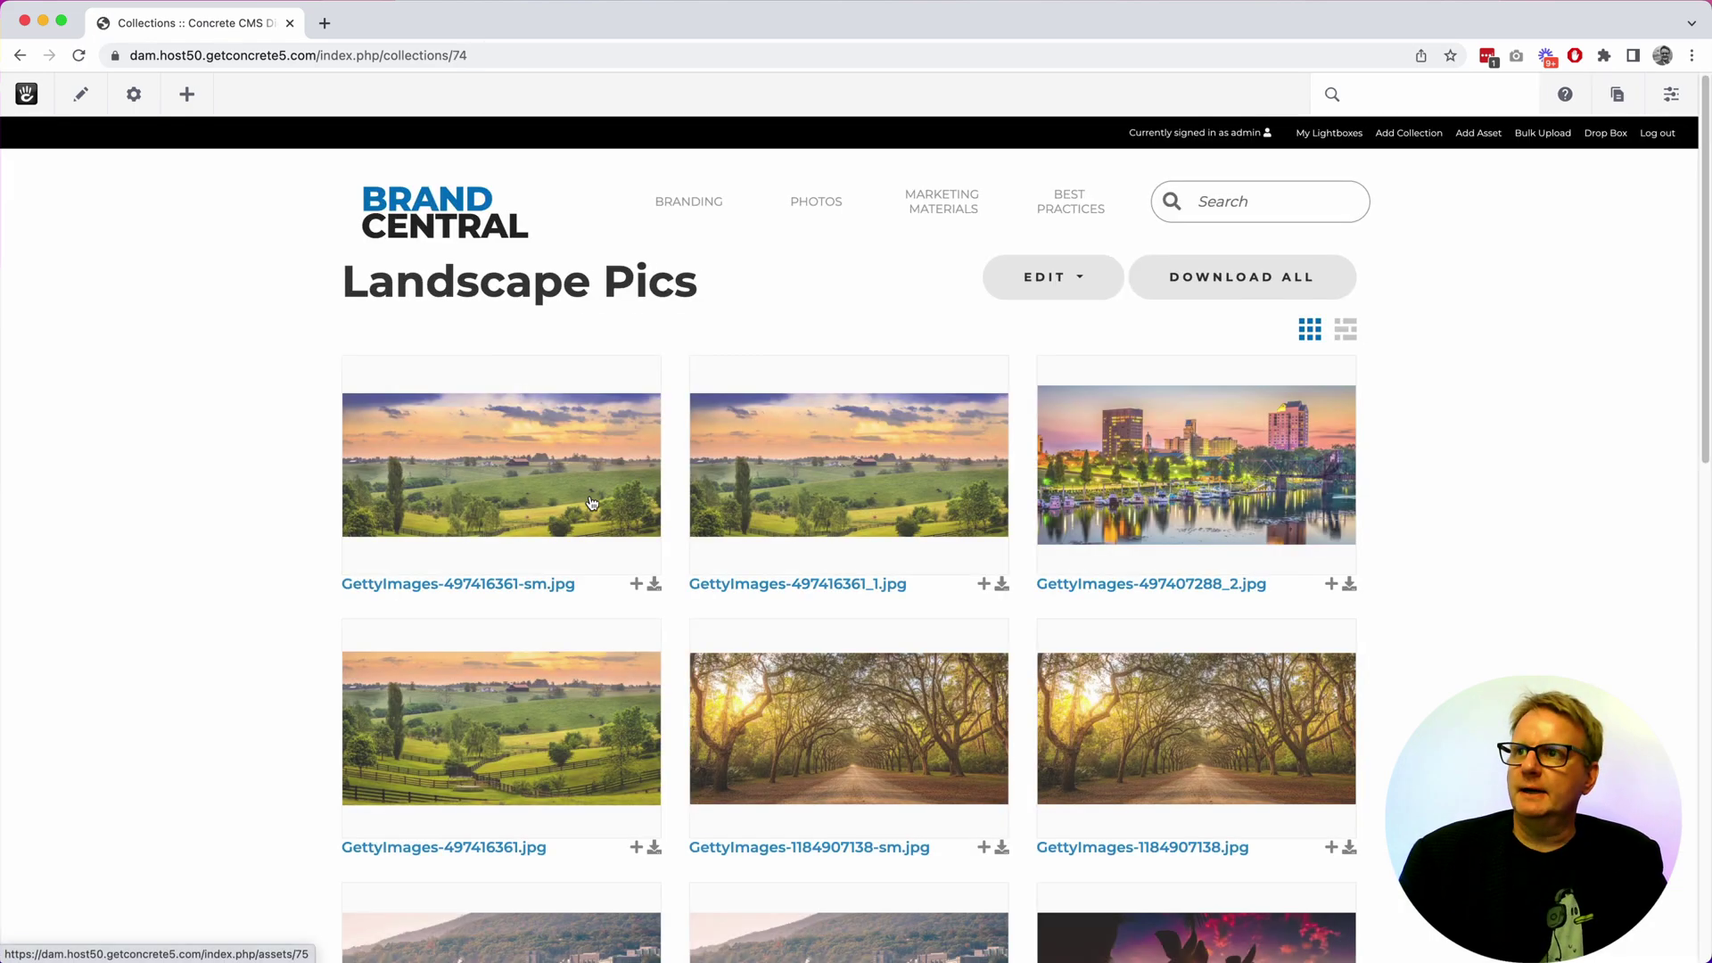
scroll(593, 503, "down", 10)
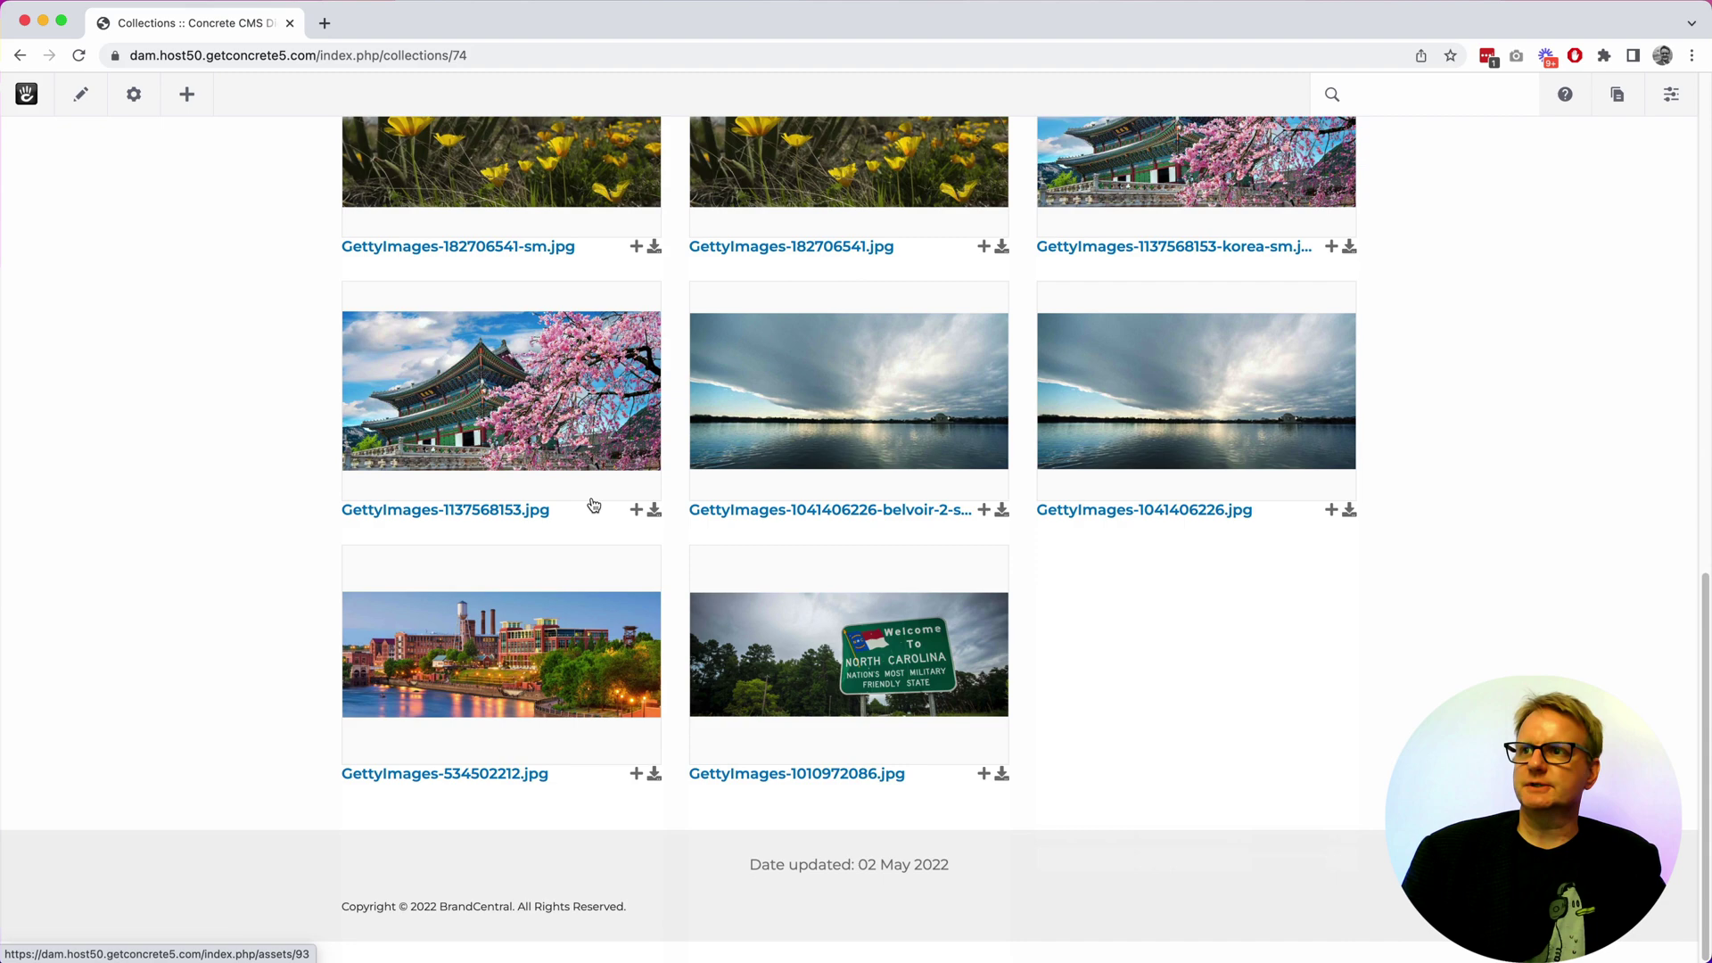
scroll(593, 506, "up", 10)
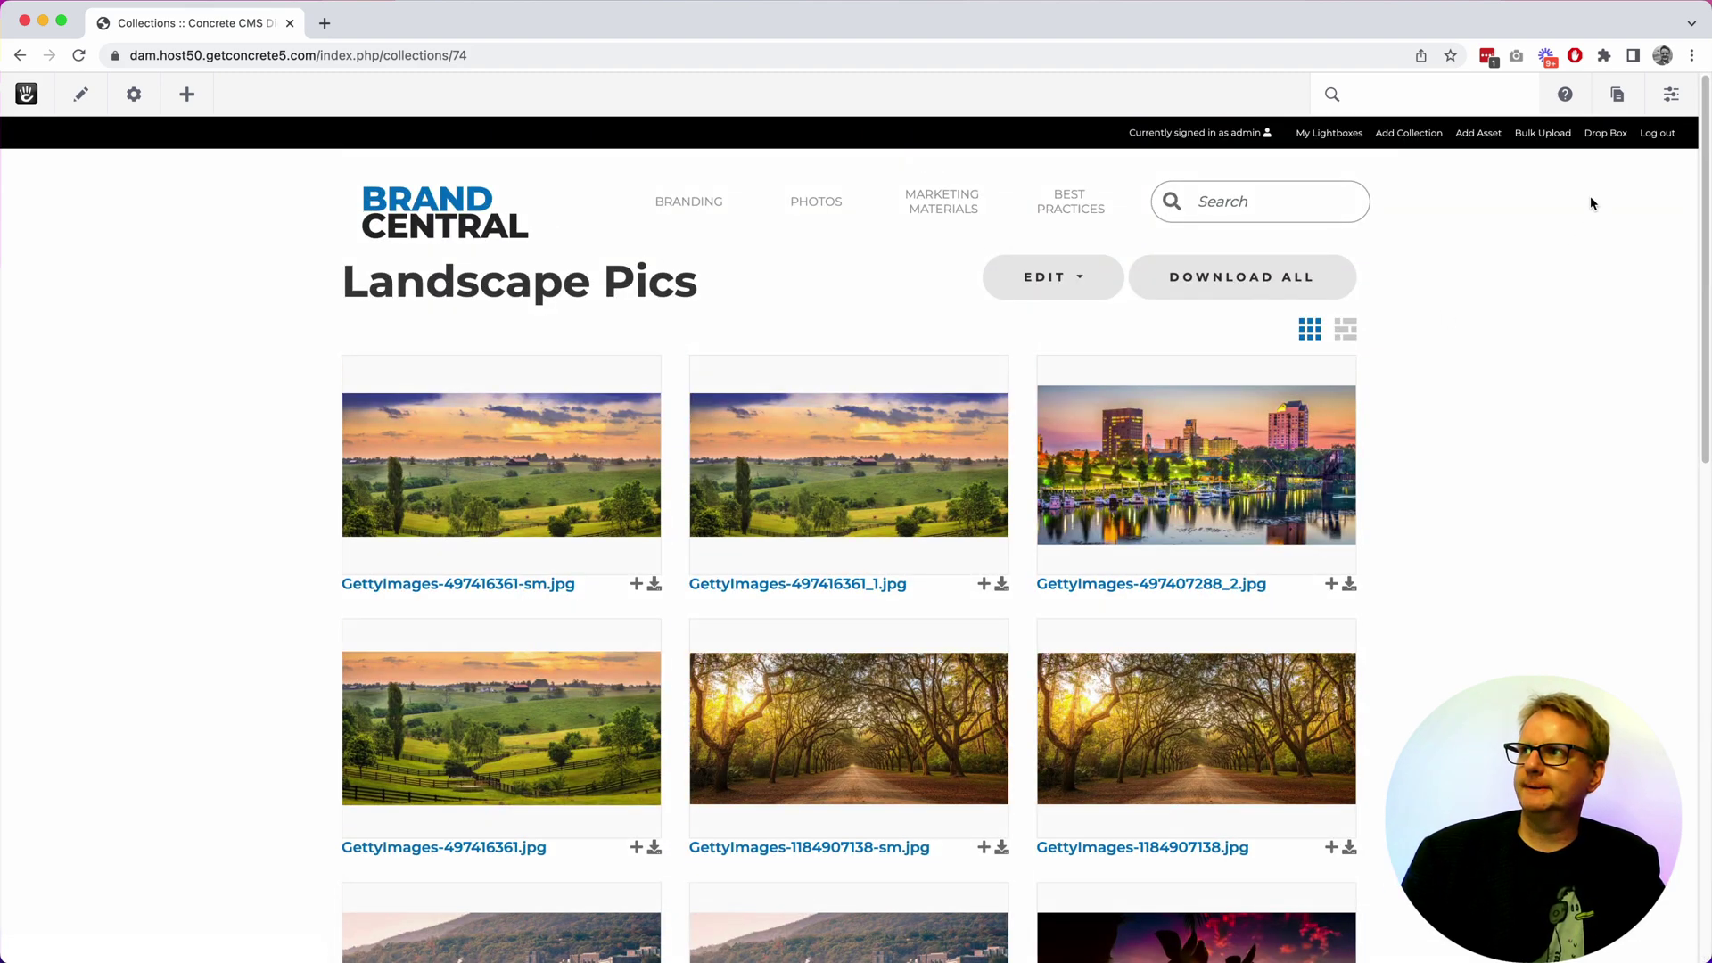
Go to the Drop Box page and look over its empty file-drop area
left_click(1602, 134)
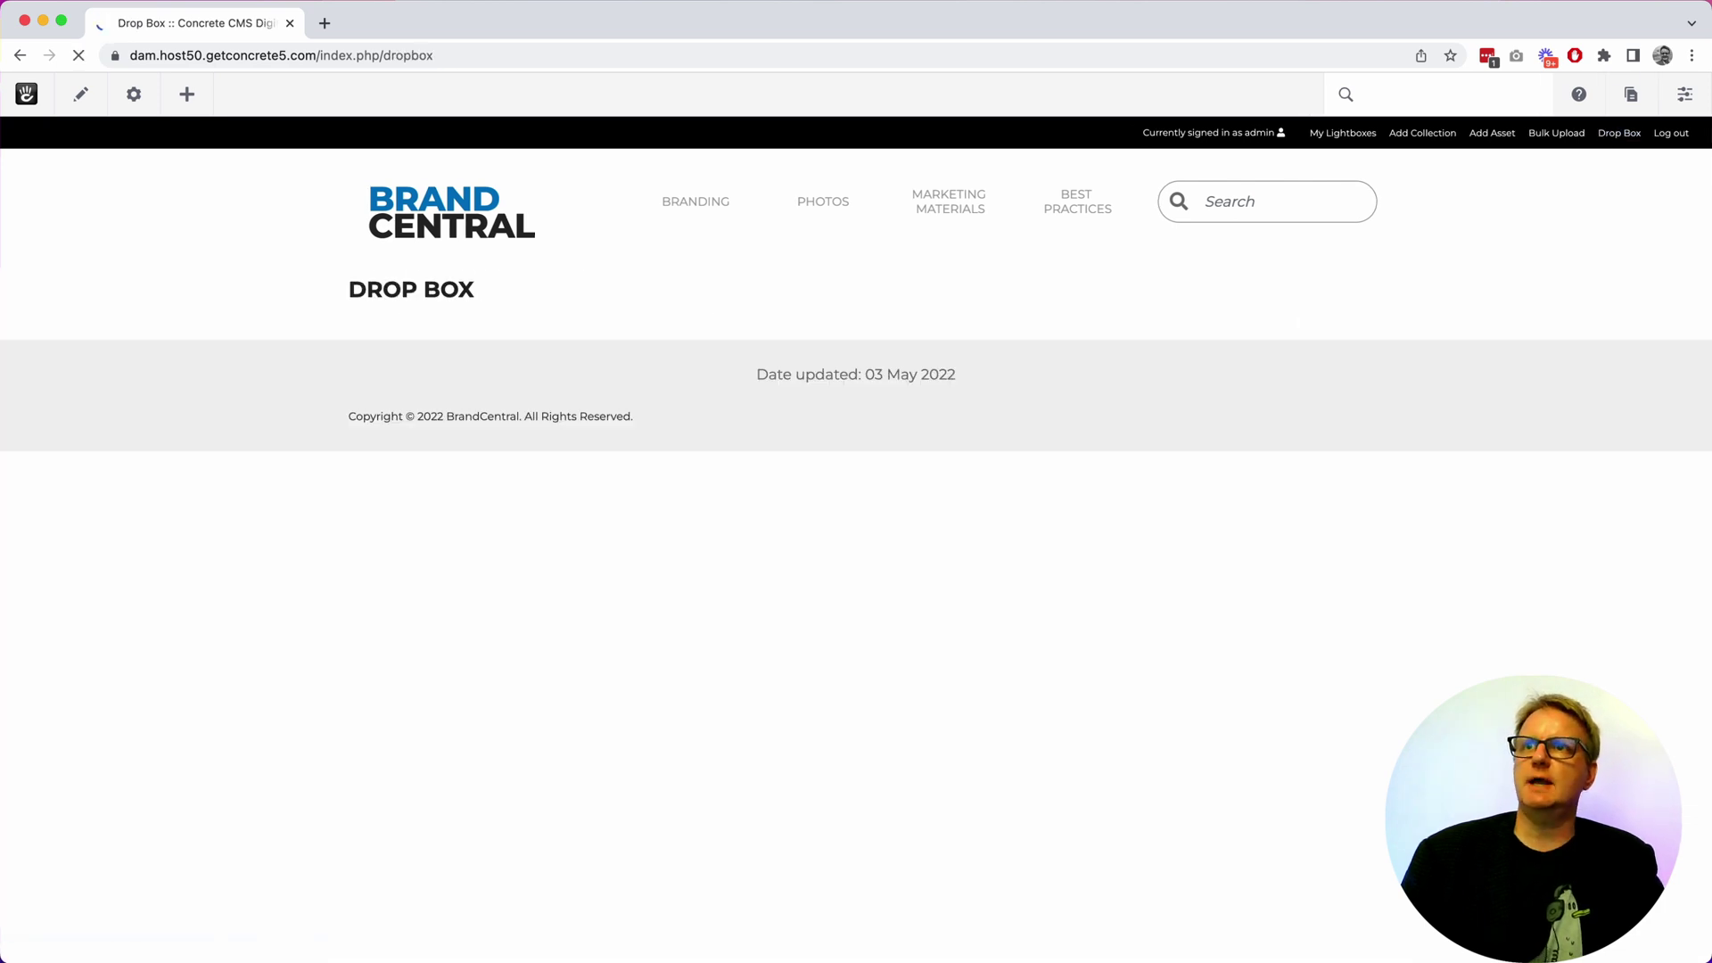
scroll(1471, 505, "down", 1)
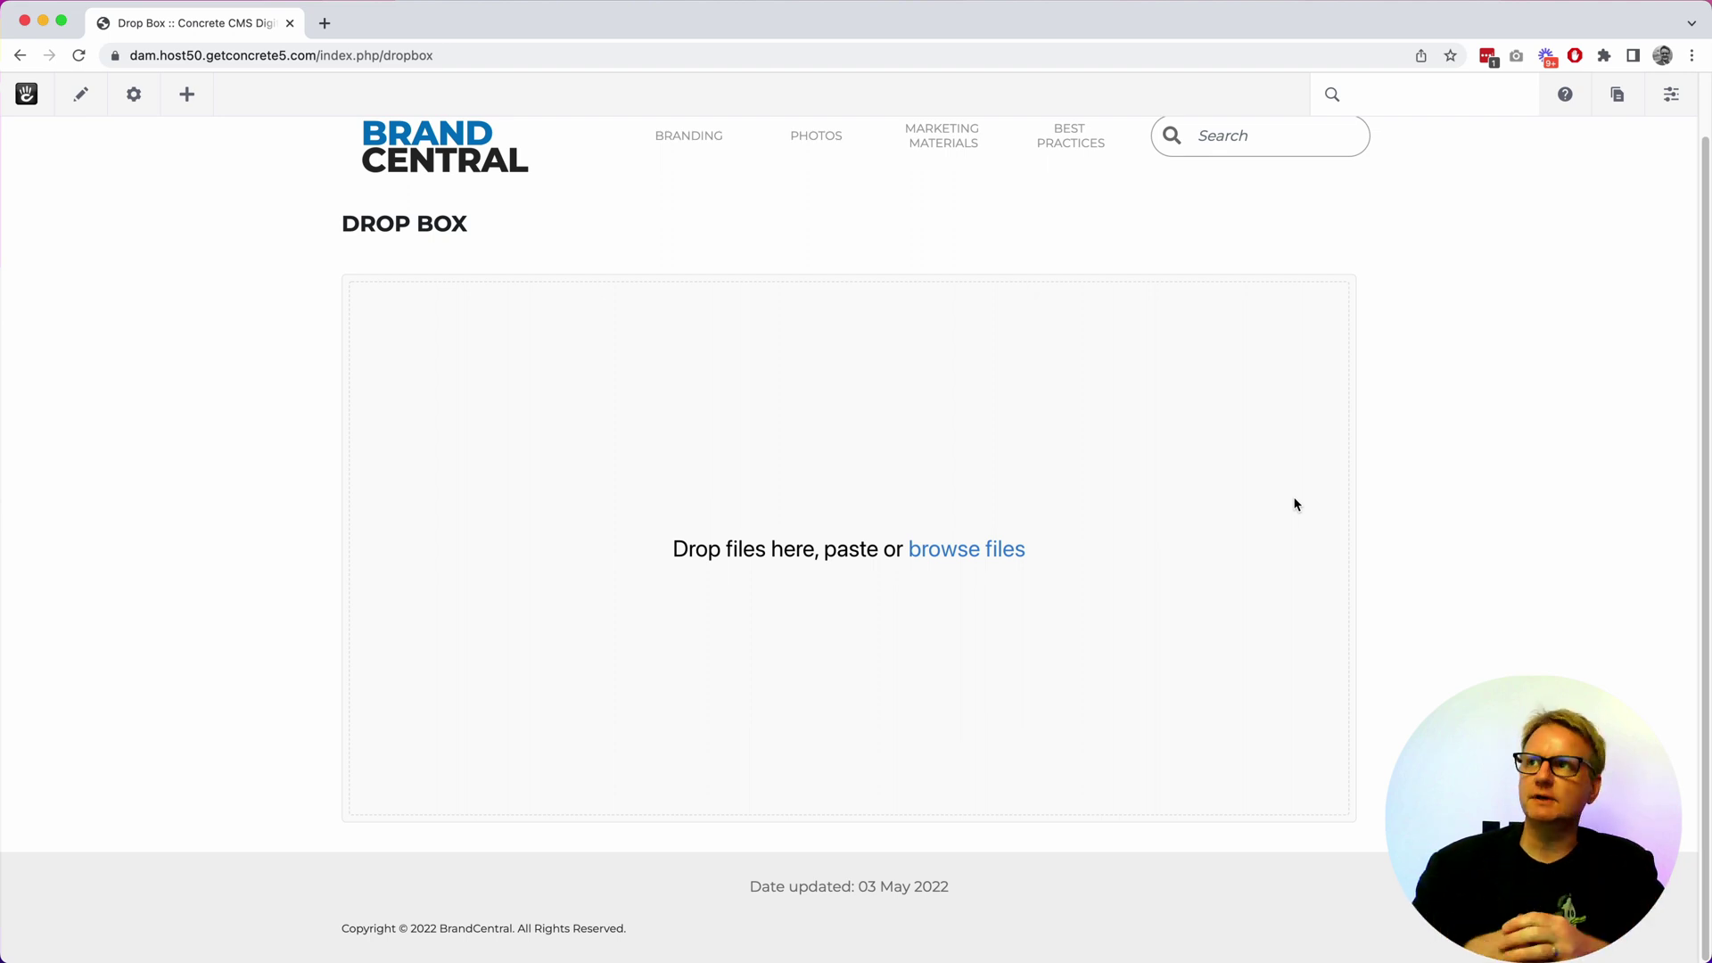
scroll(1295, 502, "up", 2)
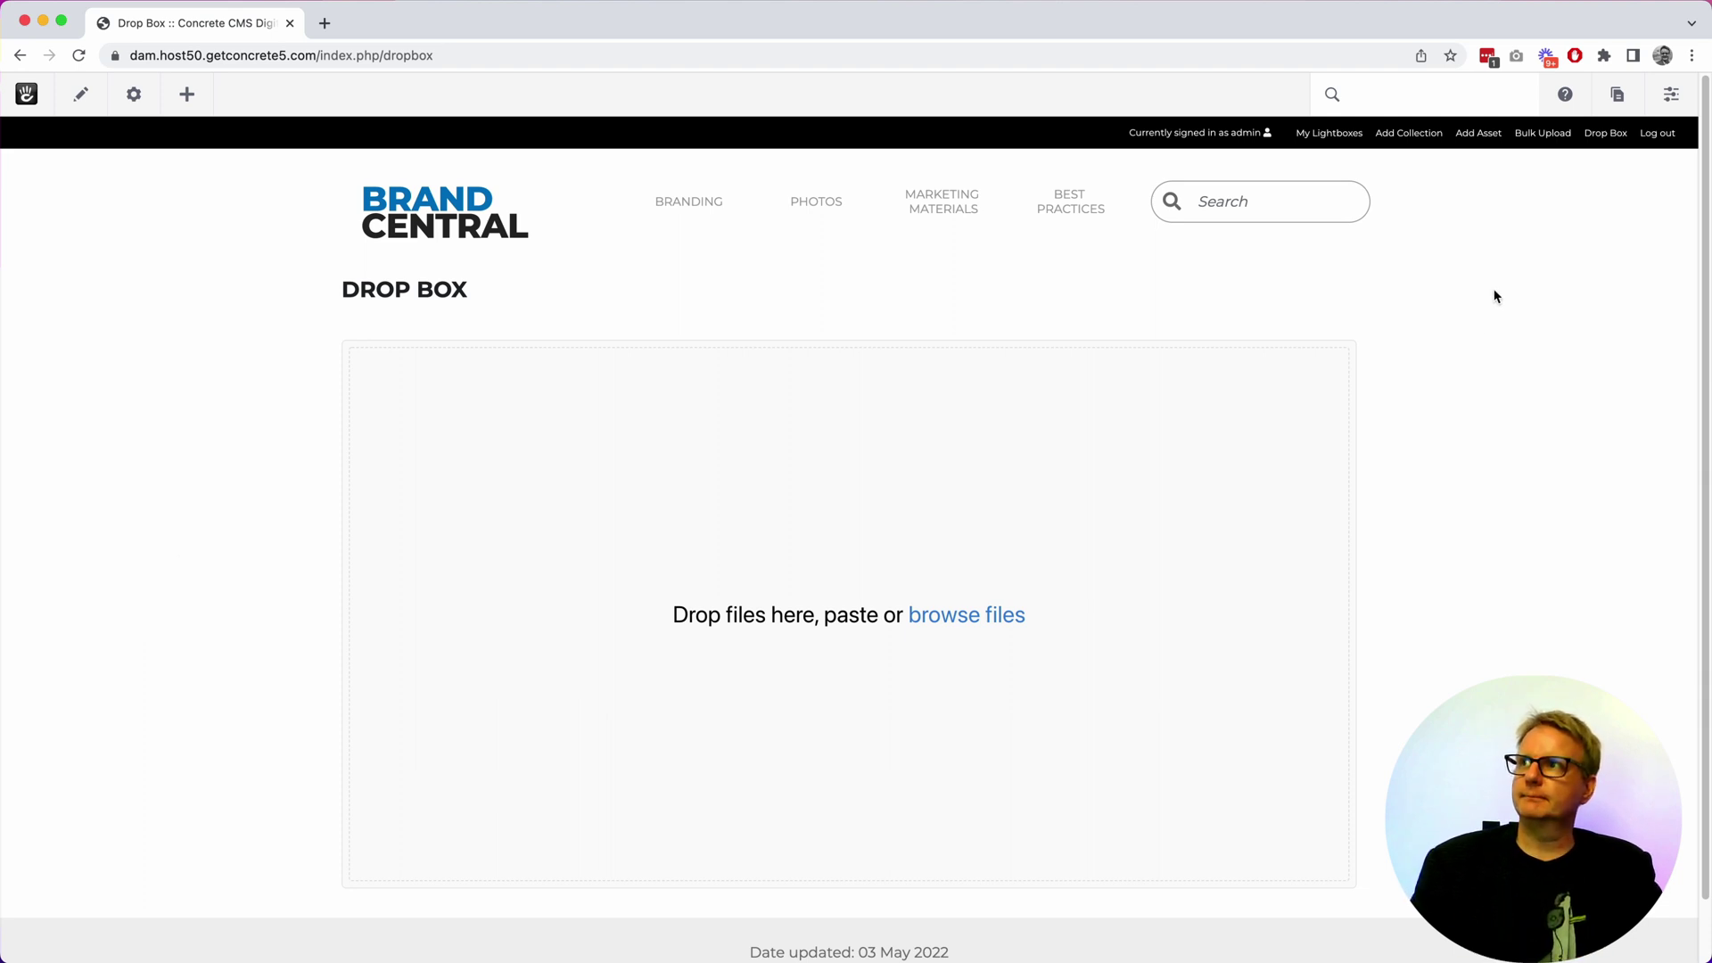
Visit the Best Practices page, then switch to the site dashboard
left_click(1081, 196)
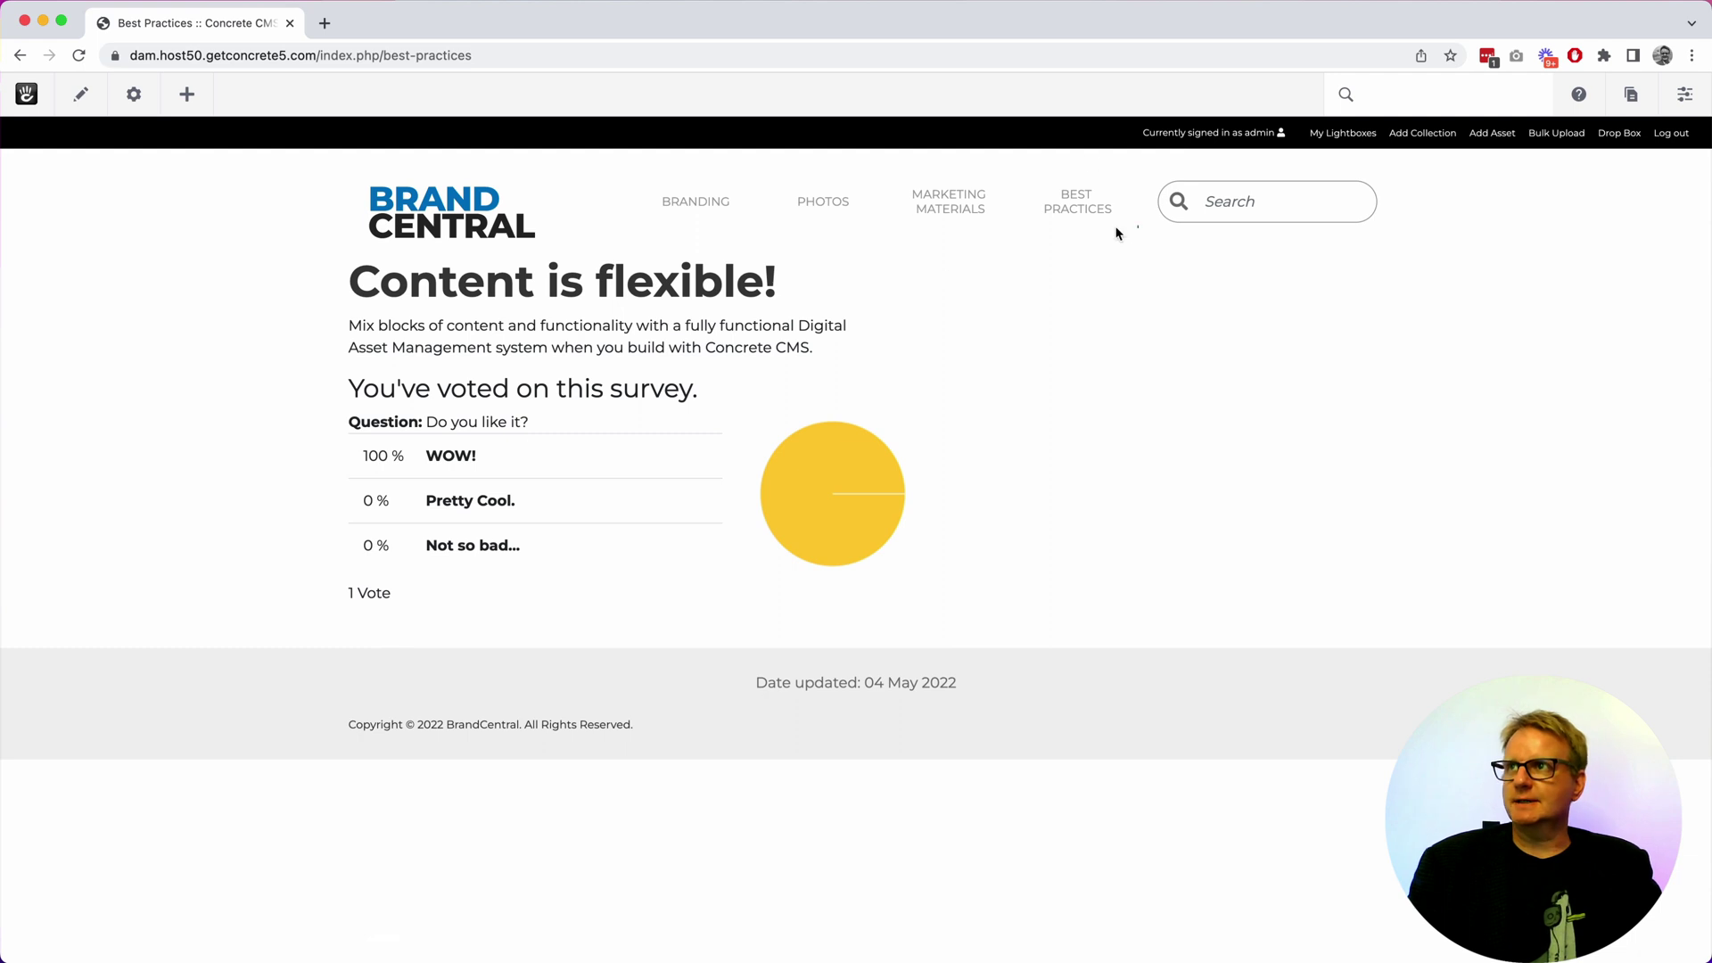
left_click(1684, 93)
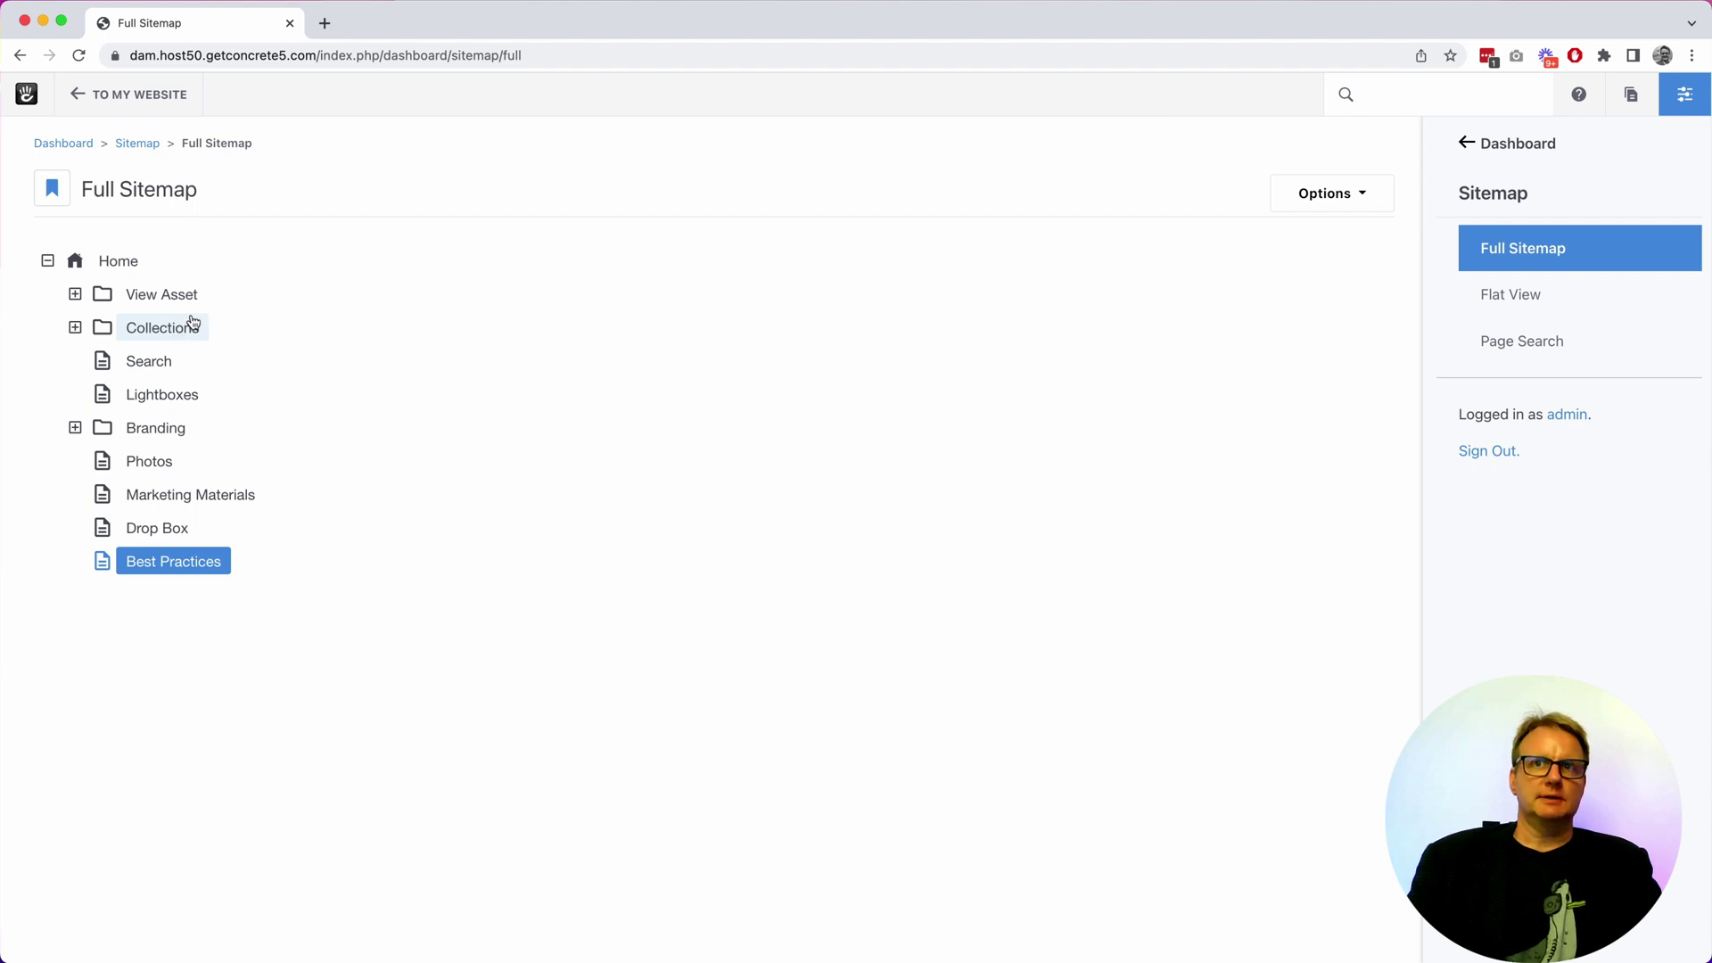
left_click(75, 327)
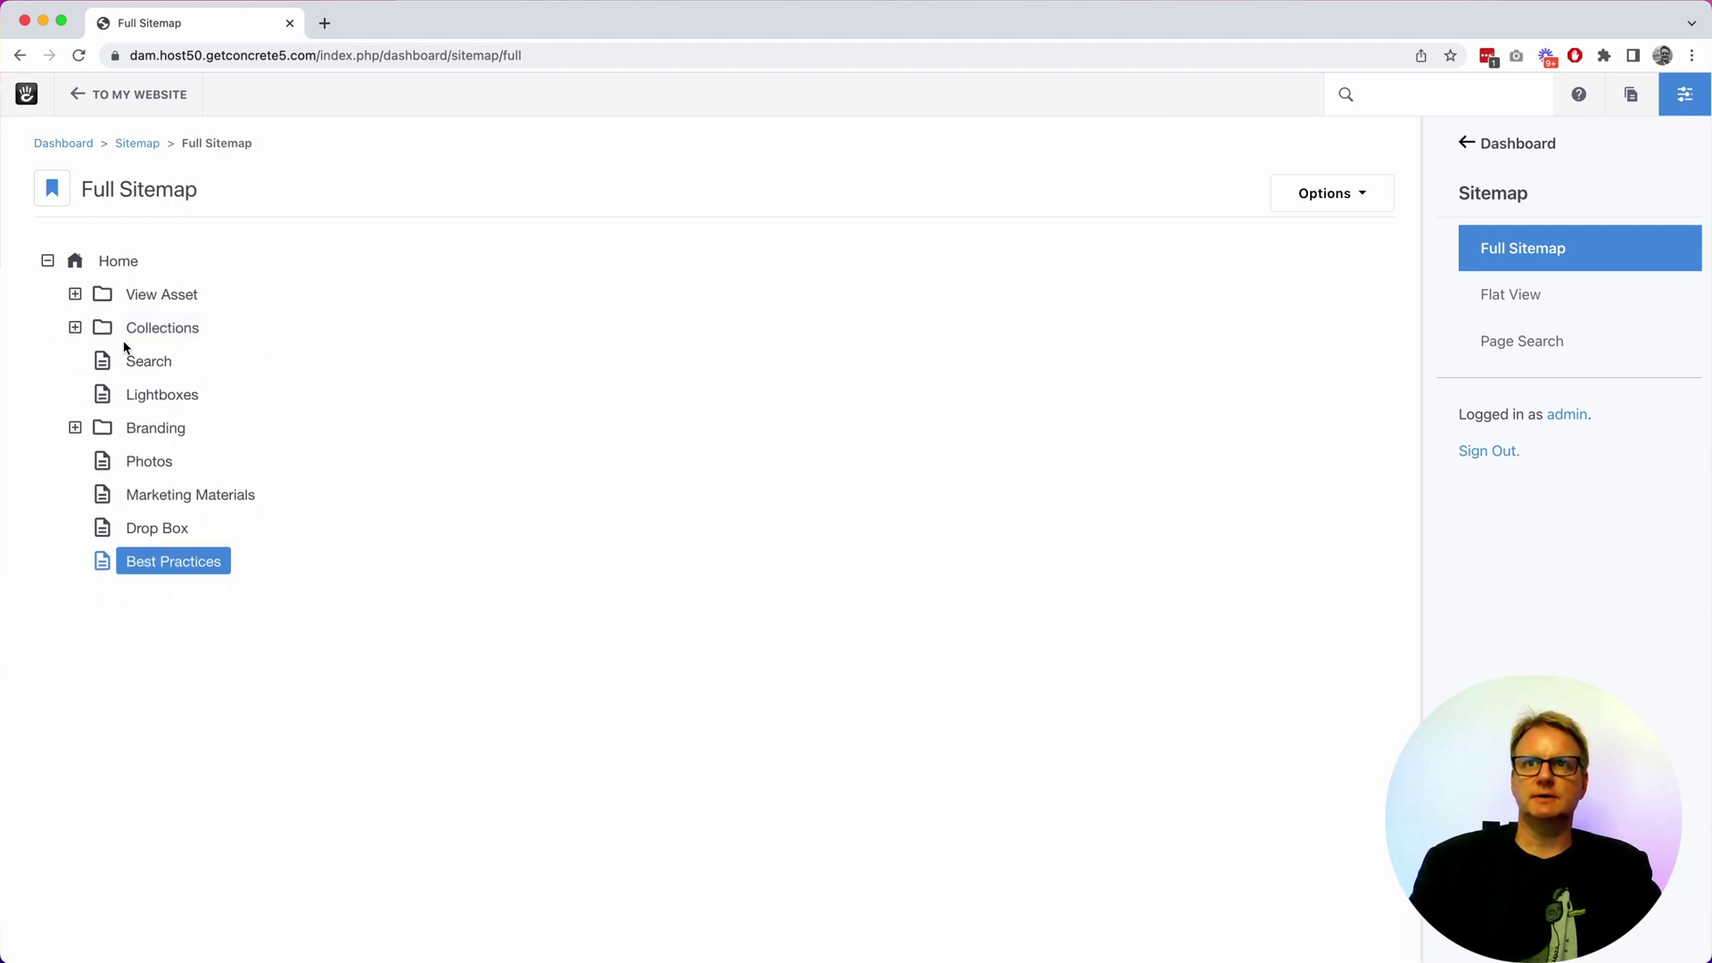
left_click(75, 294)
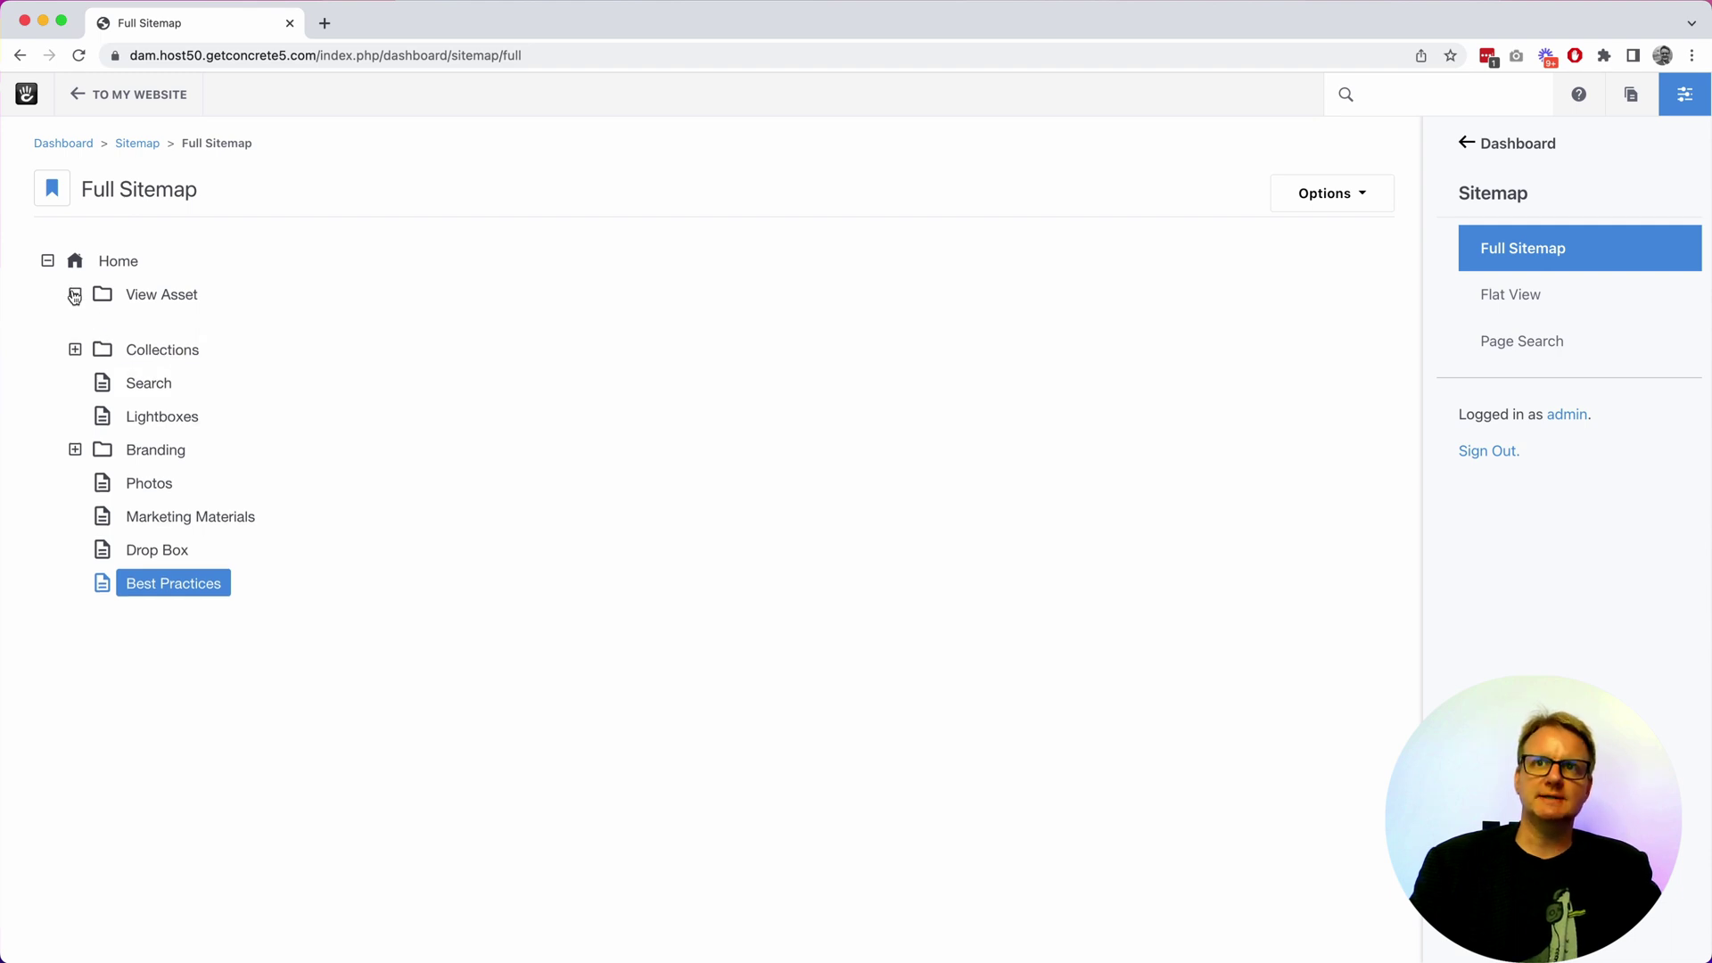
left_click(74, 294)
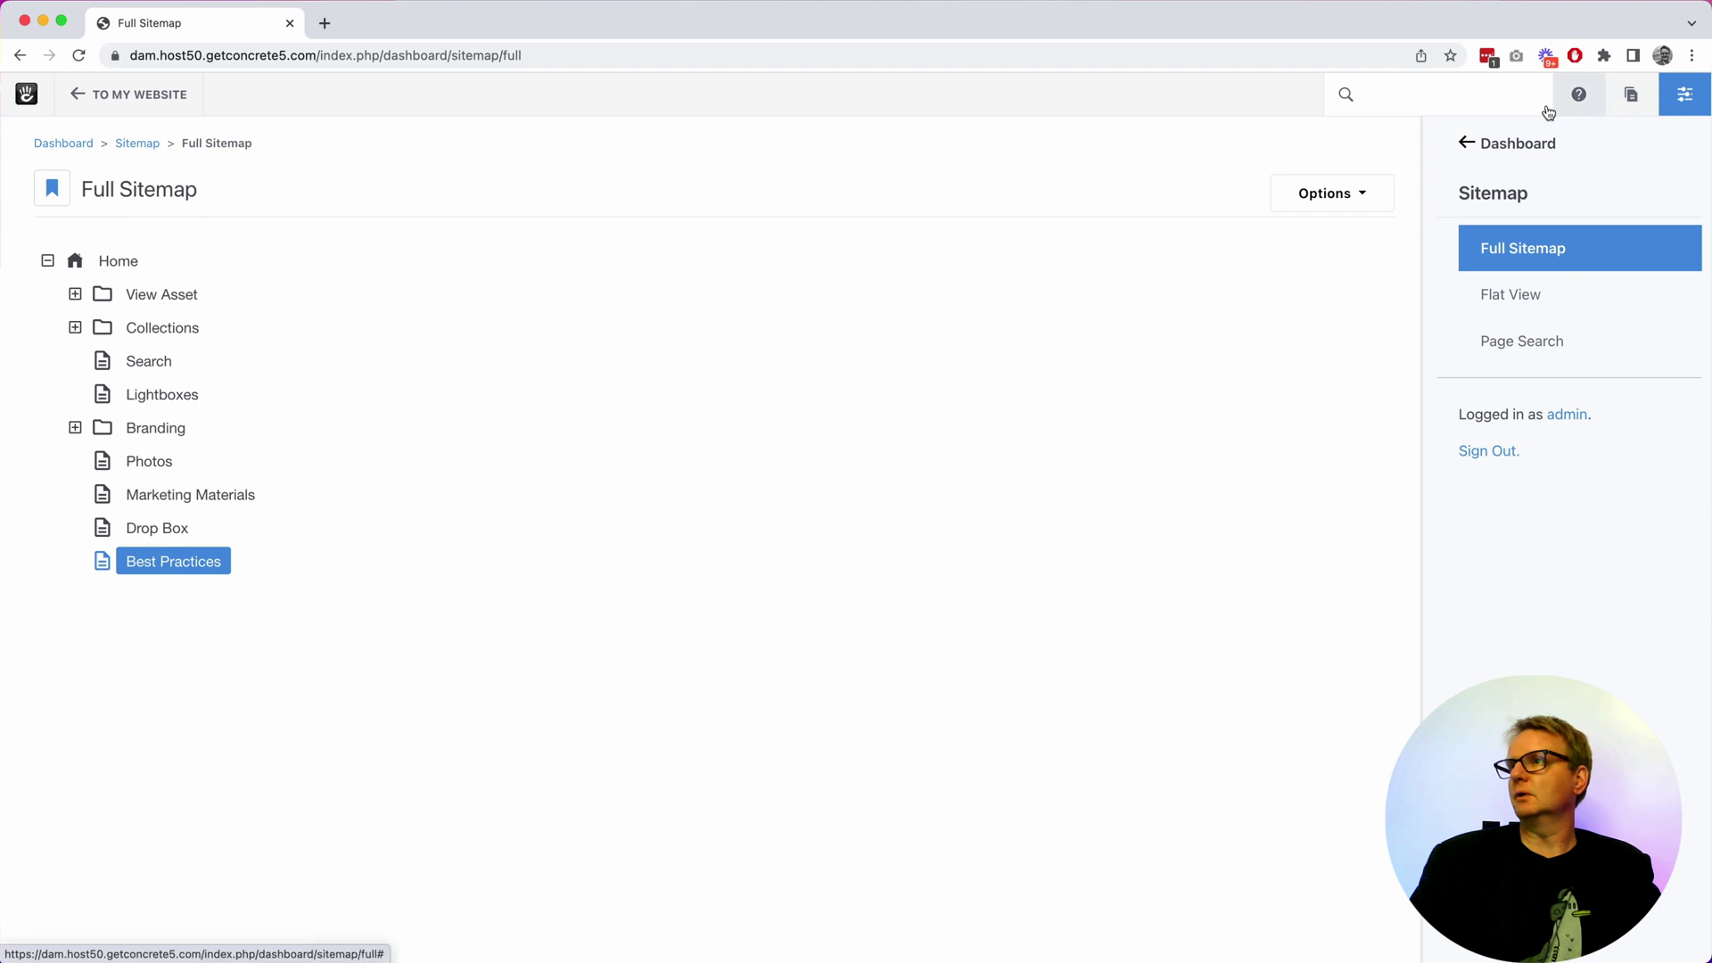
Browse the Lightbox entries and the Assets file folder, then return to the Best Practices page
left_click(1481, 144)
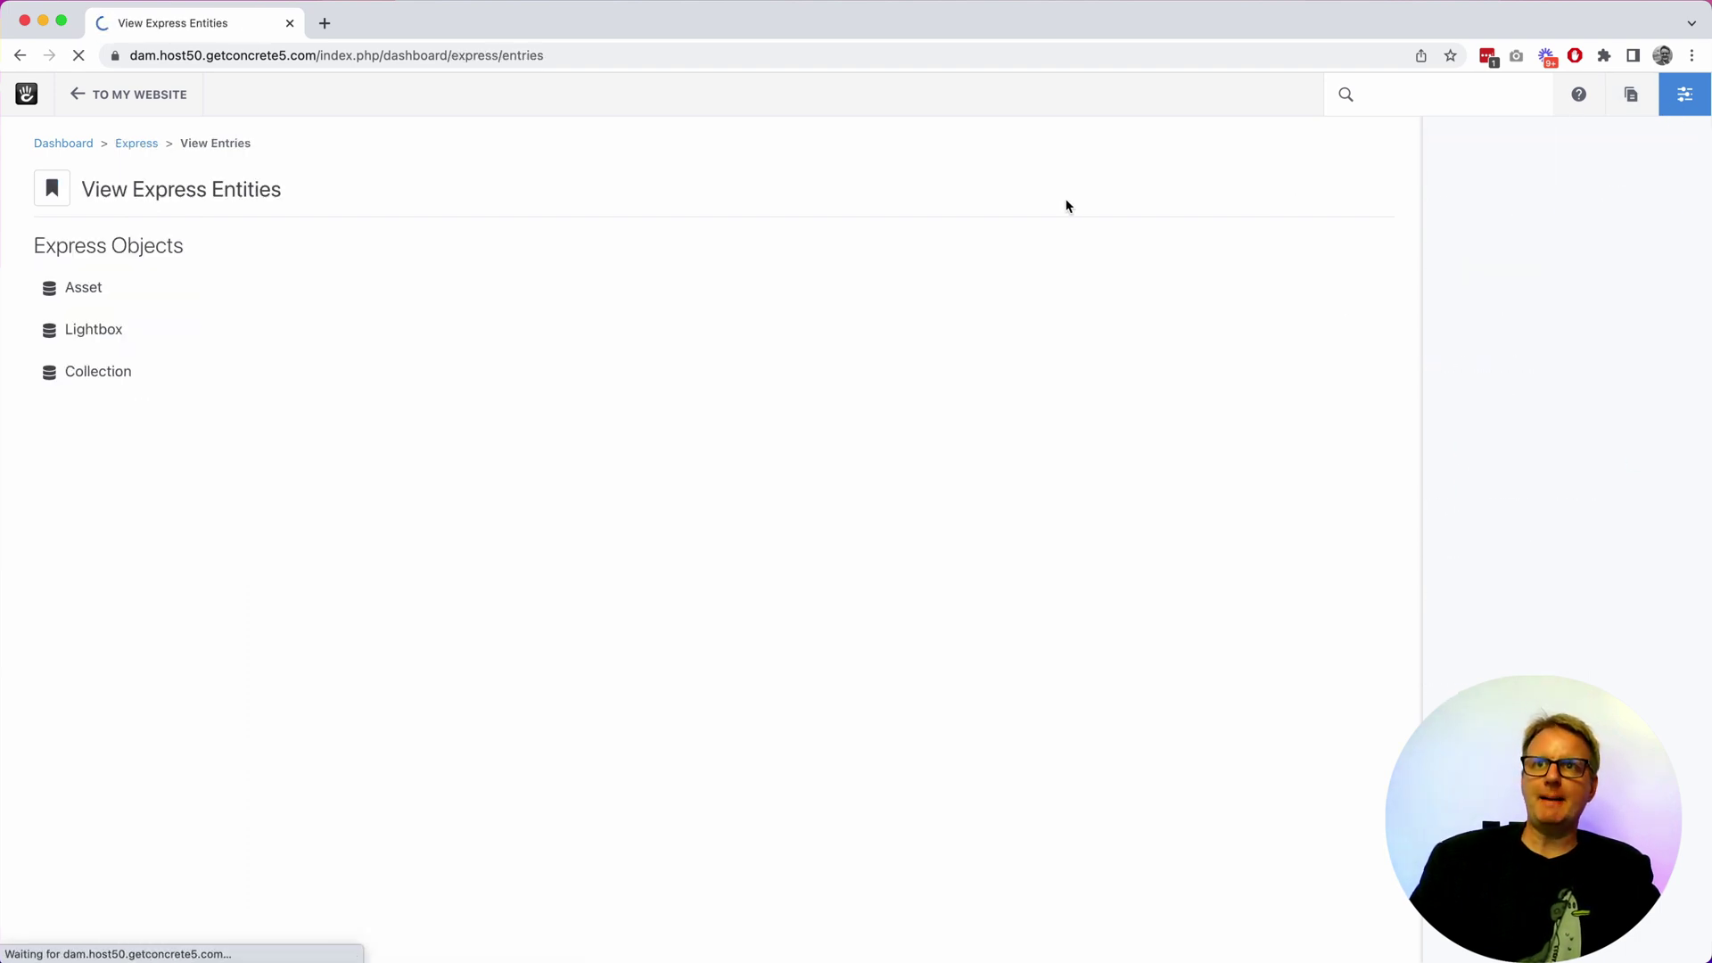
left_click(136, 335)
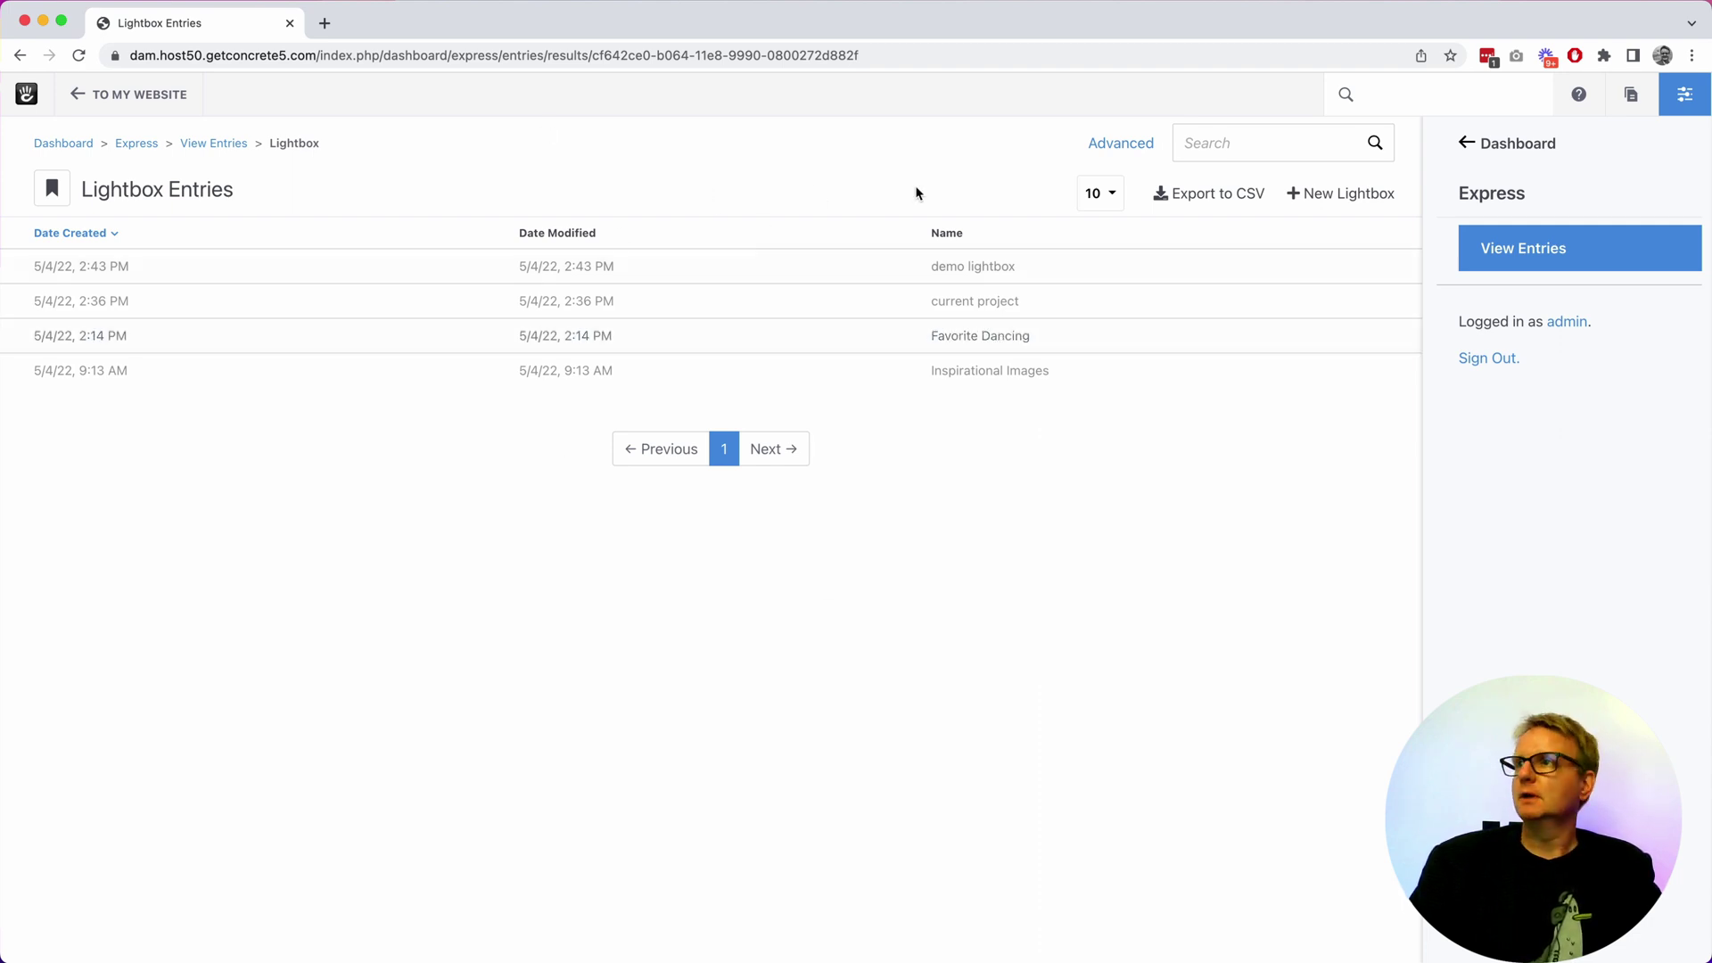
left_click(1513, 144)
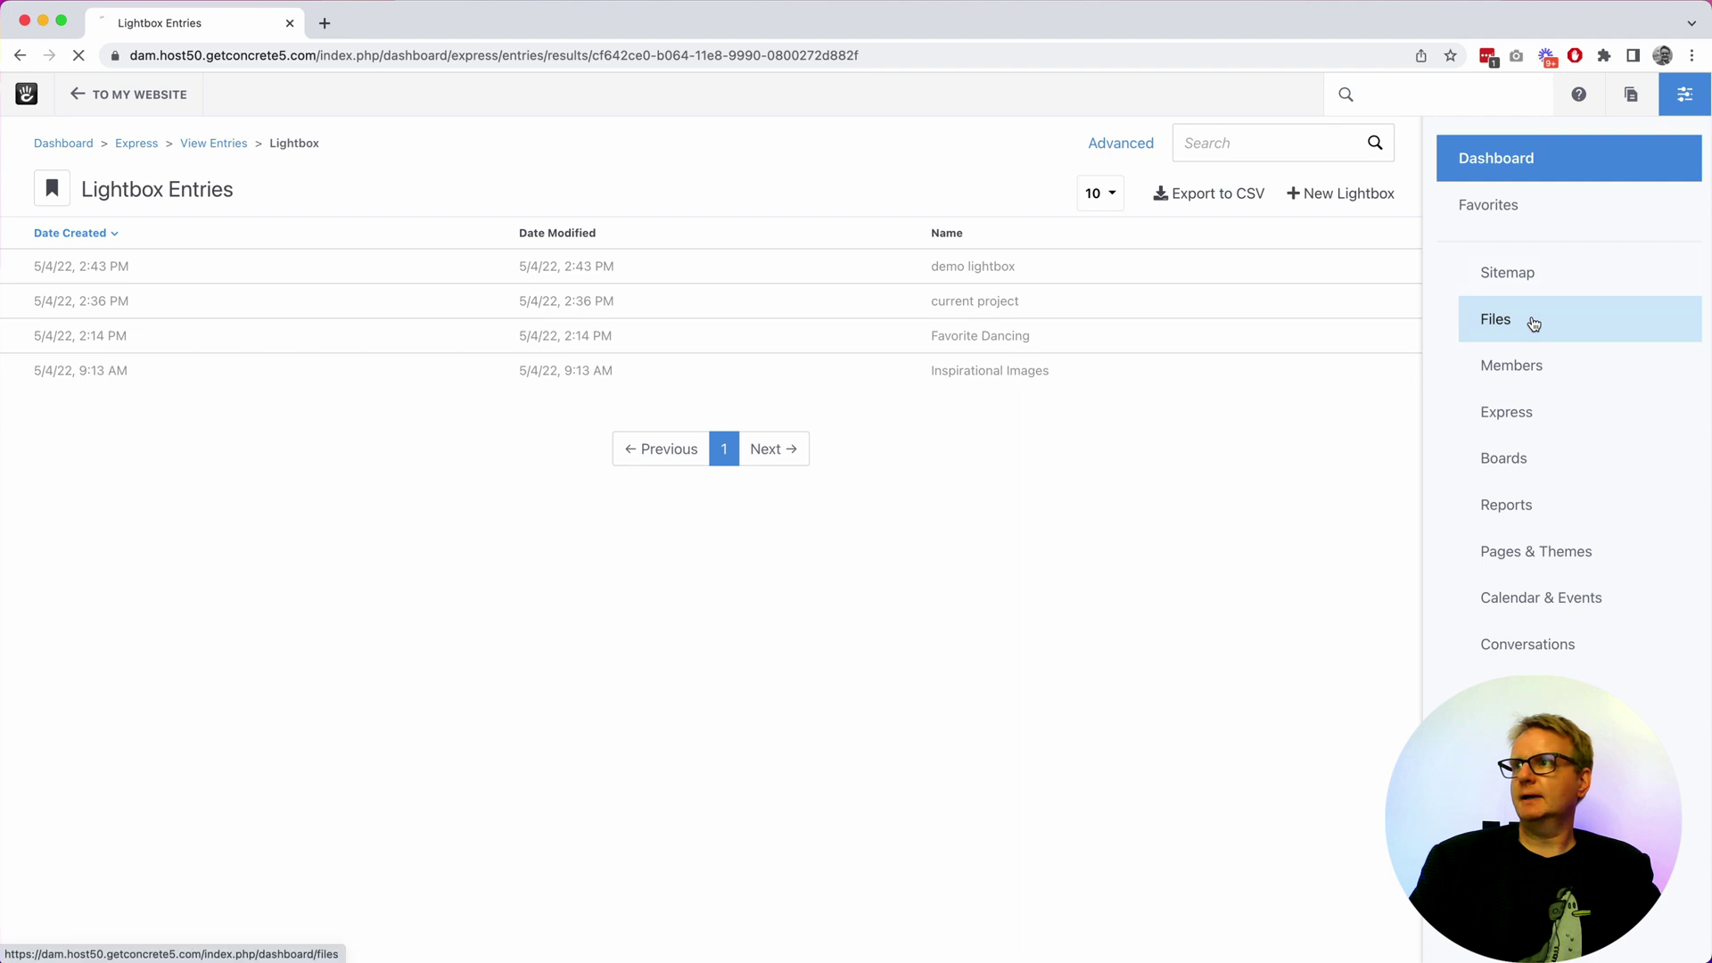
left_click(1540, 365)
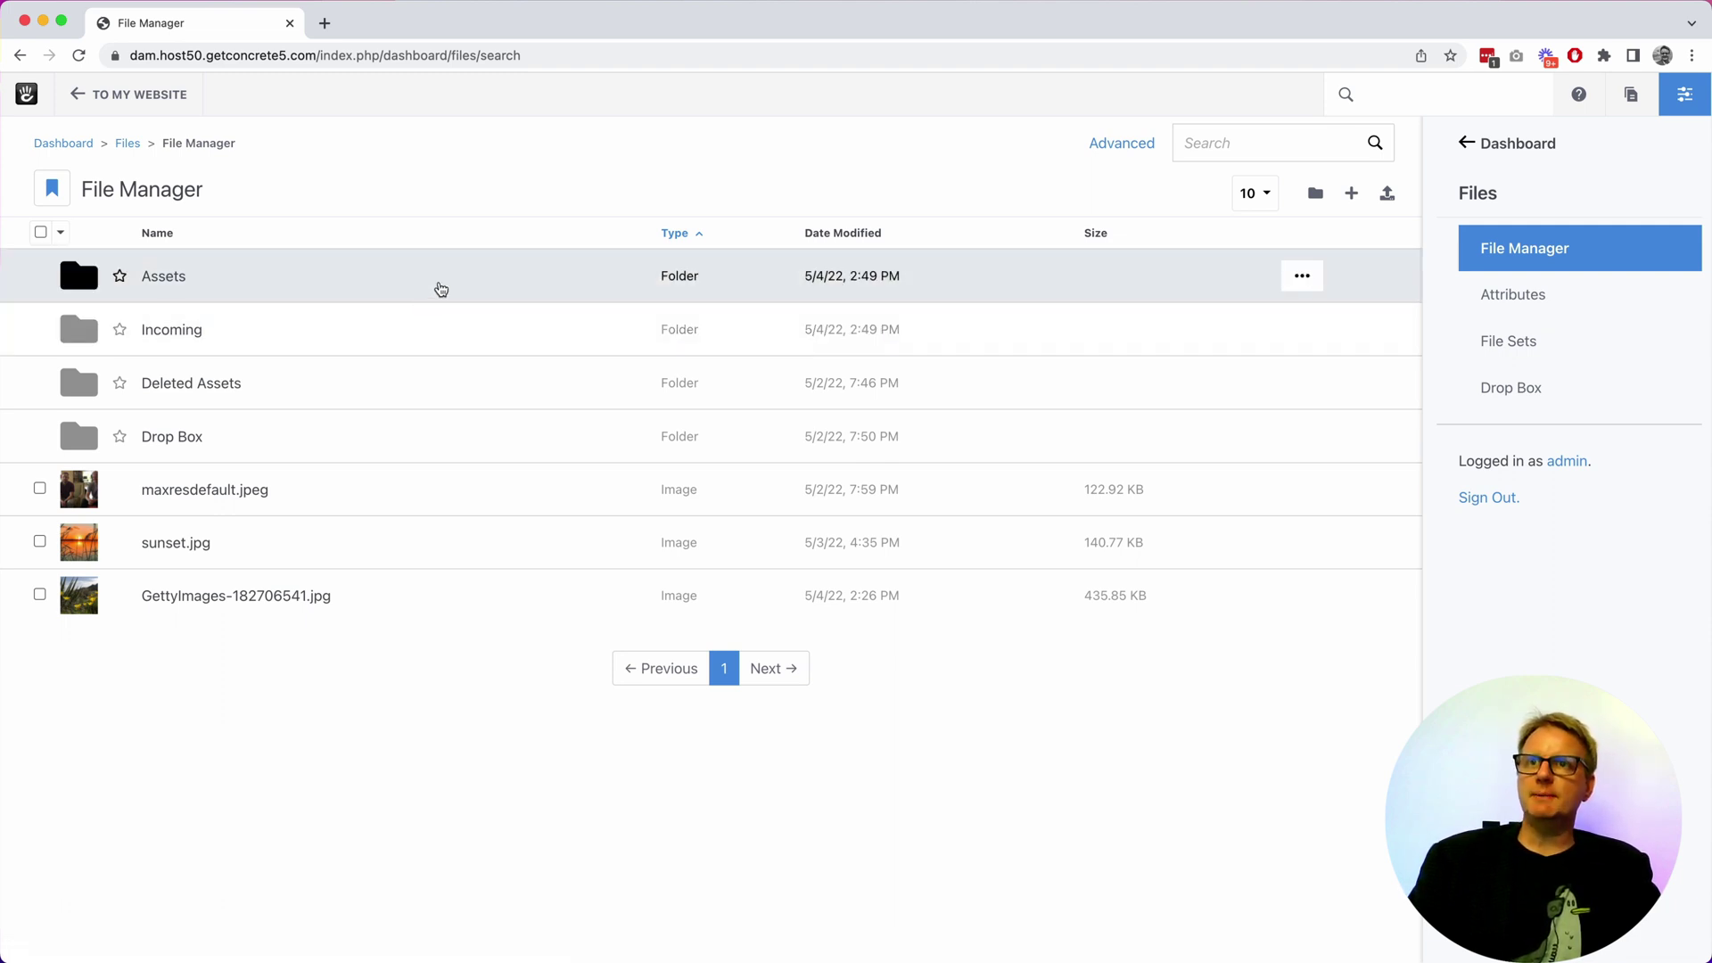
left_click(150, 283)
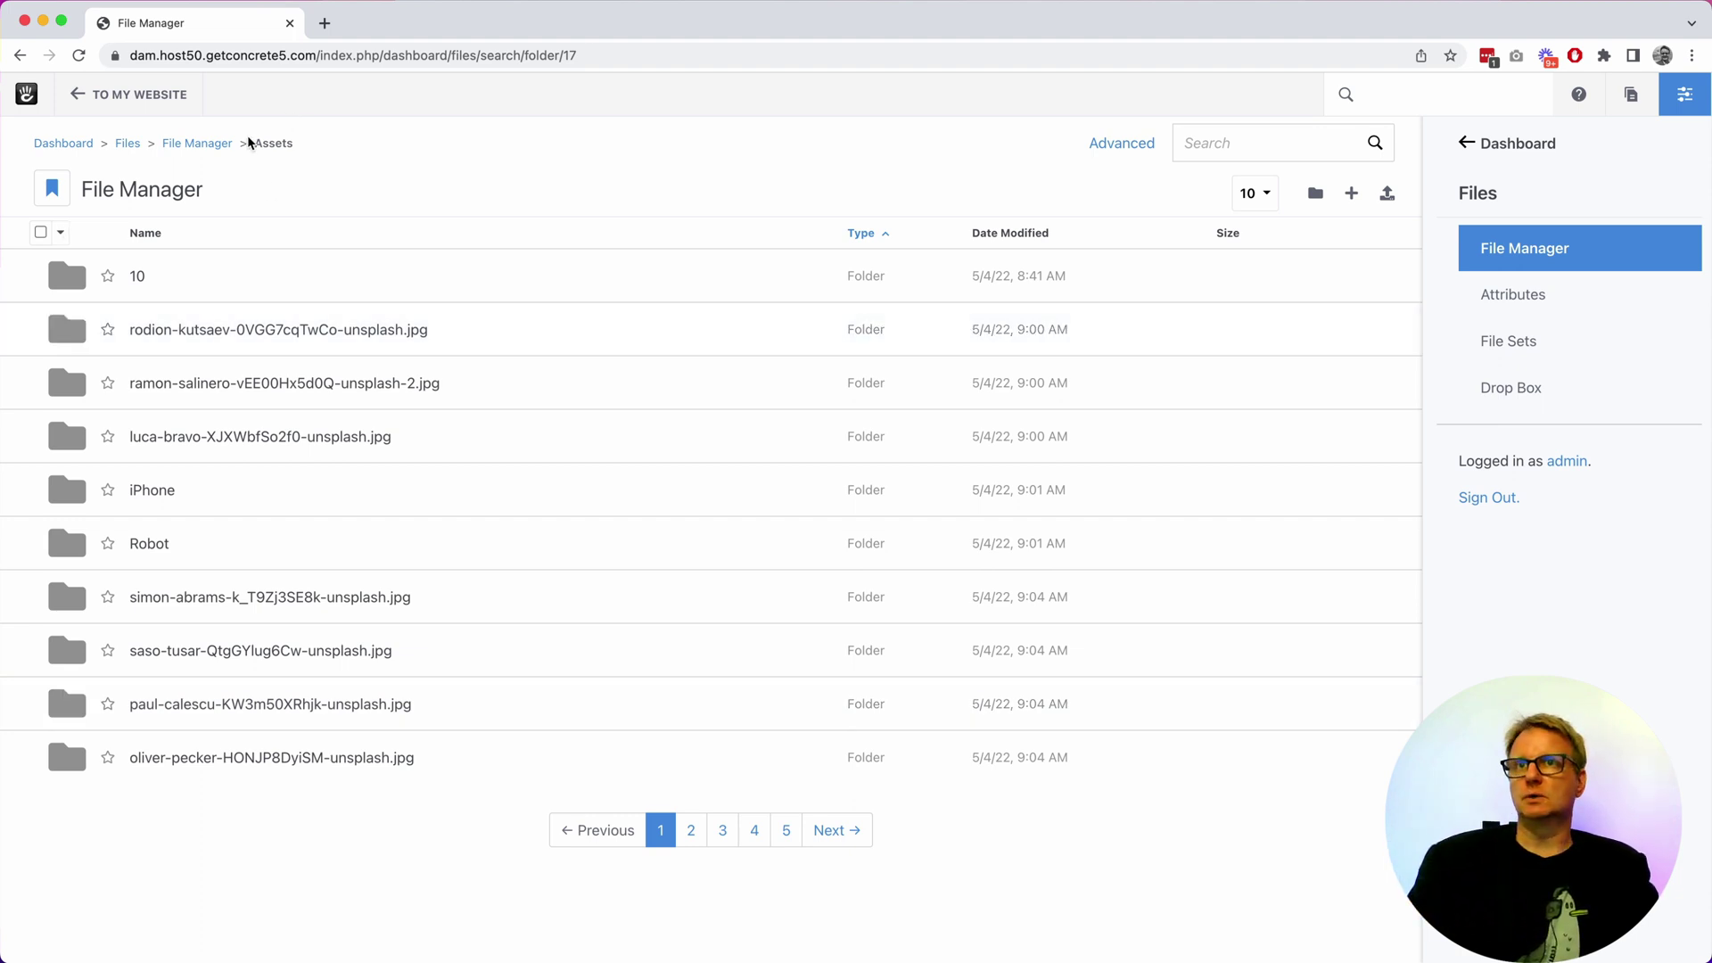
left_click(123, 100)
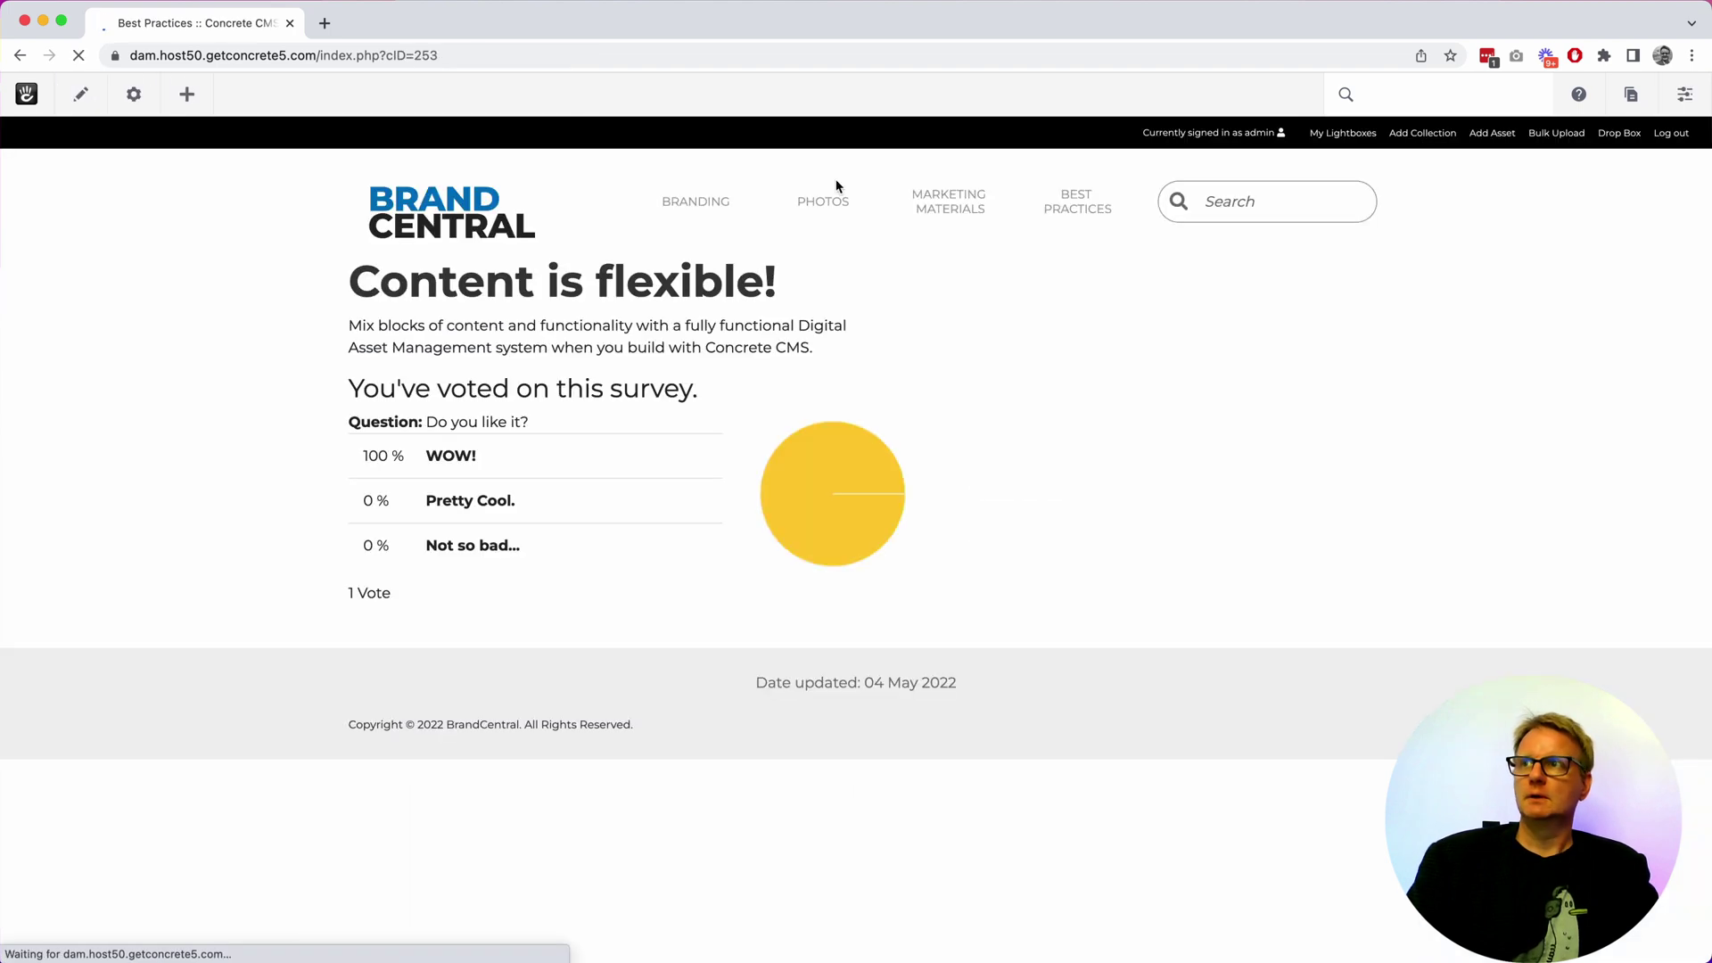
Edit Best Practices, place an Image block beside the text, and leave its image unchosen
left_click(1098, 221)
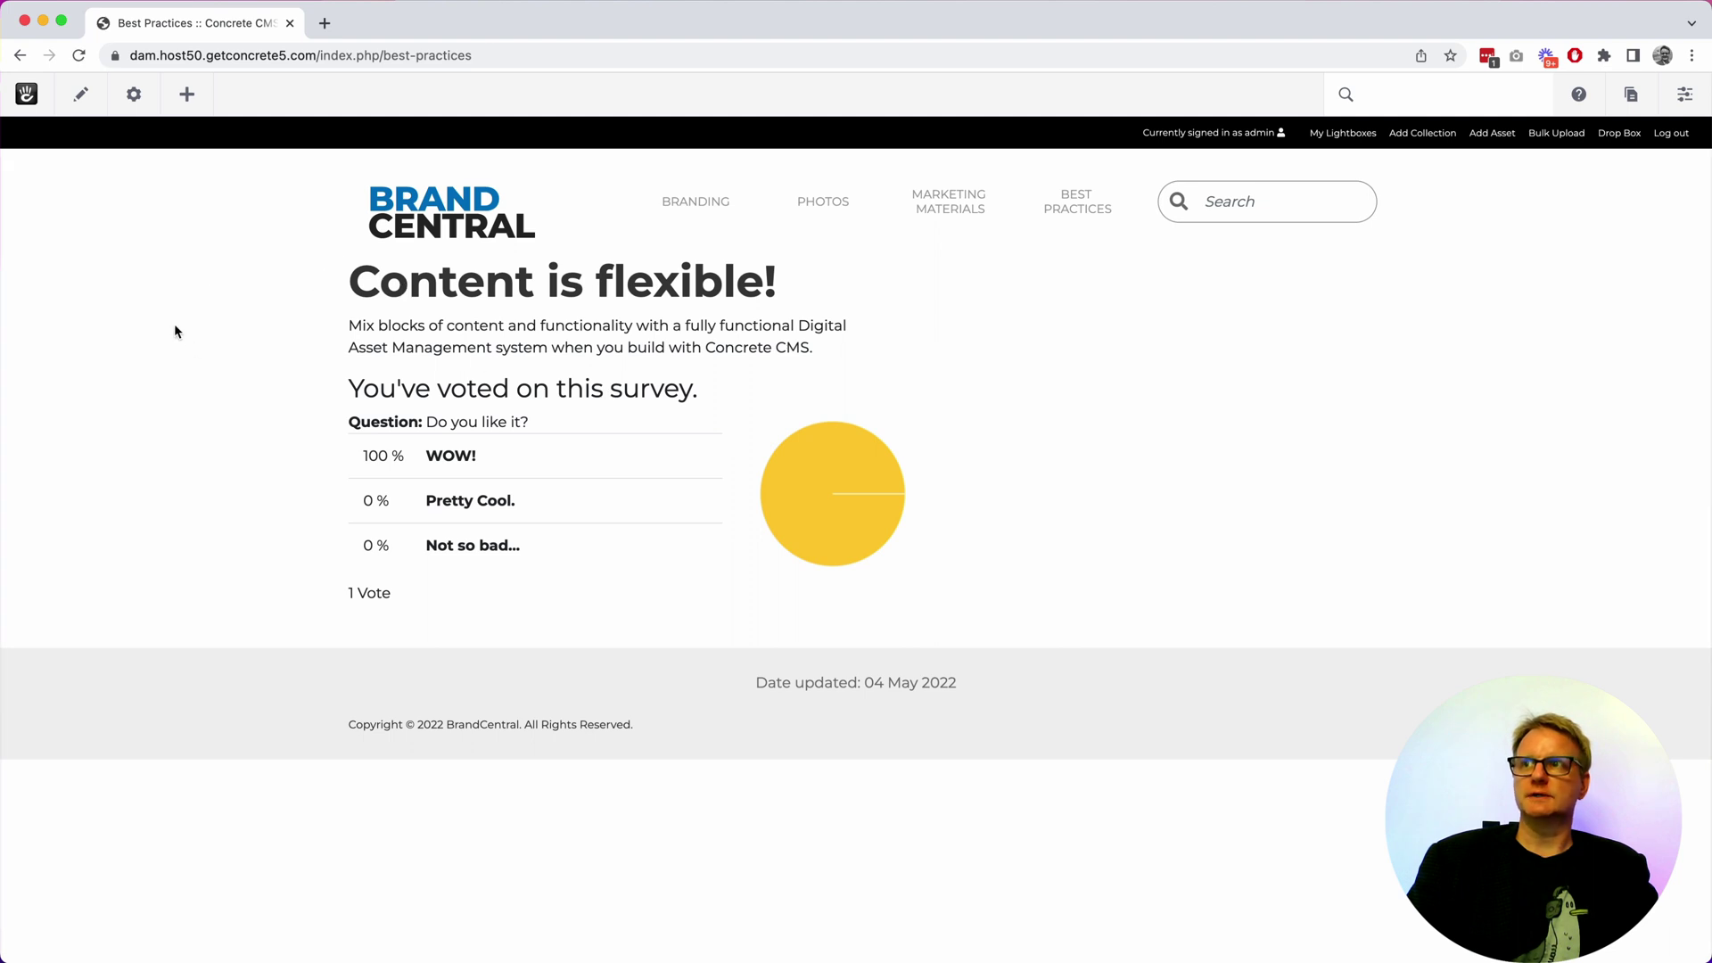
left_click(81, 94)
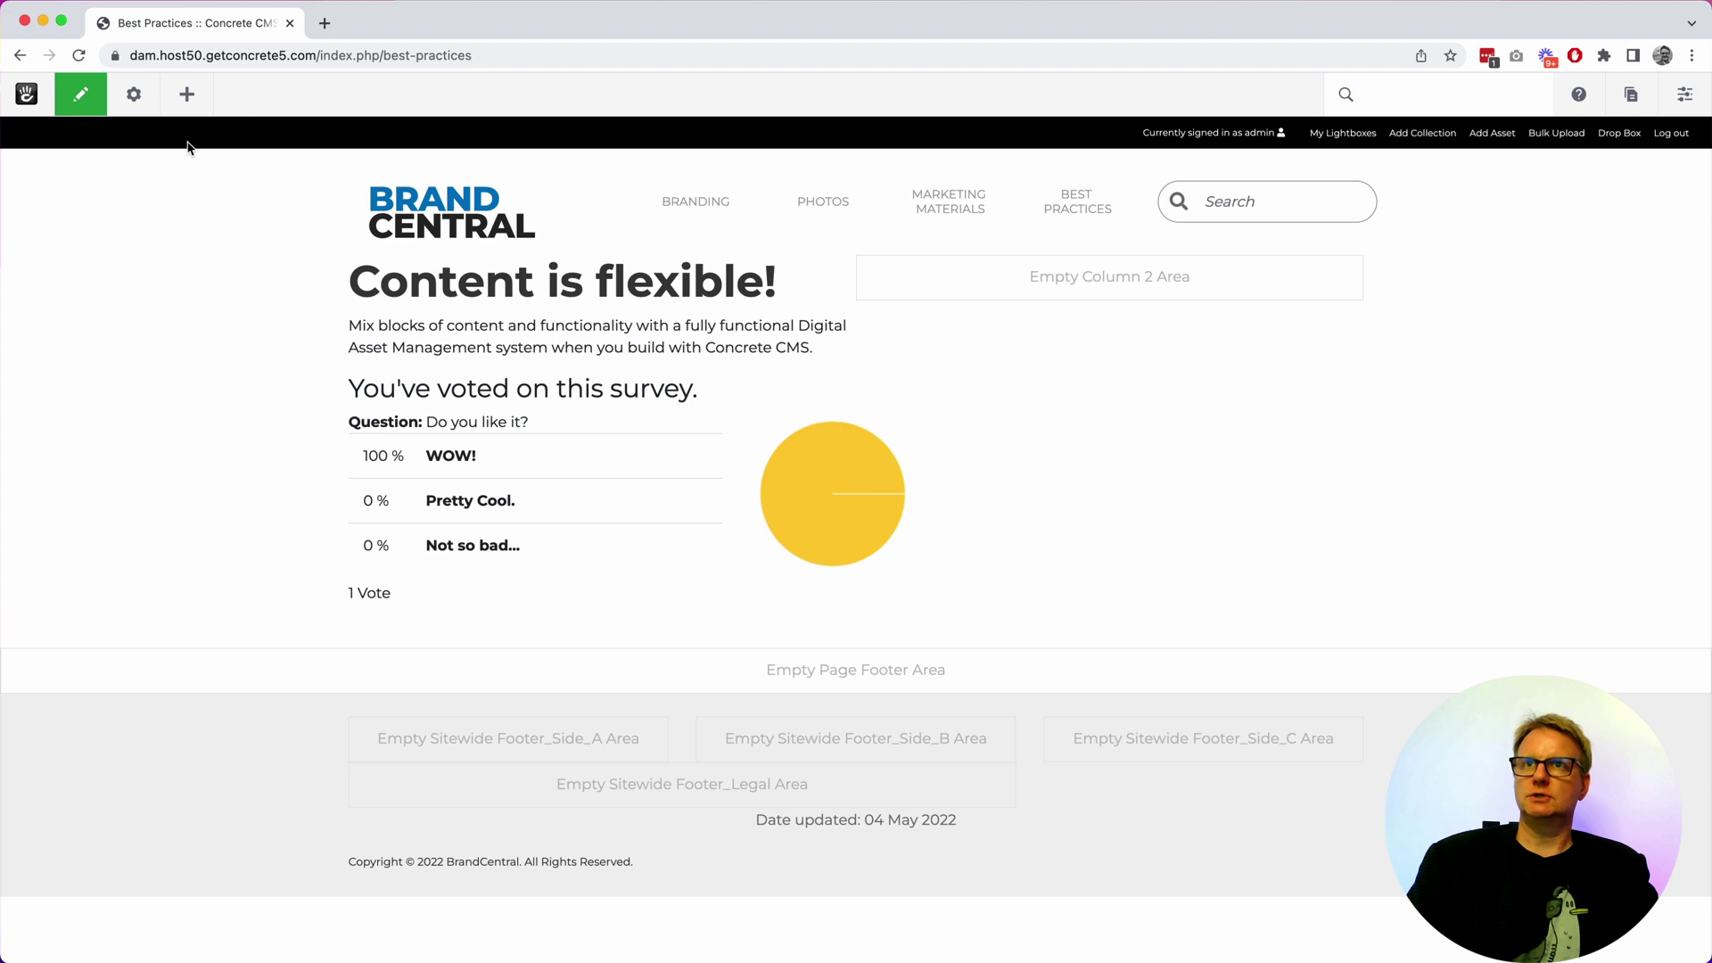
left_click(187, 95)
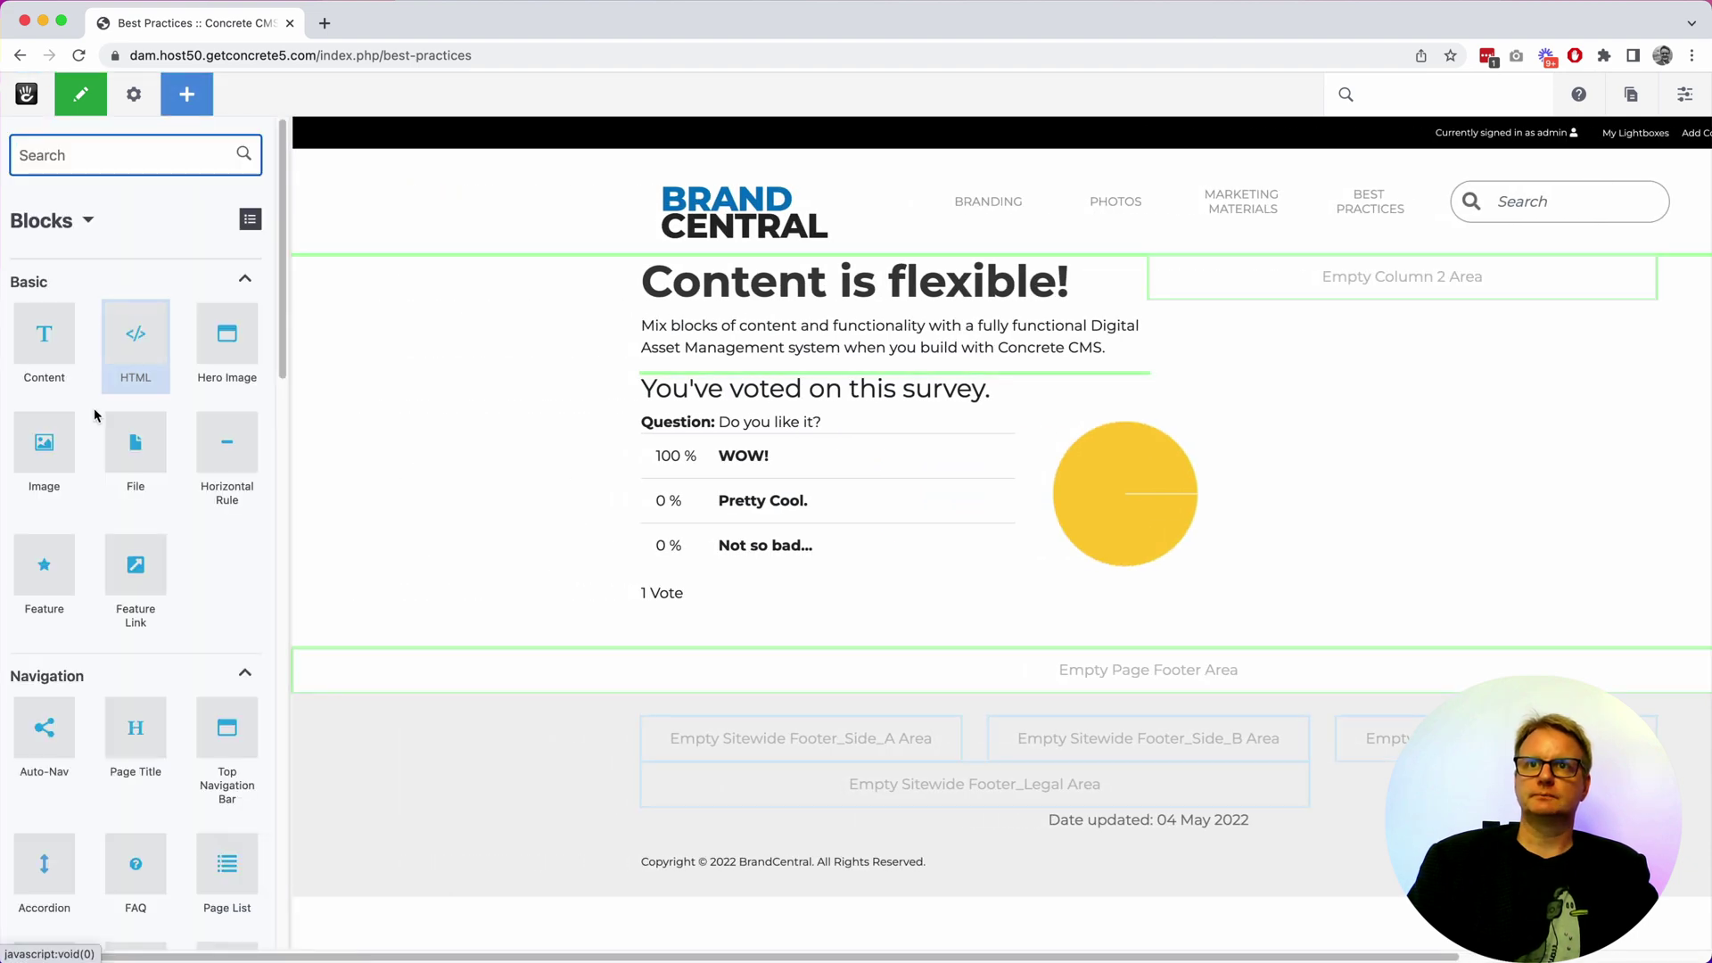
left_click_drag(17, 443, 603, 356)
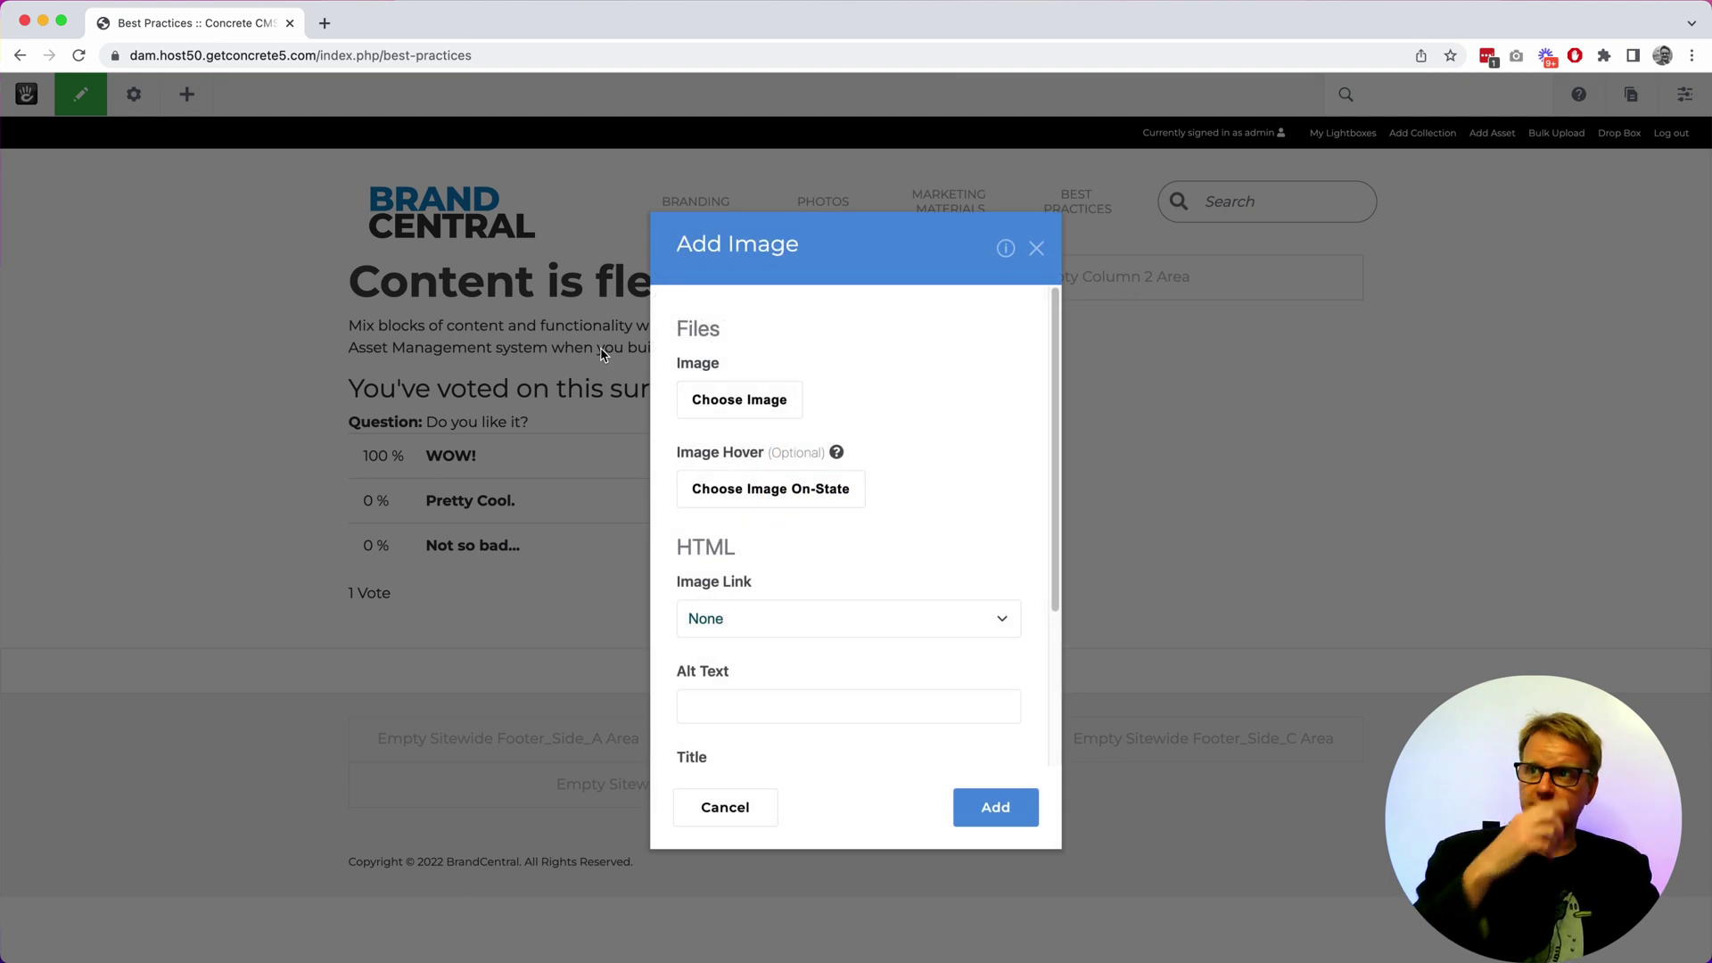
left_click(744, 405)
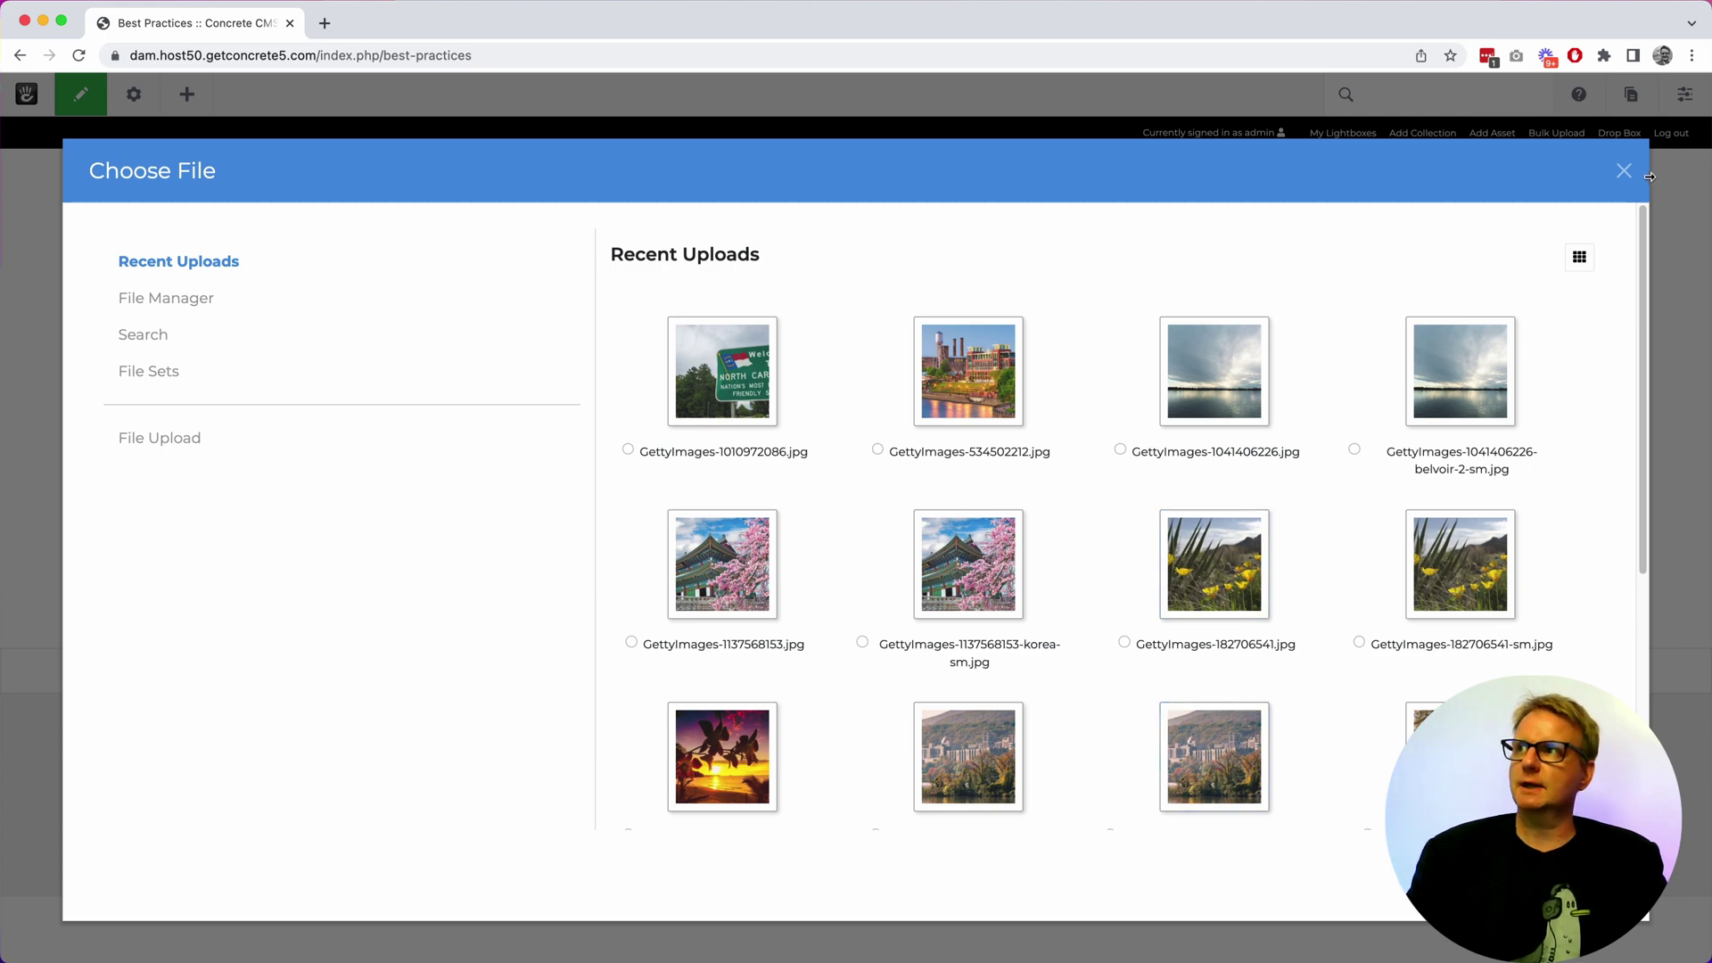
left_click(1623, 173)
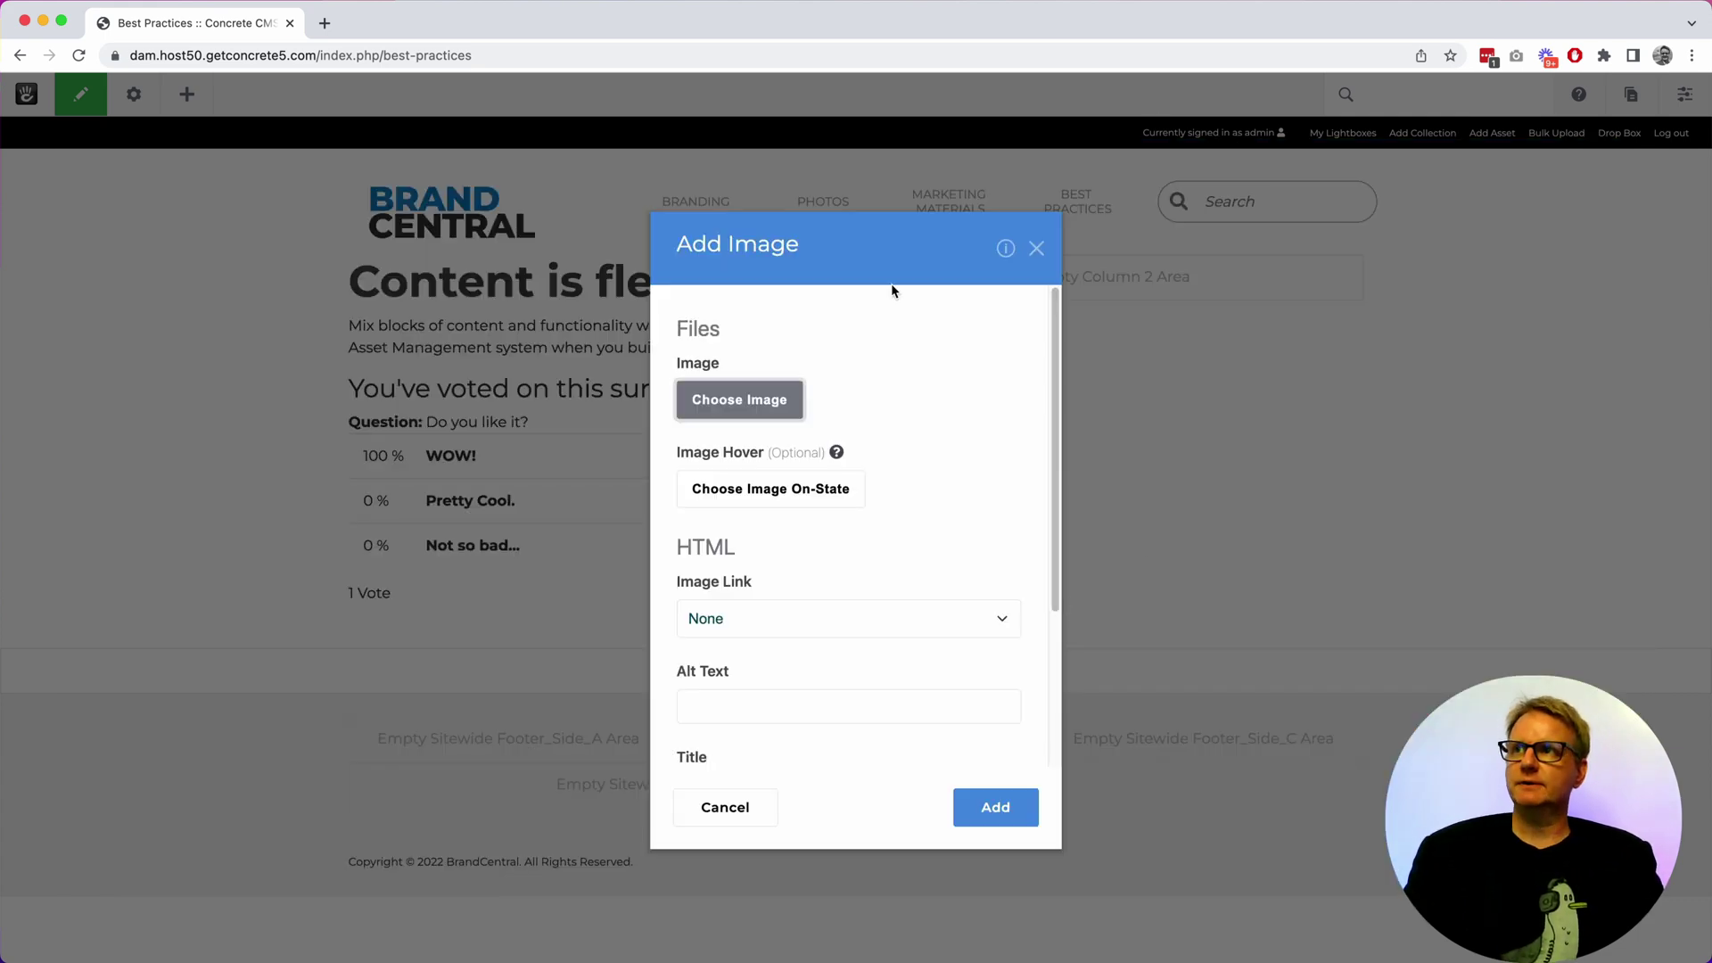